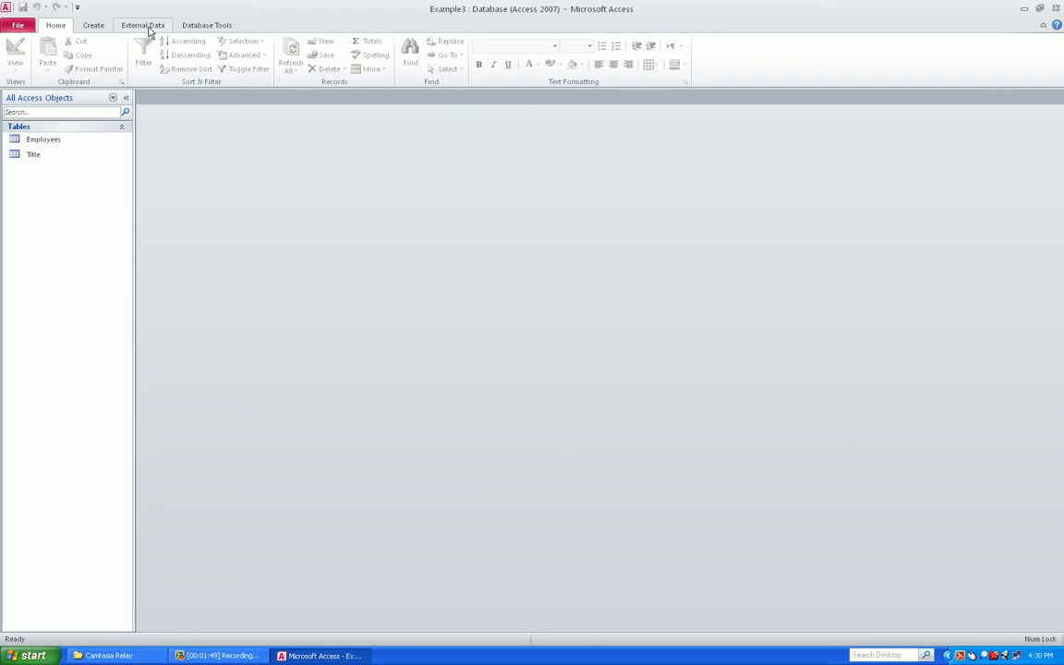
Open the Relationships diagram, move the Employees table right, and close without saving the layout
{"action": "left_click", "coordinate": [197, 27]}
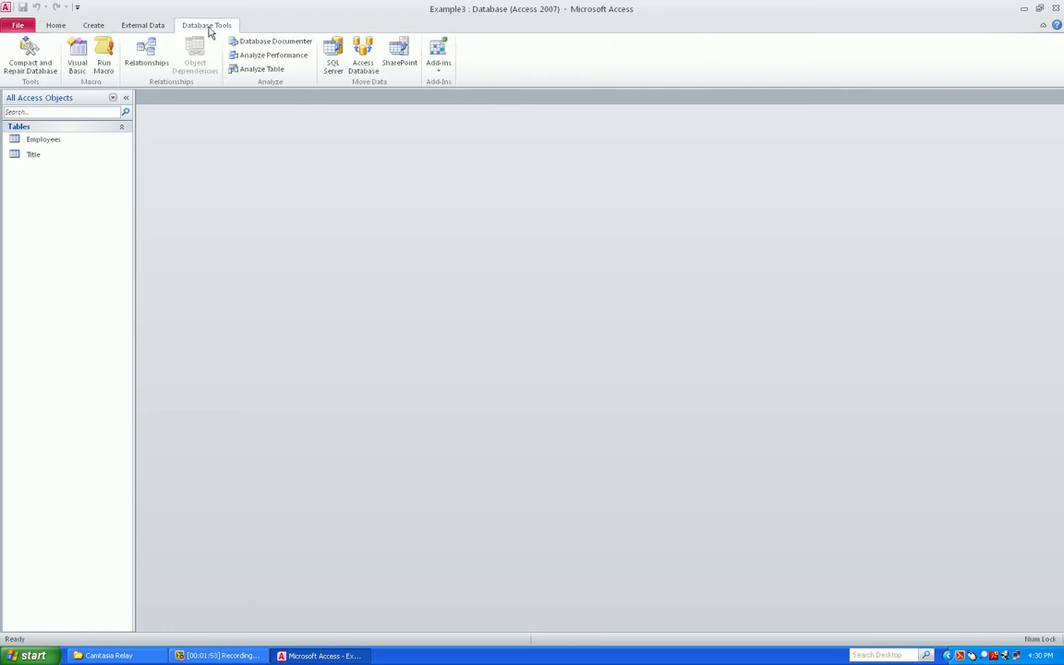
{"action": "left_click", "coordinate": [162, 45]}
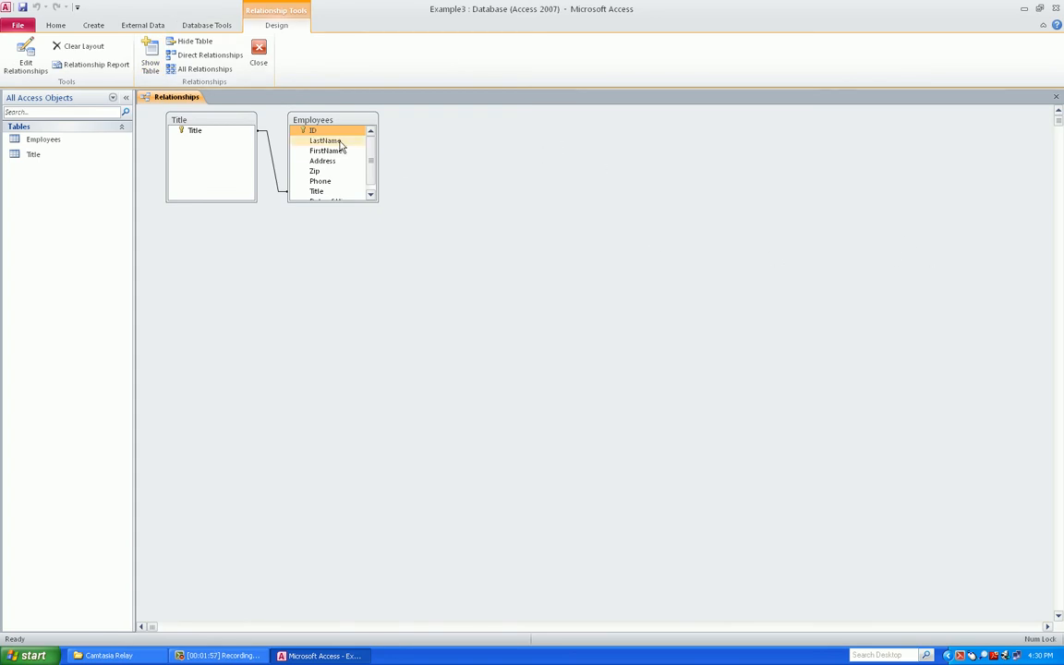
{"action": "left_click_drag", "start_coordinate": [351, 200], "coordinate": [351, 224]}
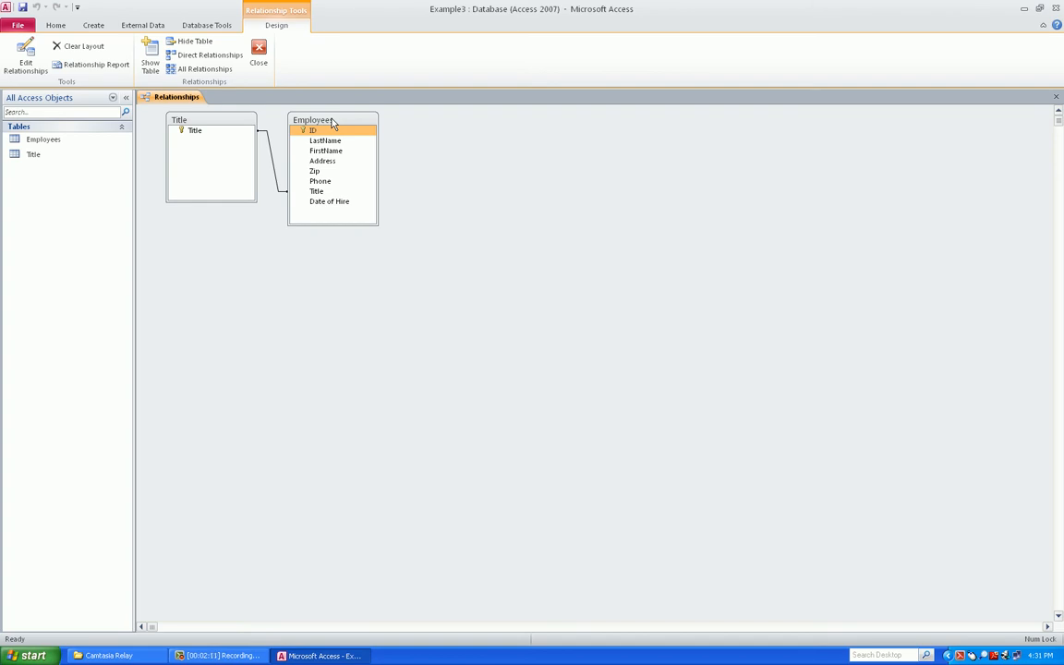
{"action": "left_click_drag", "start_coordinate": [331, 122], "coordinate": [390, 122]}
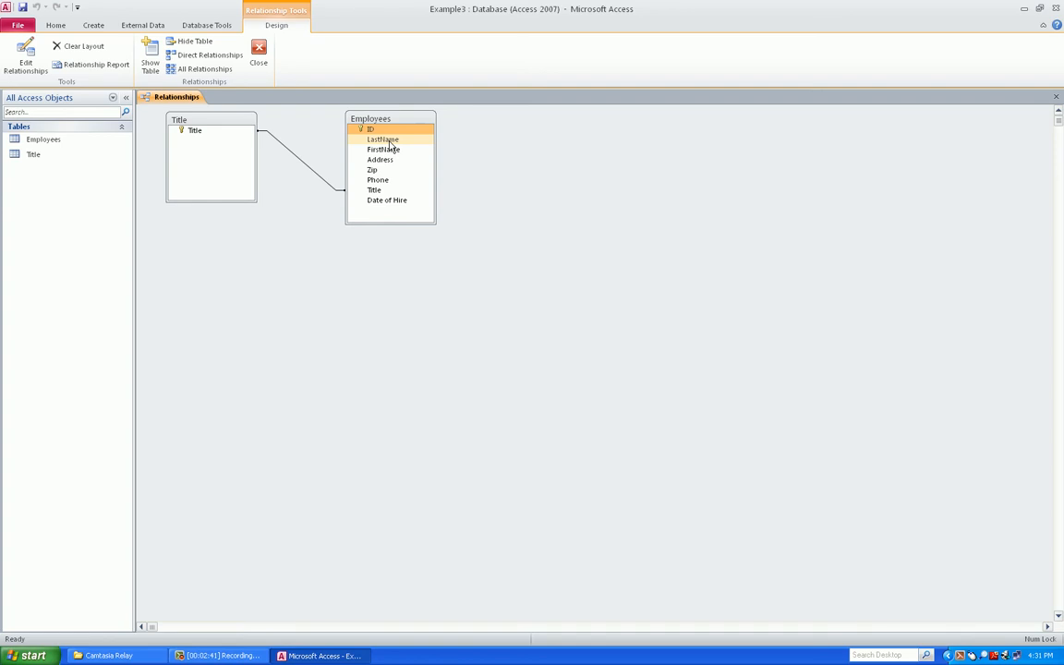
{"action": "left_click", "coordinate": [391, 131]}
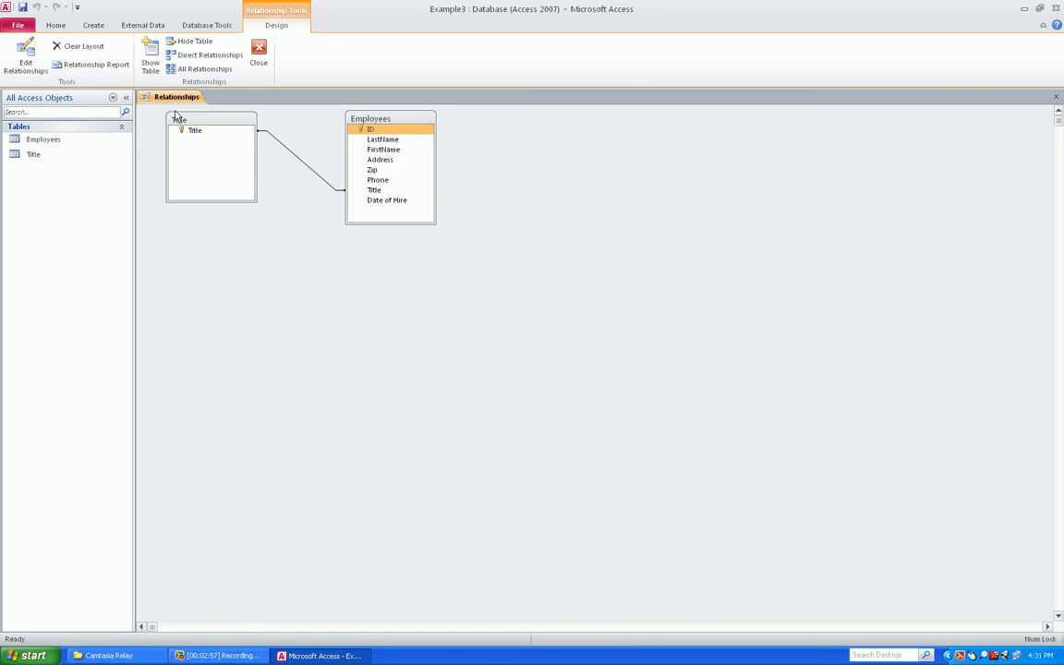
{"action": "left_click", "coordinate": [259, 55]}
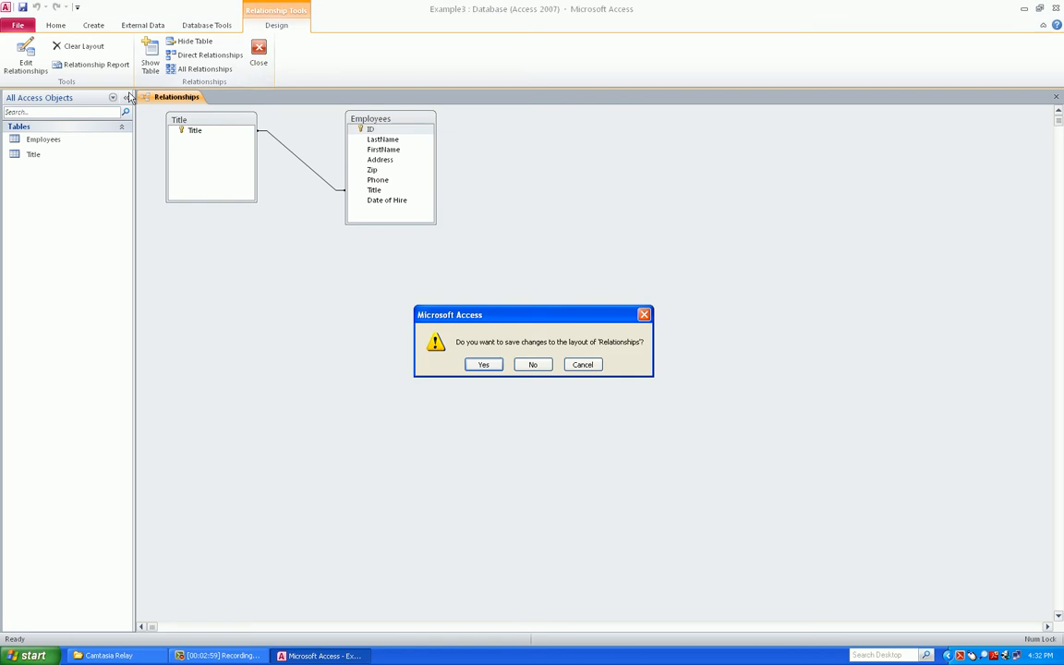
{"action": "left_click", "coordinate": [571, 367]}
{"action": "left_click", "coordinate": [259, 53]}
{"action": "left_click", "coordinate": [525, 364]}
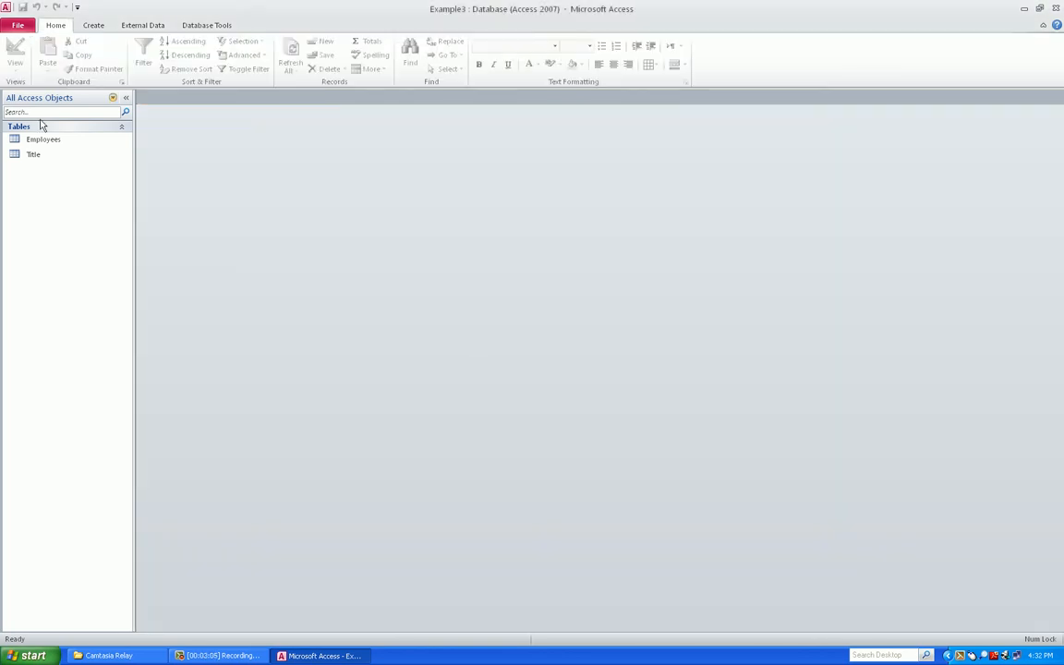
Review the Employees table in Datasheet and Design view, then close it
{"action": "double_click", "coordinate": [39, 140]}
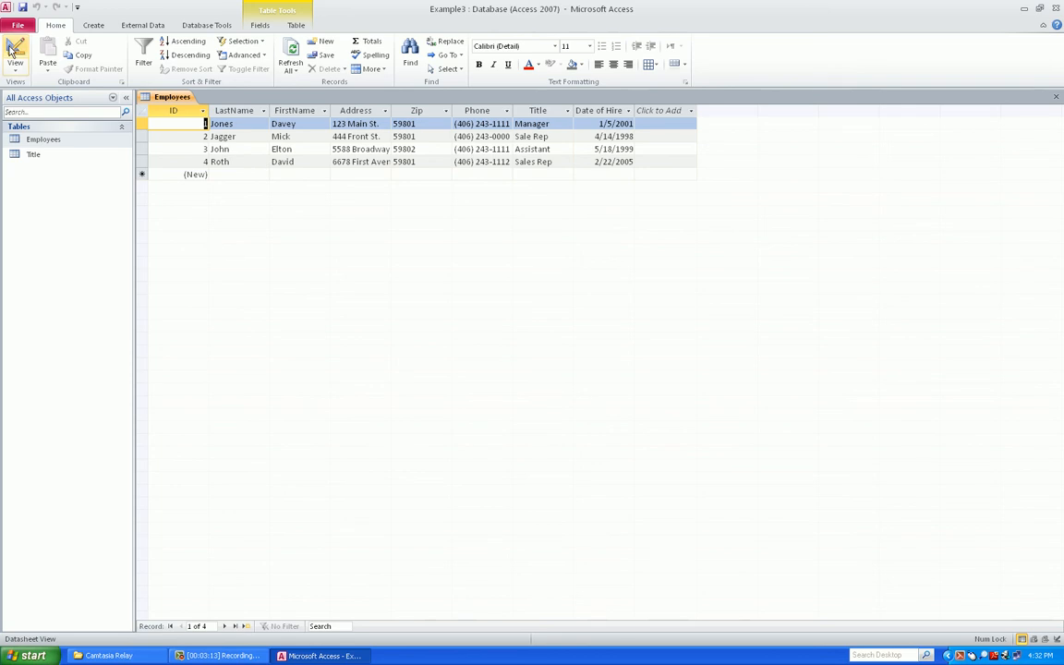
{"action": "left_click", "coordinate": [13, 53]}
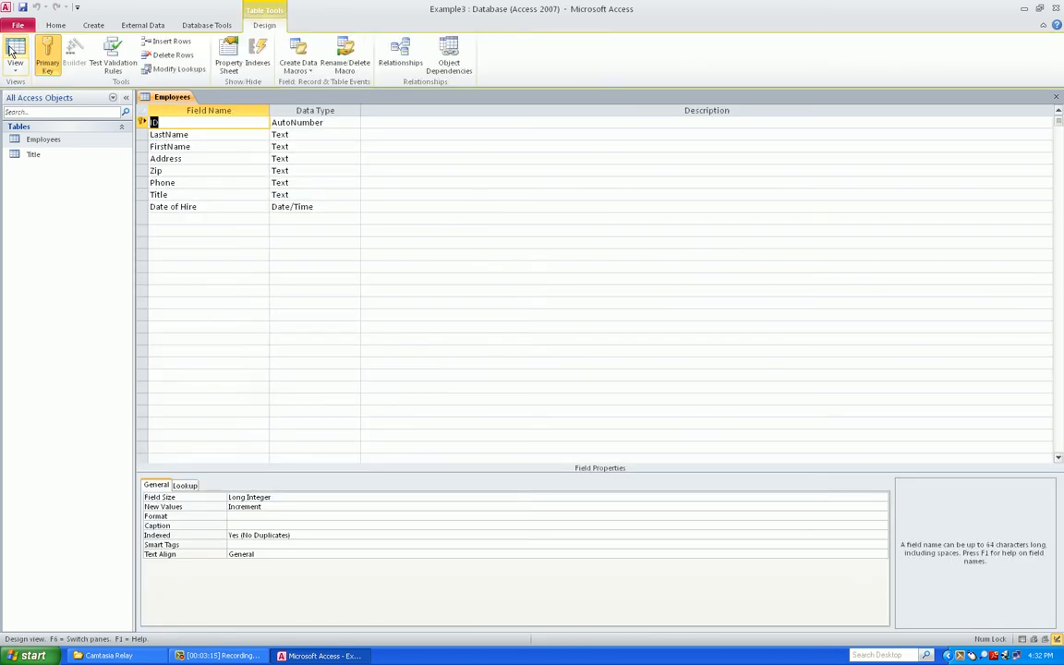
{"action": "left_click", "coordinate": [13, 52]}
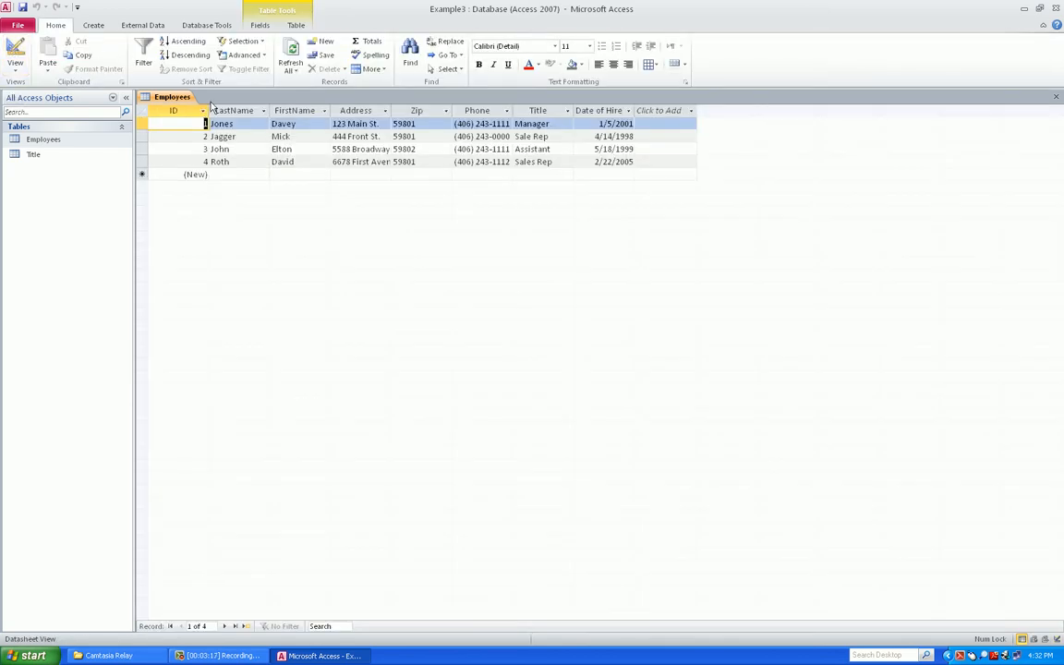
{"action": "right_click", "coordinate": [178, 98]}
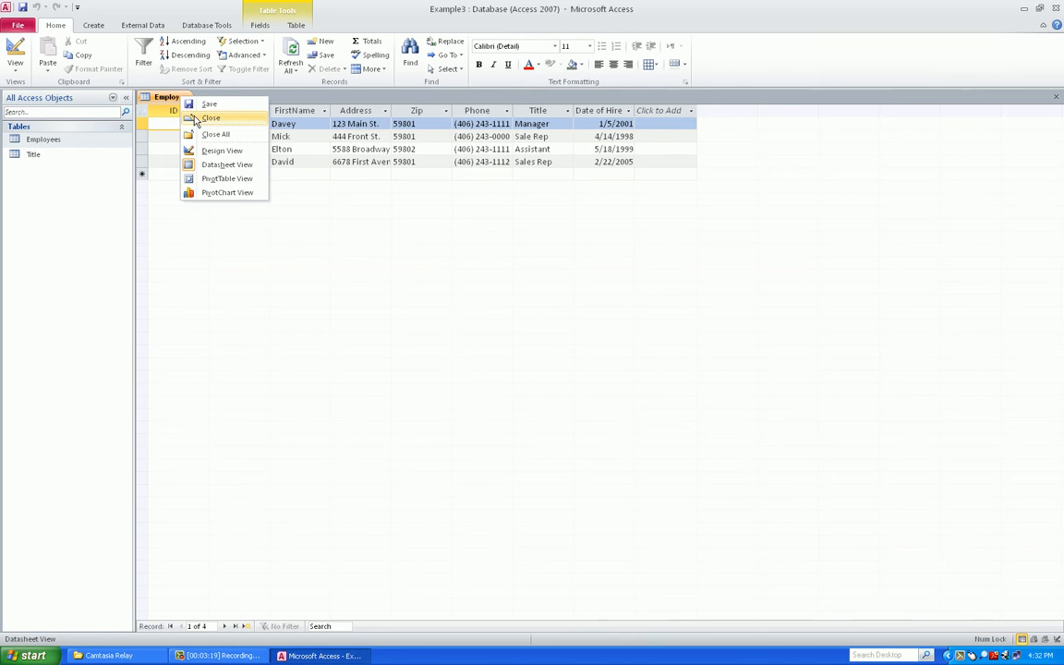
{"action": "left_click", "coordinate": [211, 118]}
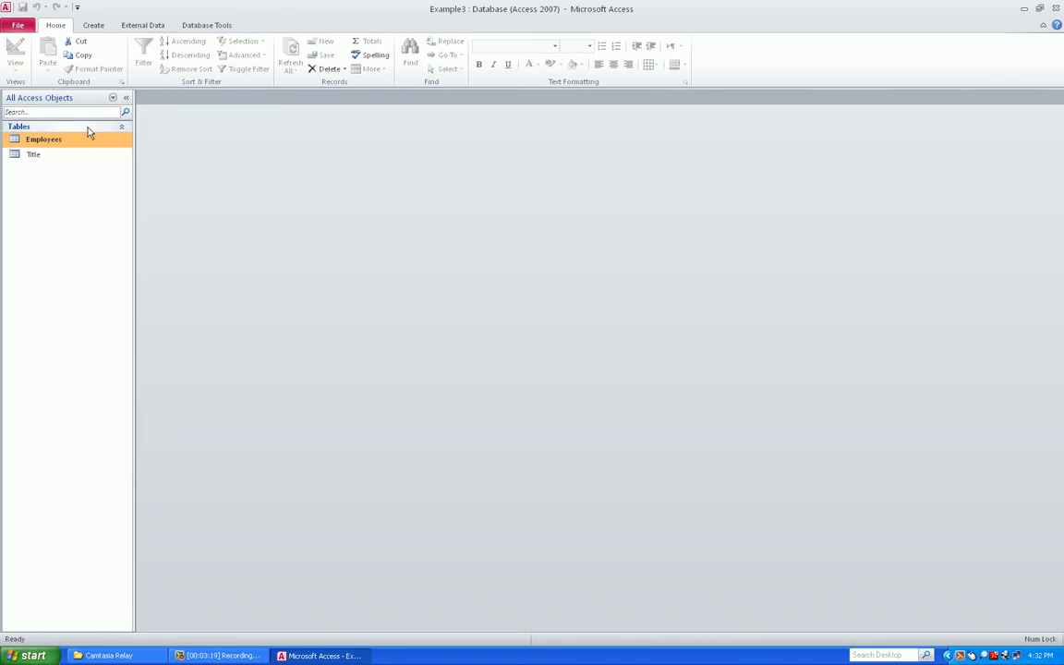
{"action": "left_click", "coordinate": [92, 26]}
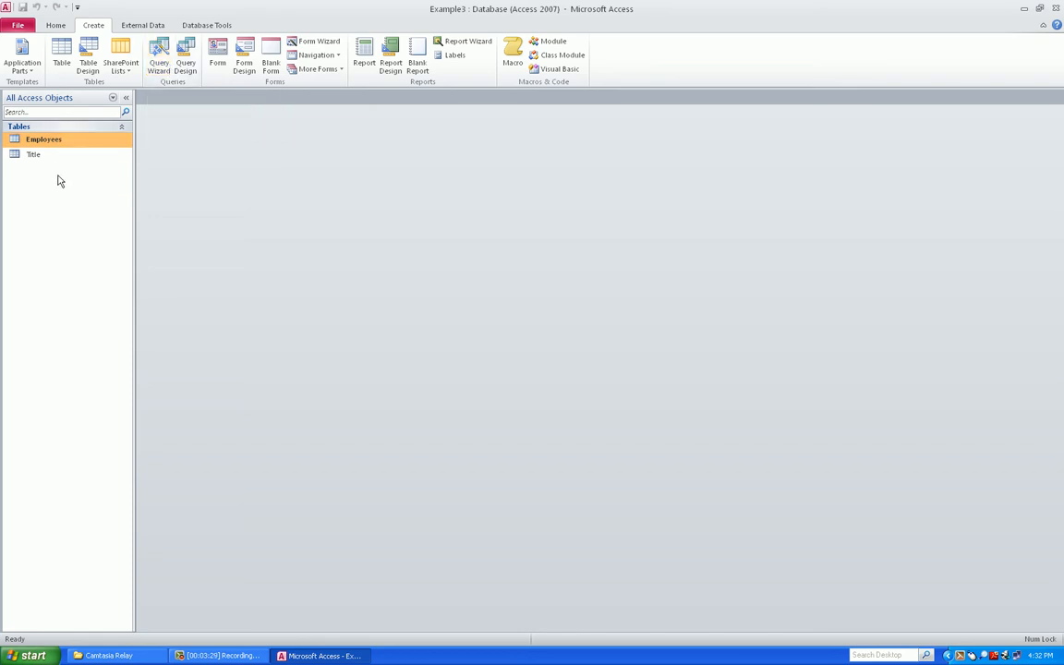
Create a form from the Employees table and tab down through its fields
{"action": "left_click", "coordinate": [222, 60]}
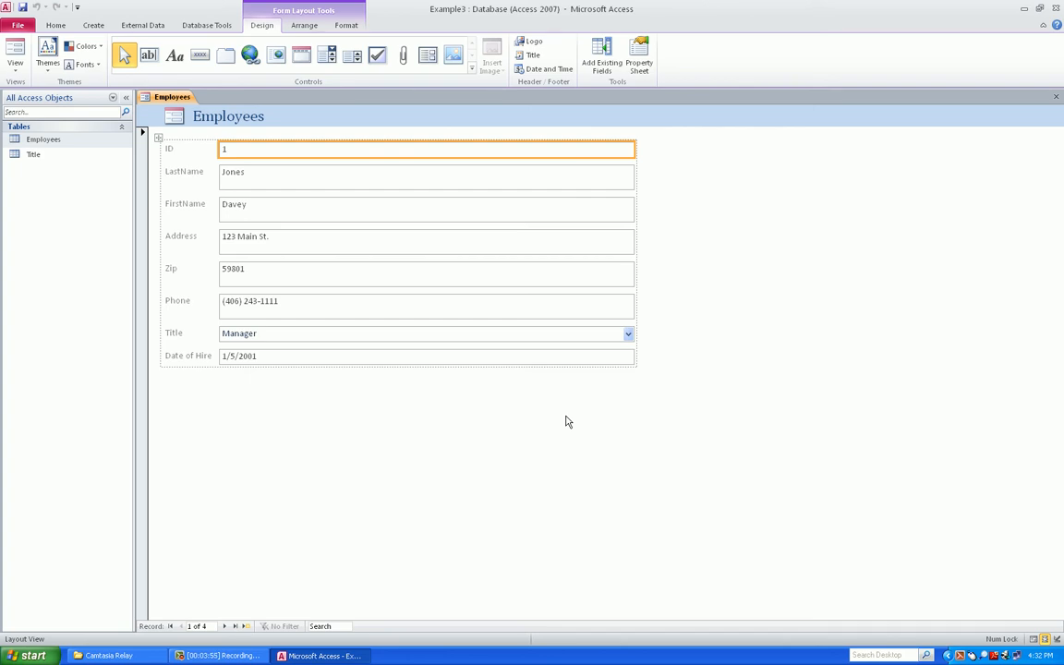
{"action": "key", "text": "Tab"}
{"action": "key", "text": "Tab"}
{"action": "key", "text": "Tab"}
{"action": "key", "text": "Tab"}
{"action": "key", "text": "Tab"}
{"action": "key", "text": "Tab"}
{"action": "key", "text": "Tab"}
{"action": "key", "text": "Tab"}
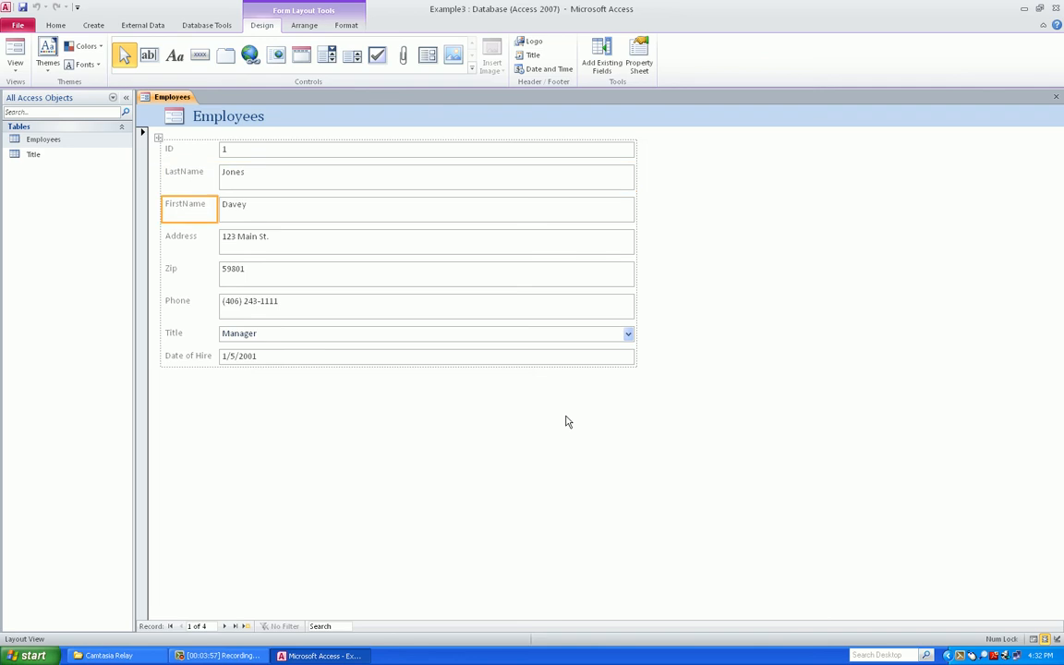
{"action": "key", "text": "Tab"}
{"action": "key", "text": "Tab"}
{"action": "key", "text": "Tab"}
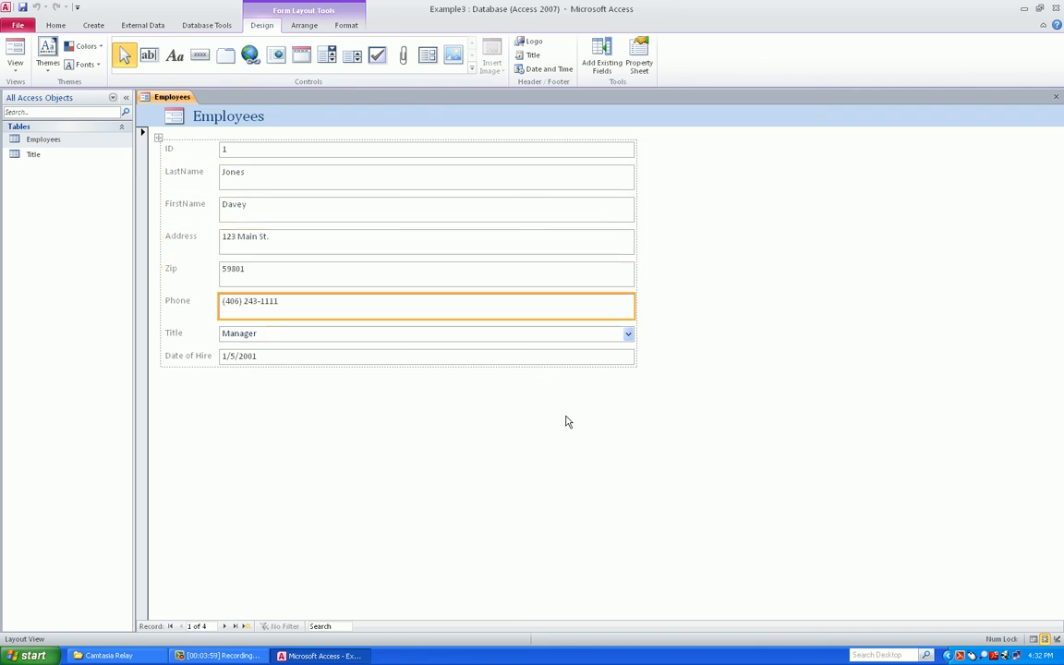
{"action": "key", "text": "Tab"}
{"action": "key", "text": "Tab"}
{"action": "key", "text": "Tab"}
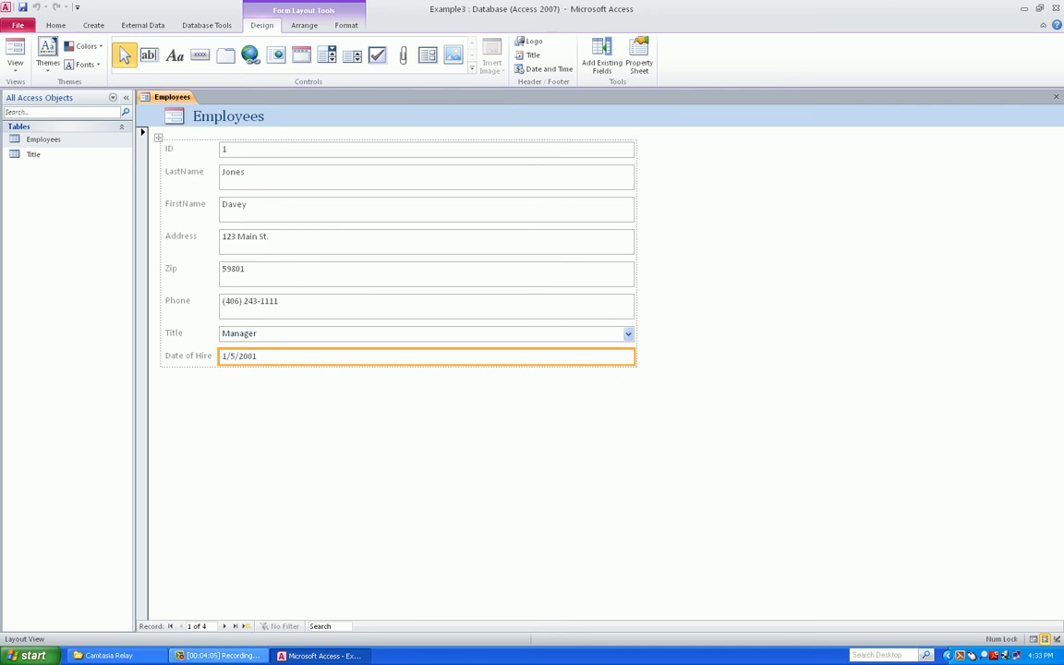
Step through the four employee records, jumping to the first and last and back
{"action": "left_click", "coordinate": [226, 628]}
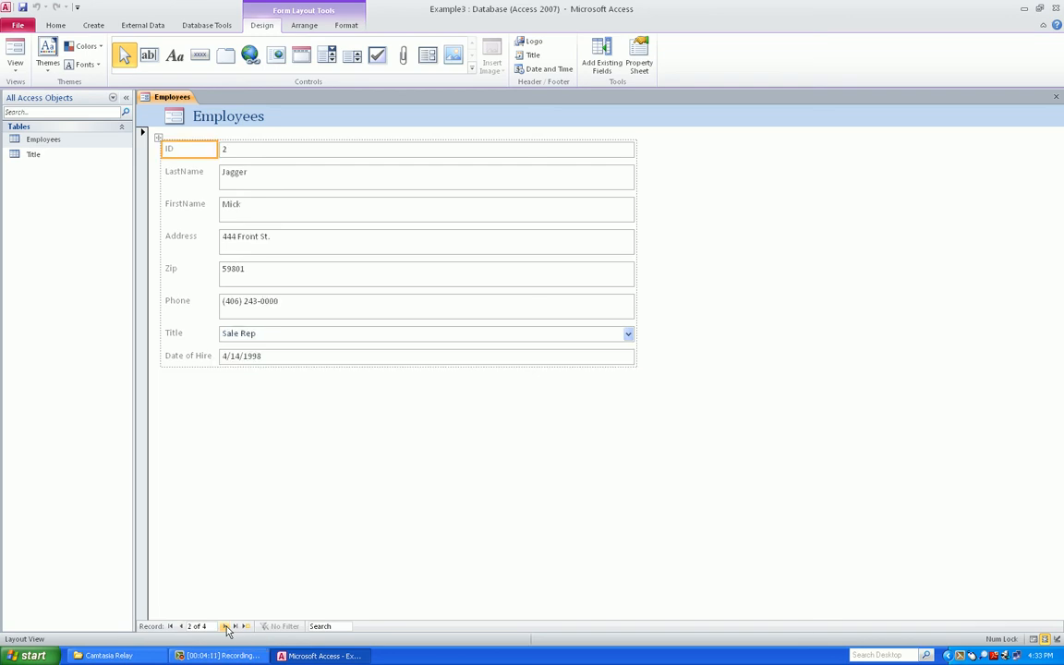
{"action": "left_click", "coordinate": [227, 627]}
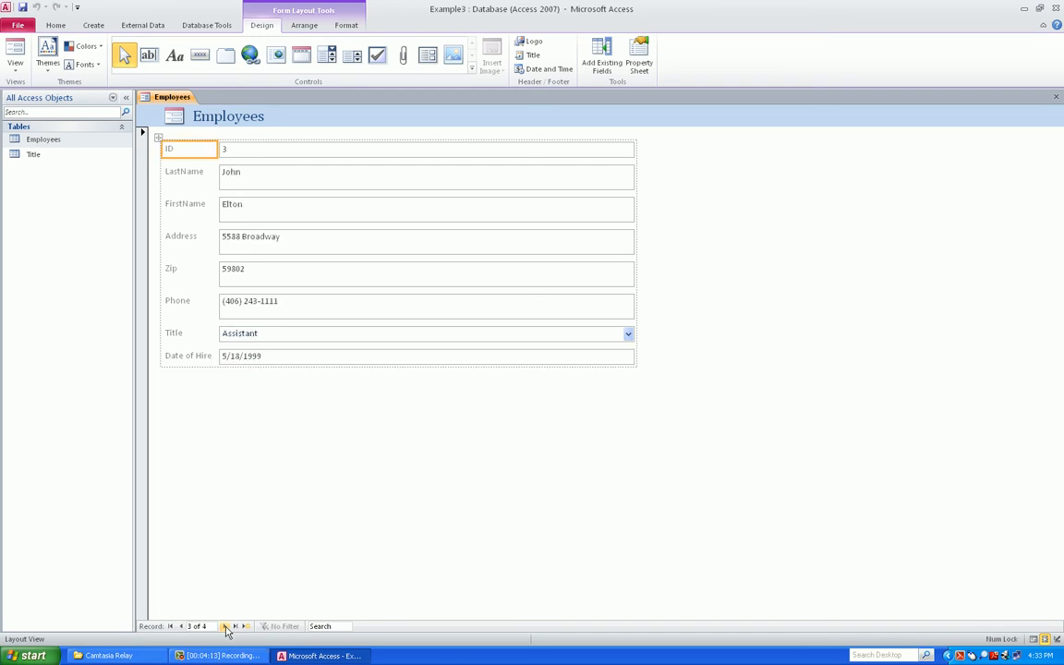
{"action": "left_click", "coordinate": [227, 627]}
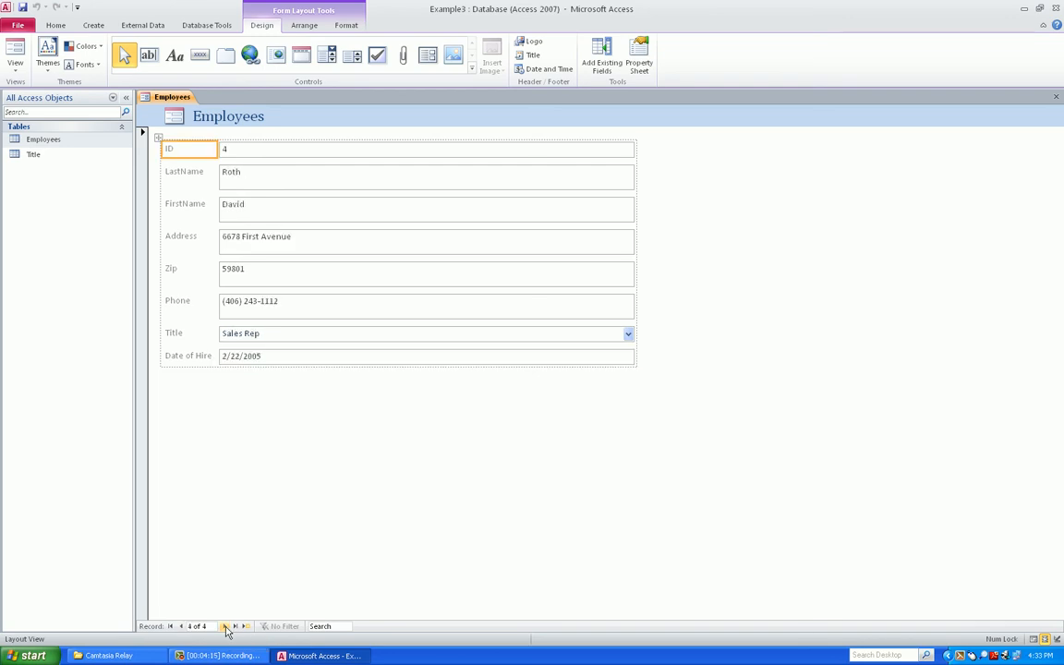
{"action": "left_click", "coordinate": [170, 627]}
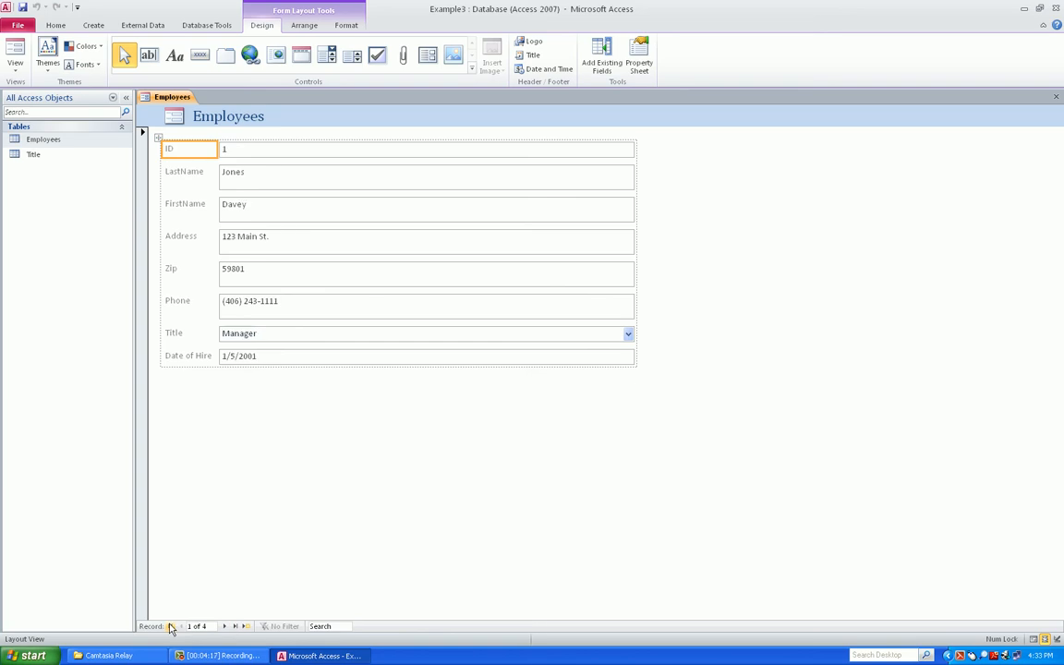
{"action": "left_click", "coordinate": [236, 628]}
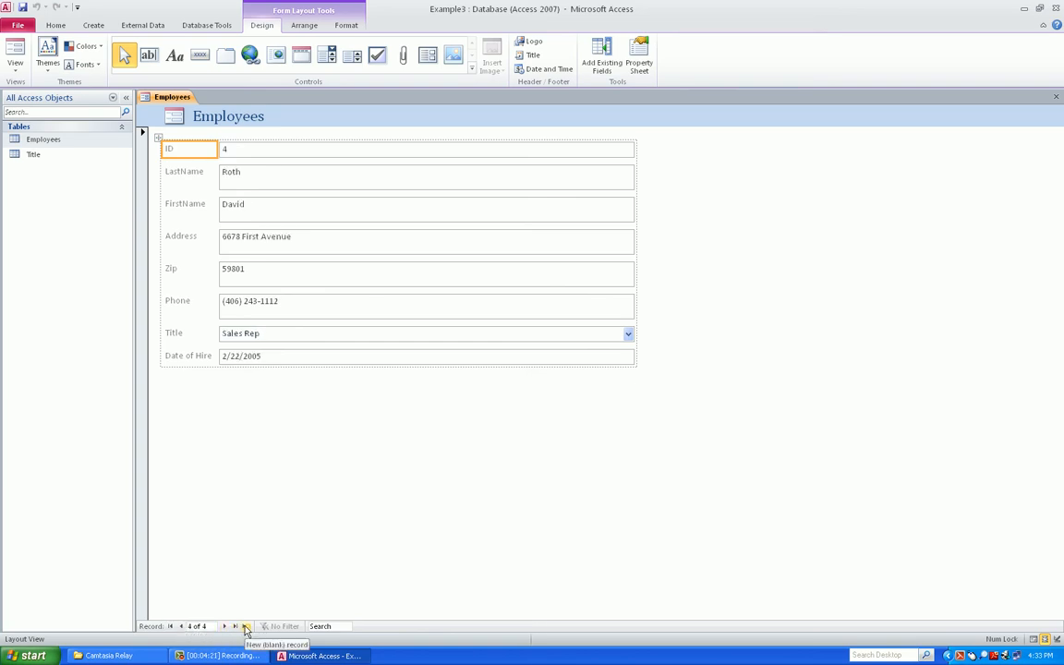
{"action": "left_click", "coordinate": [181, 626]}
{"action": "left_click", "coordinate": [171, 626]}
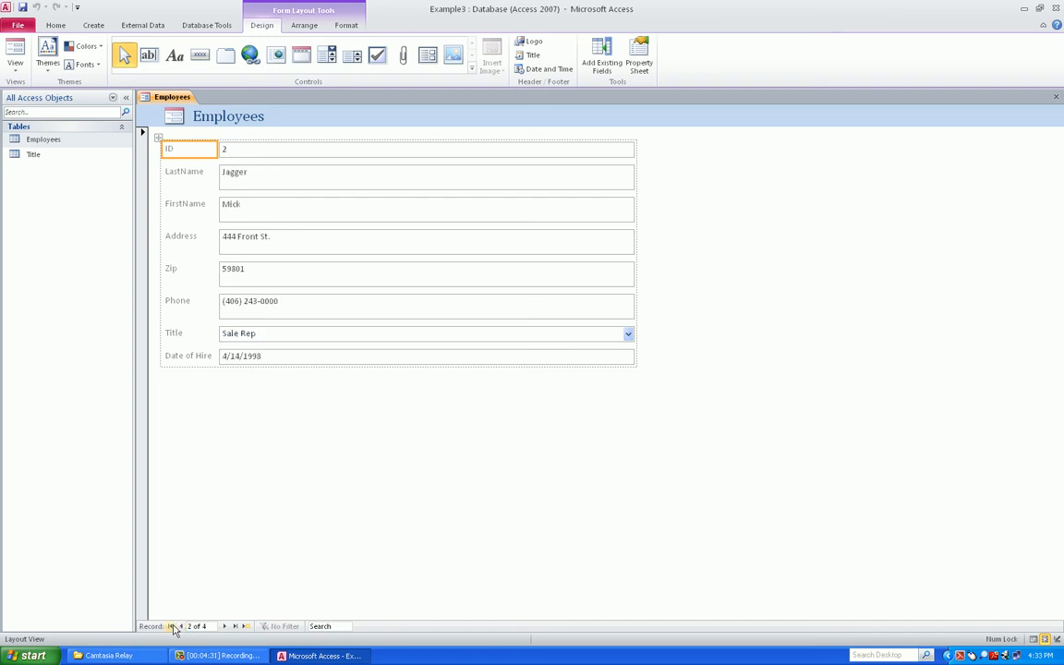
{"action": "left_click", "coordinate": [171, 626]}
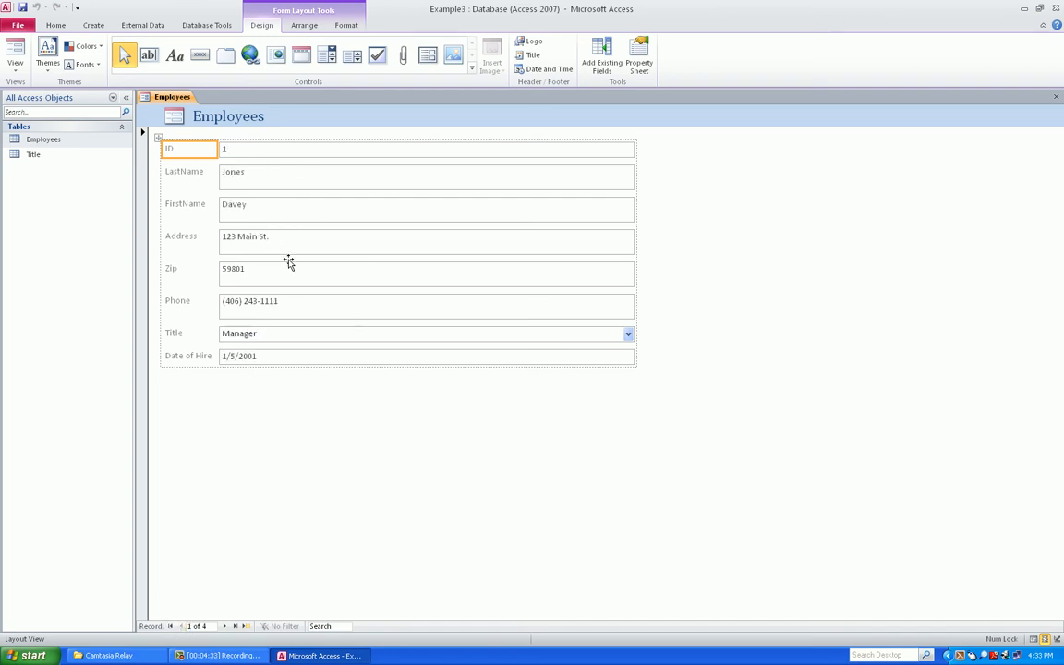
{"action": "left_click", "coordinate": [228, 627]}
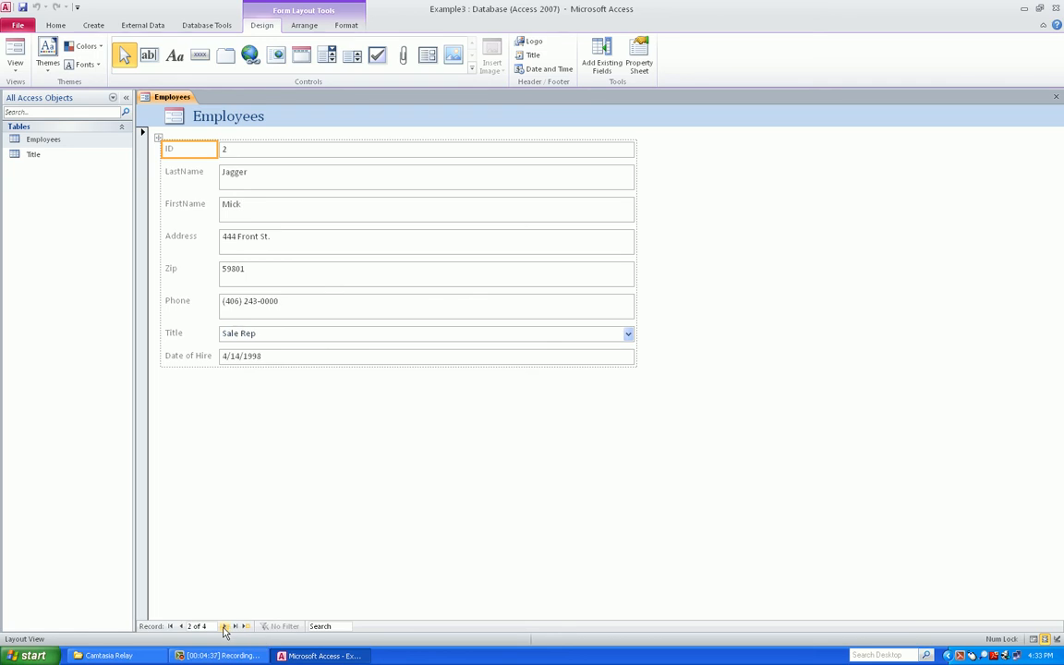
{"action": "left_click", "coordinate": [224, 628]}
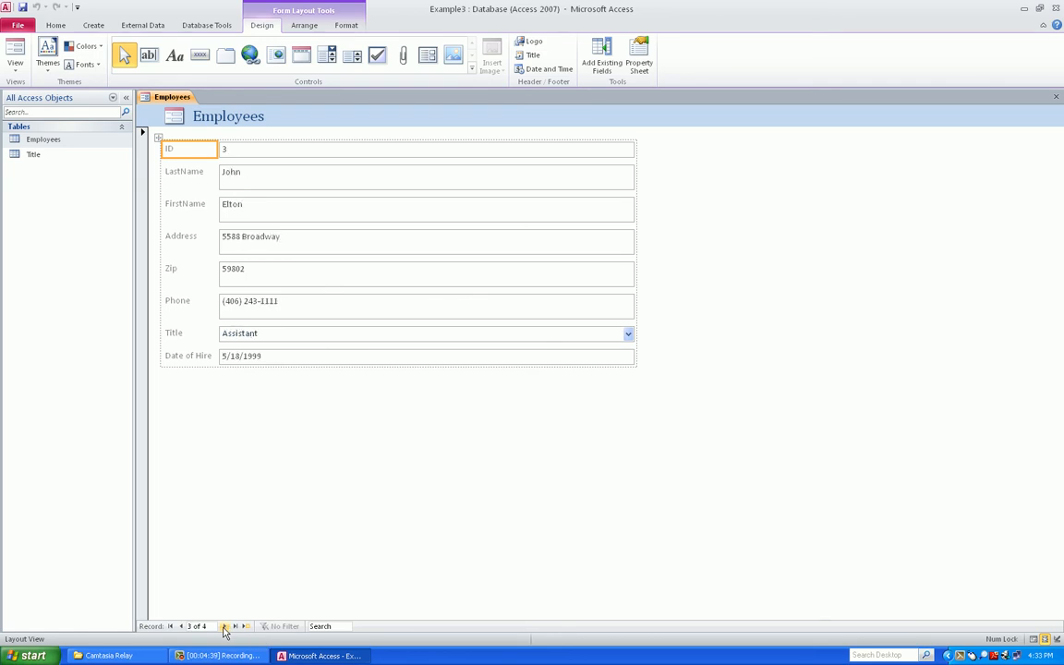
{"action": "left_click", "coordinate": [224, 628]}
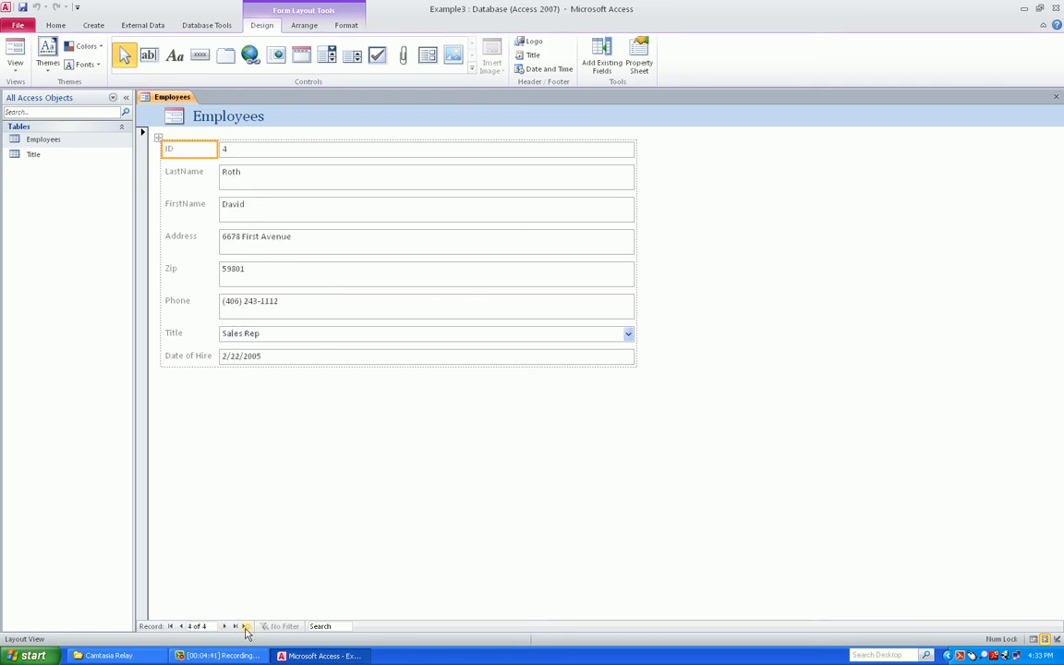
Go to a new blank record with the LastName entry box selected
{"action": "left_click", "coordinate": [248, 627]}
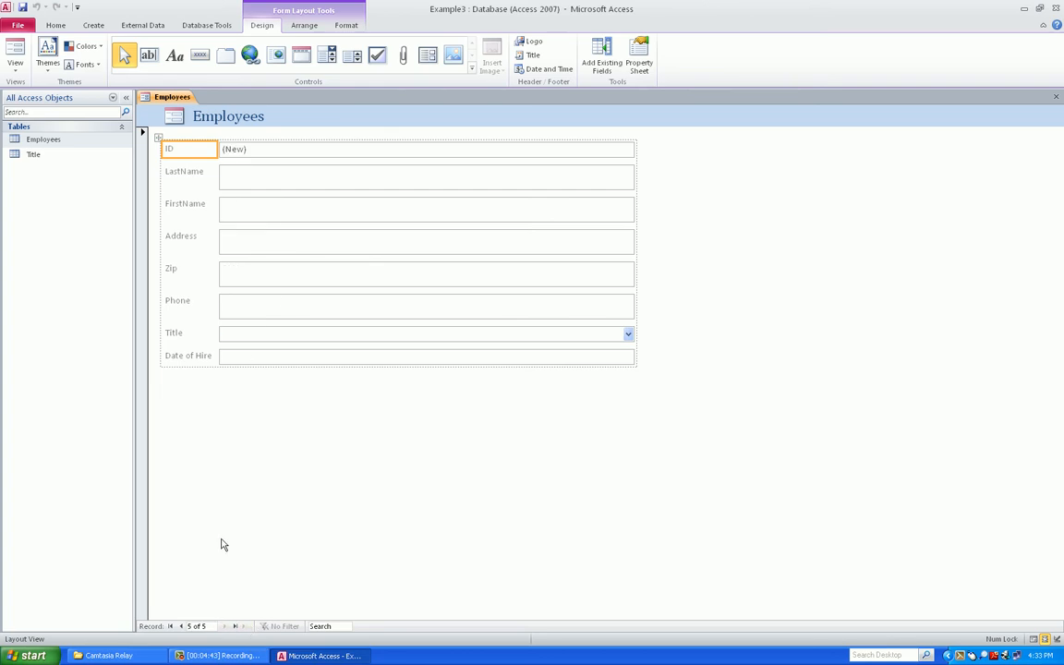
{"action": "key", "text": "Down"}
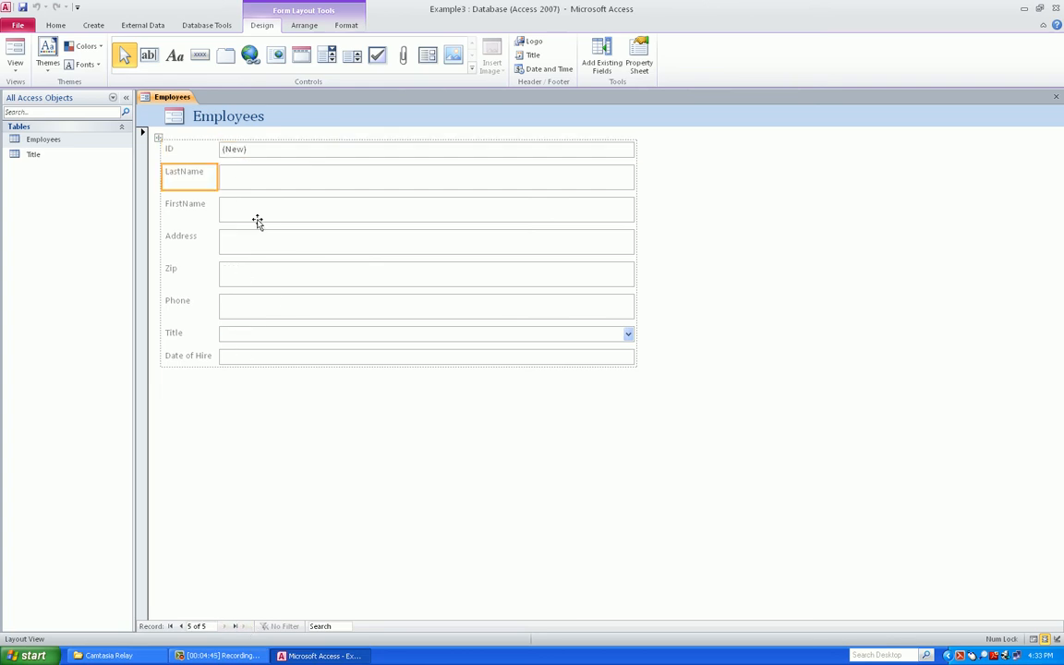
{"action": "key", "text": "Right"}
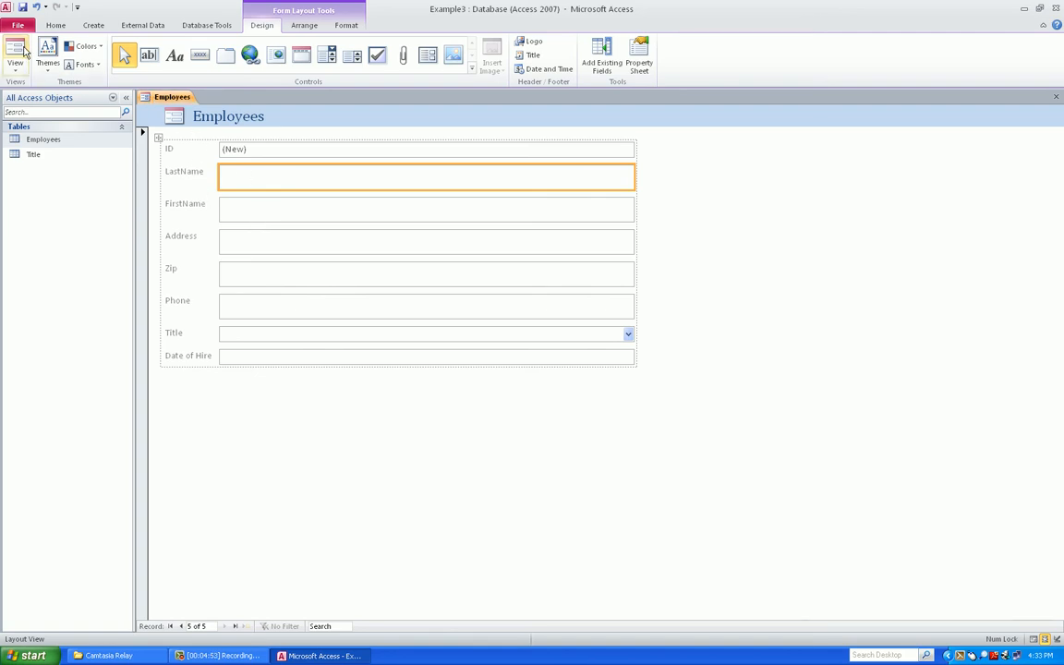
Switch the new Employees form to Form View
{"action": "left_click", "coordinate": [21, 51]}
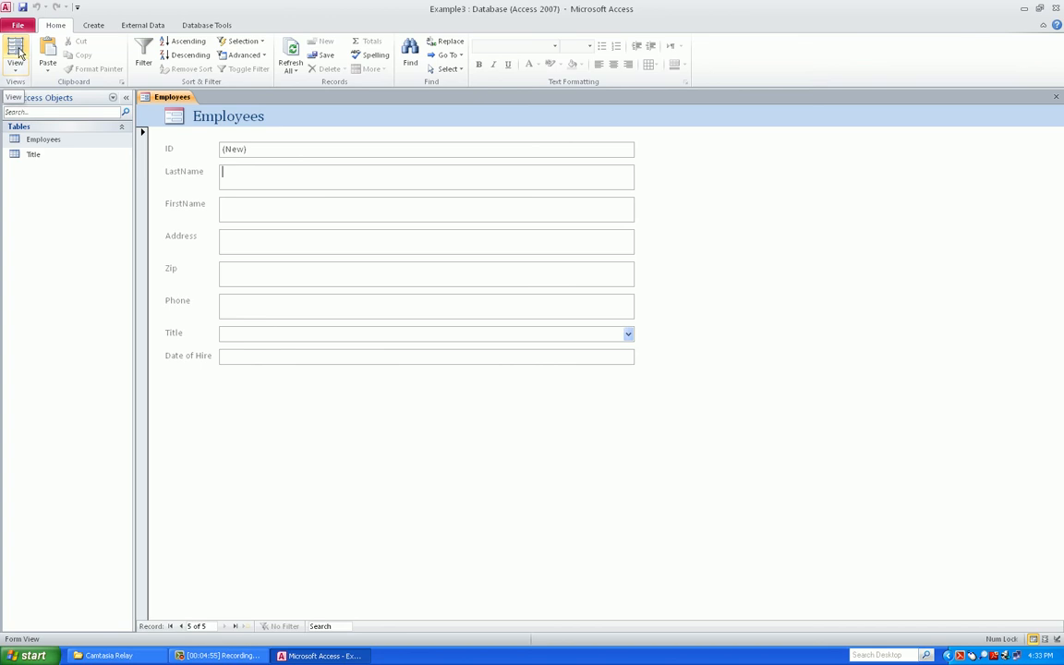
{"action": "left_click", "coordinate": [15, 67]}
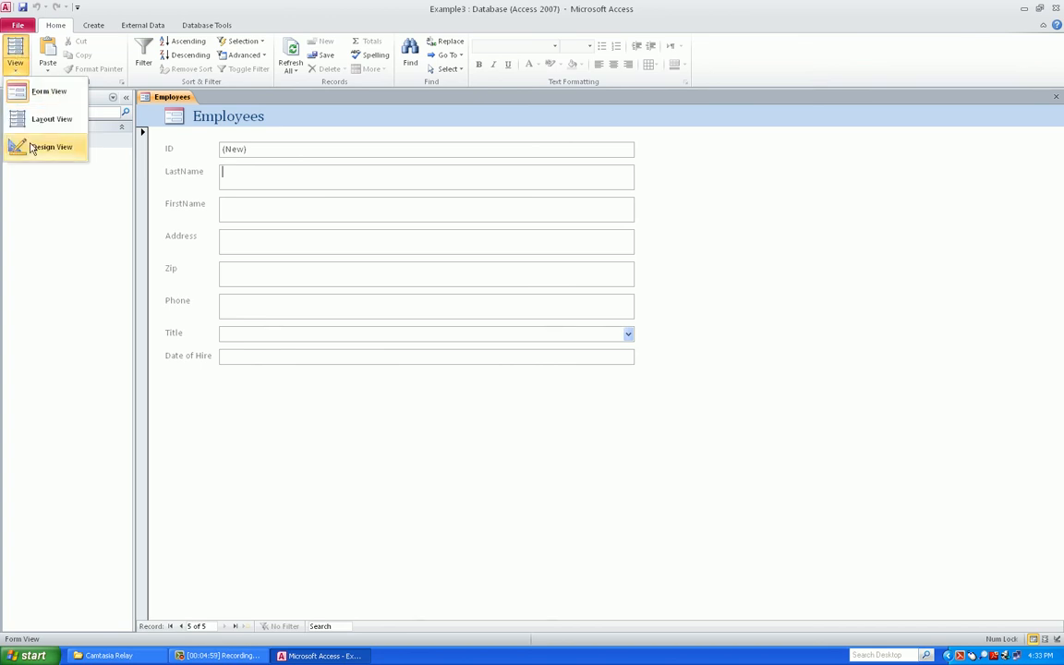
{"action": "left_click", "coordinate": [23, 94]}
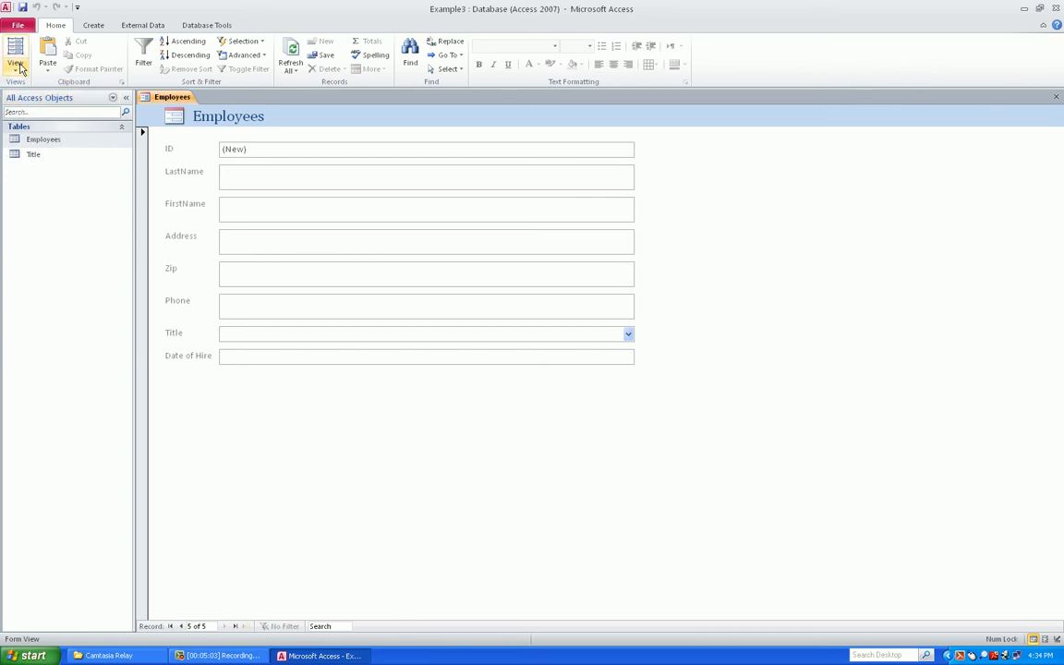
{"action": "left_click", "coordinate": [14, 61]}
{"action": "left_click", "coordinate": [48, 92]}
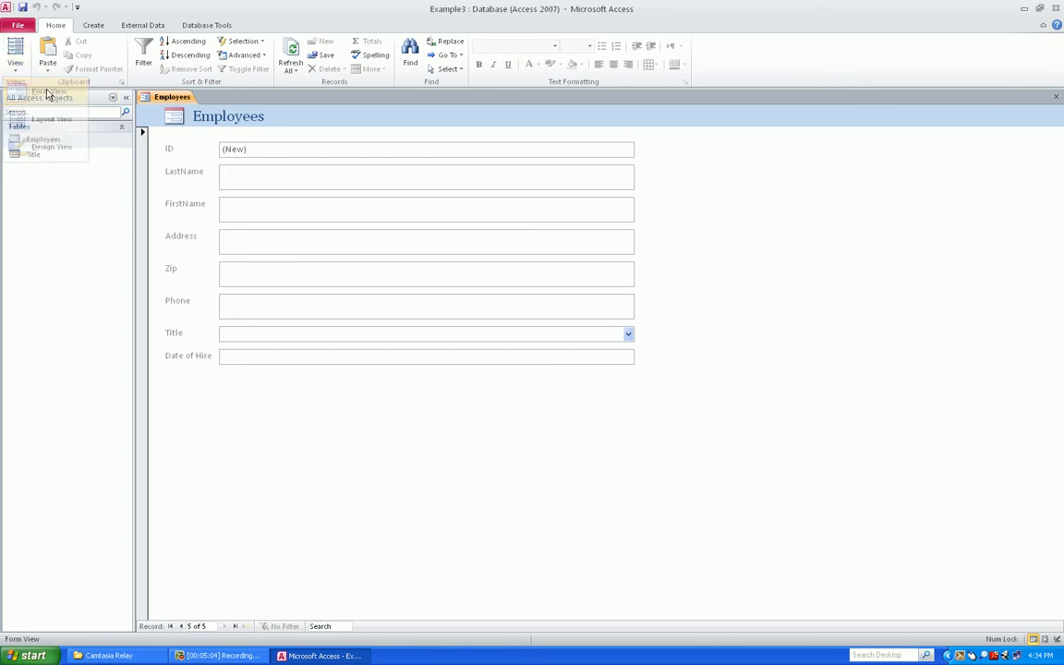
Save the form as Form1
{"action": "right_click", "coordinate": [179, 103]}
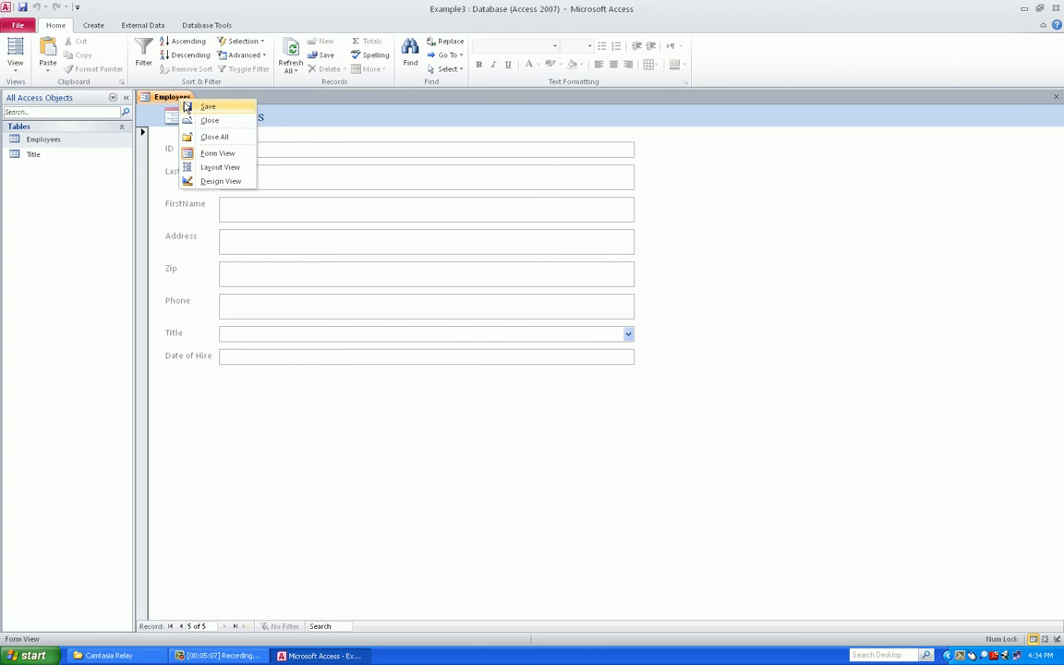
{"action": "left_click", "coordinate": [189, 106]}
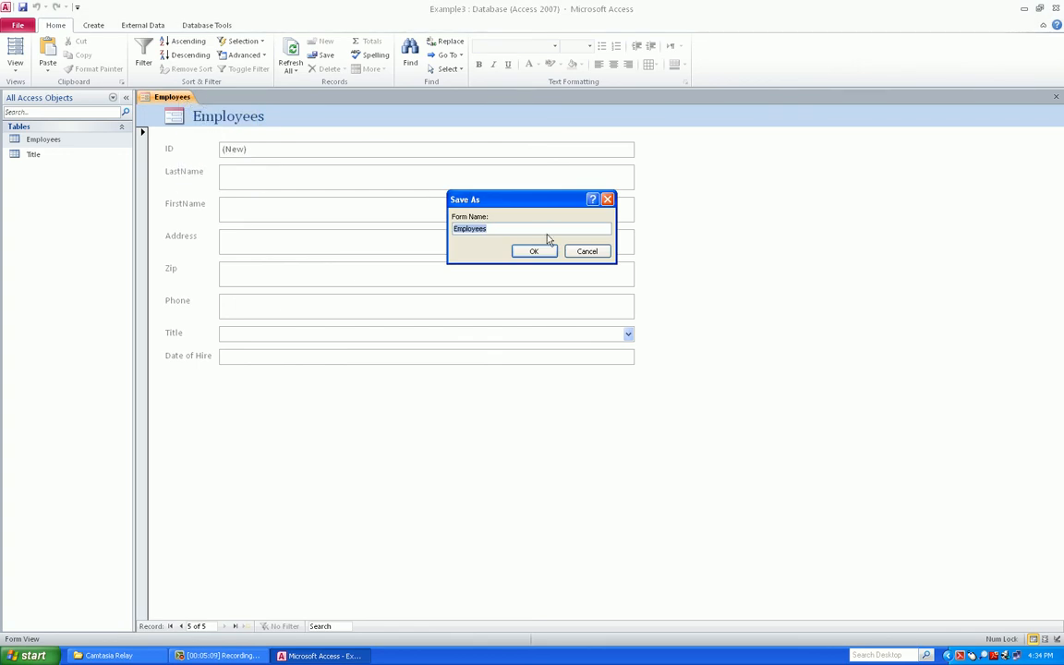
{"action": "type", "text": "Form1"}
{"action": "left_click", "coordinate": [534, 251]}
Close Form1 and reopen it from the Navigation Pane
{"action": "right_click", "coordinate": [155, 97]}
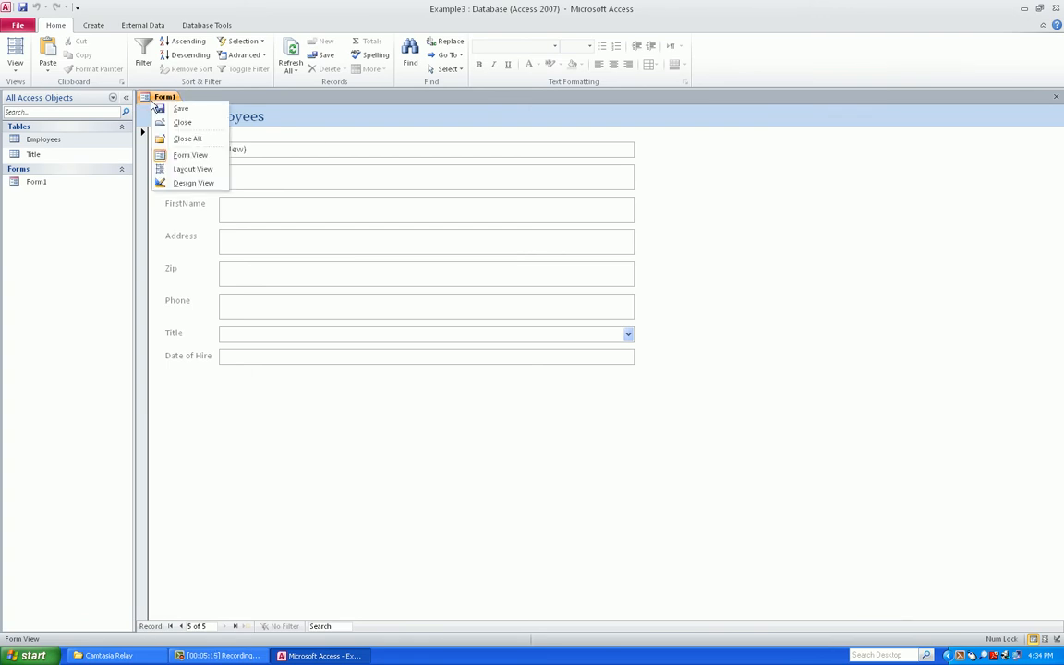
{"action": "left_click", "coordinate": [182, 122]}
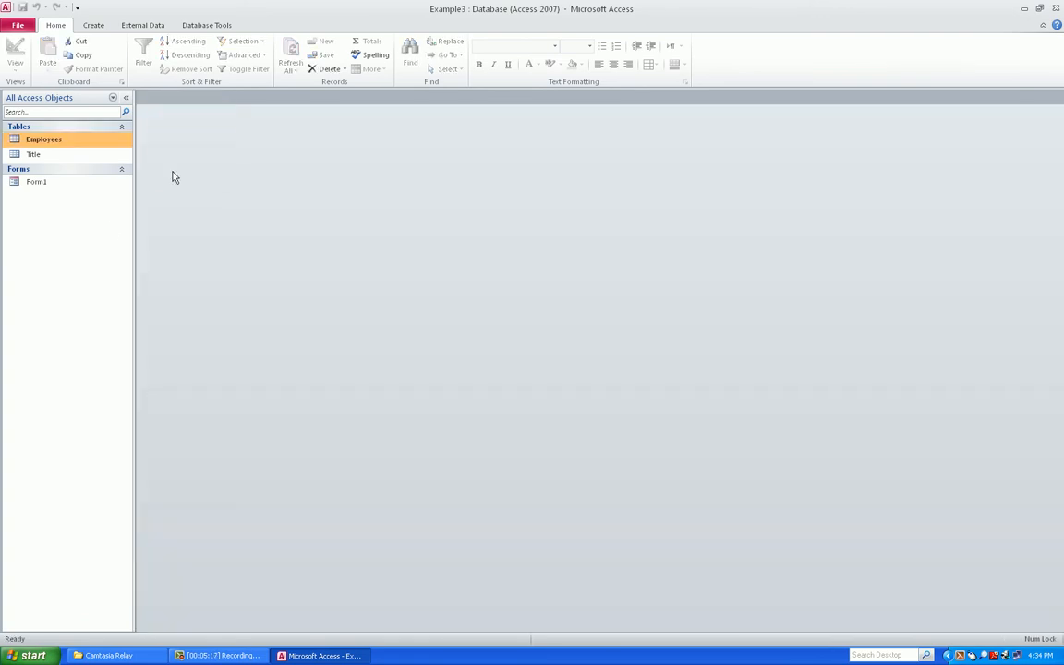
{"action": "left_click", "coordinate": [38, 184]}
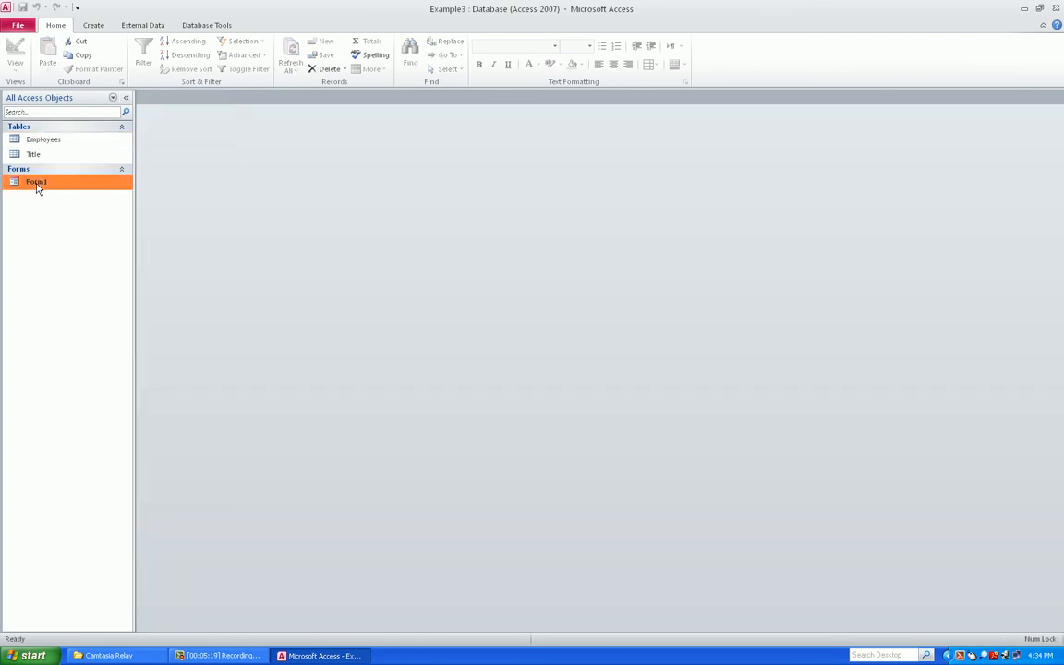
{"action": "double_click", "coordinate": [37, 182]}
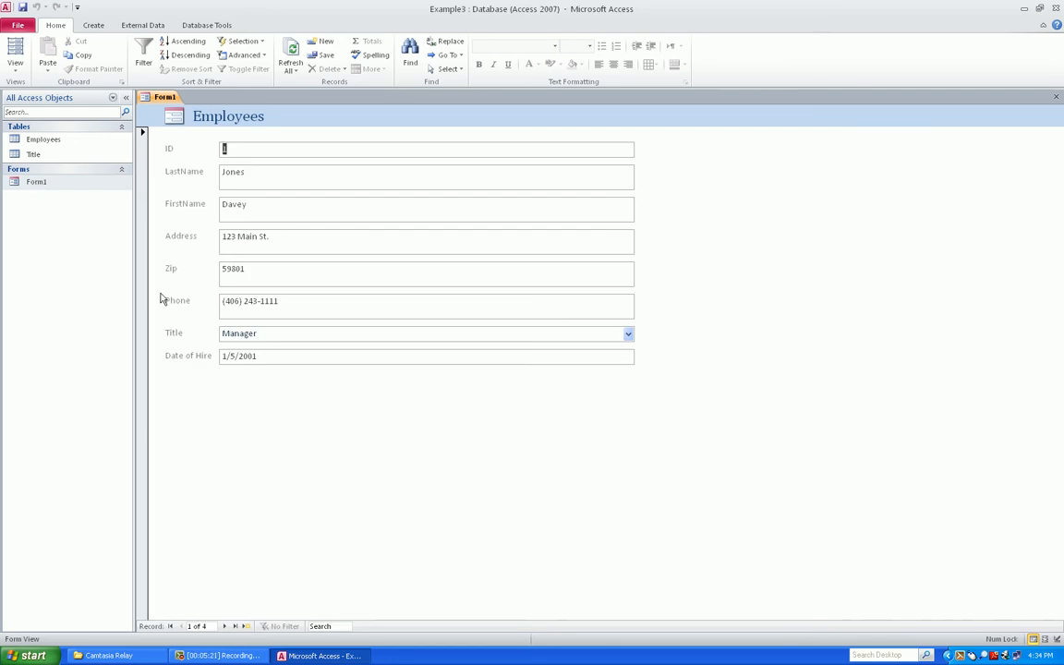
Tab through the first two records, then start a new blank record
{"action": "key", "text": "Tab"}
{"action": "key", "text": "Tab"}
{"action": "key", "text": "Tab"}
{"action": "key", "text": "Tab"}
{"action": "key", "text": "Tab"}
{"action": "key", "text": "Tab"}
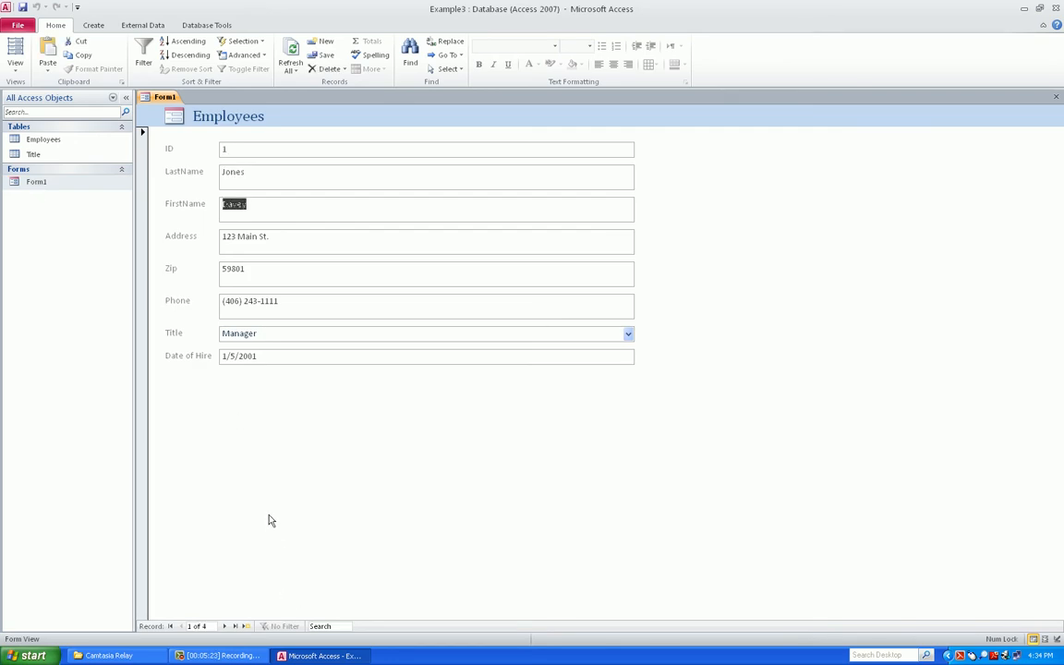
{"action": "key", "text": "Tab"}
{"action": "key", "text": "Tab"}
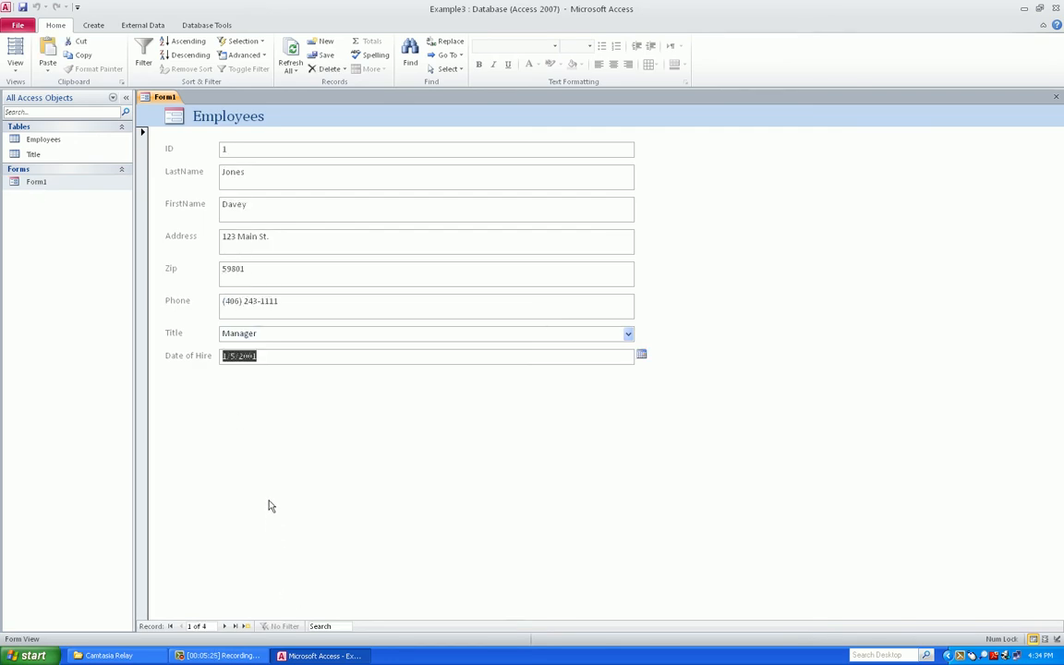
{"action": "key", "text": "Tab"}
{"action": "key", "text": "Tab"}
{"action": "key", "text": "Tab"}
{"action": "key", "text": "Tab"}
{"action": "key", "text": "Tab"}
{"action": "key", "text": "Tab"}
{"action": "key", "text": "Tab"}
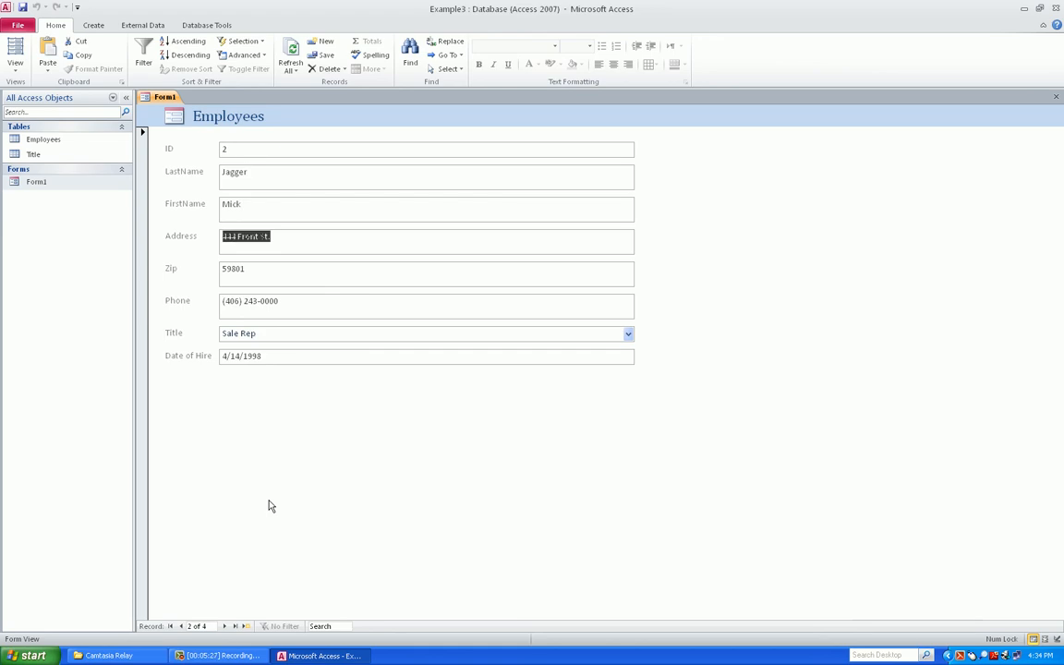
{"action": "left_click", "coordinate": [245, 626]}
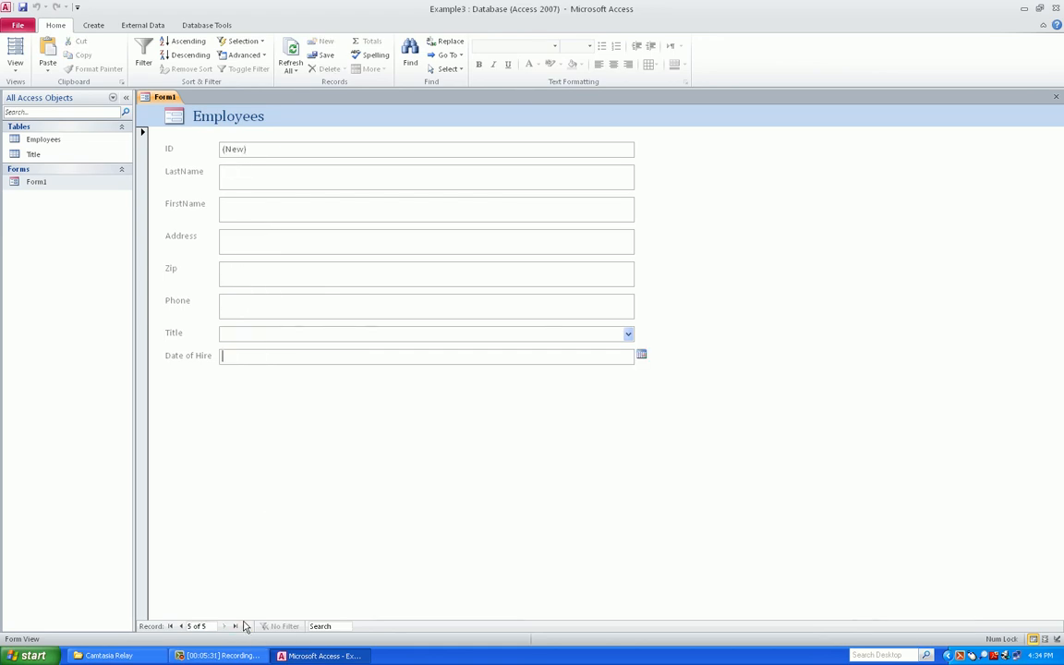
Enter the new employee's last and first name and begin the address with 1234
{"action": "left_click", "coordinate": [250, 175]}
{"action": "type", "text": "Bon"}
{"action": "type", "text": " Jov"}
{"action": "type", "text": "Jon"}
{"action": "key", "text": "Tab"}
{"action": "type", "text": "1234"}
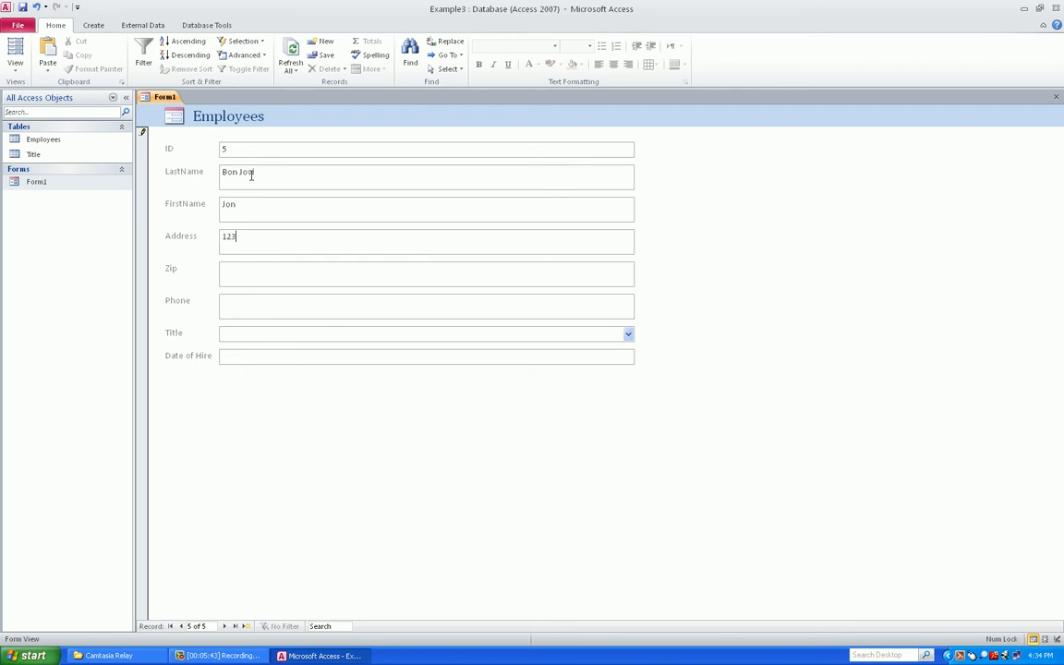
{"action": "key", "text": "Tab"}
Complete the Address field as '1234 Second St'
{"action": "key", "text": "shift+Tab"}
{"action": "key", "text": "Tab"}
{"action": "key", "text": "shift+Tab"}
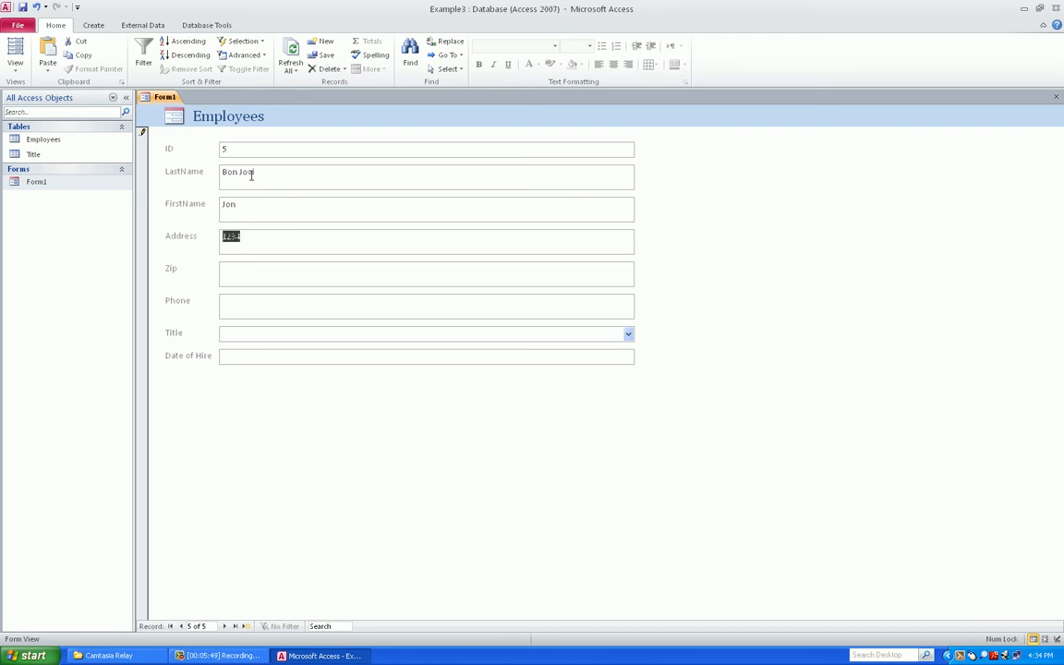
{"action": "key", "text": "Tab"}
{"action": "key", "text": "shift+Tab"}
{"action": "left_click", "coordinate": [269, 238]}
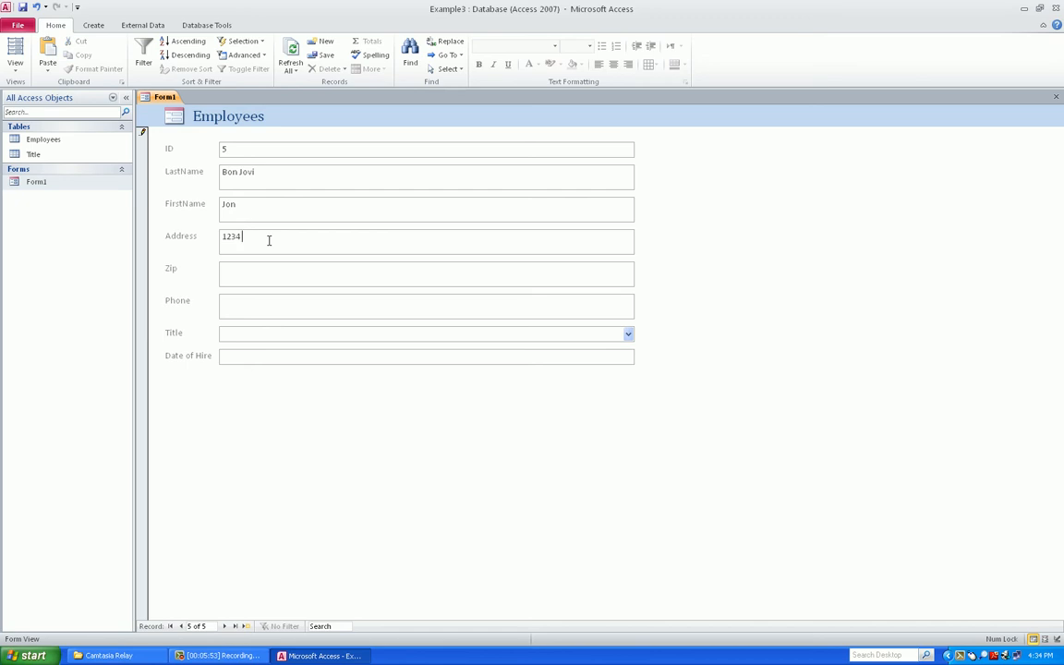
{"action": "key", "text": "BackSpace"}
{"action": "key", "text": "BackSpace"}
{"action": "key", "text": "Tab"}
Enter zip 59801 and the phone number, set Title to Assistant and hire date 4/28/2011
{"action": "type", "text": "59801"}
{"action": "key", "text": "Tab"}
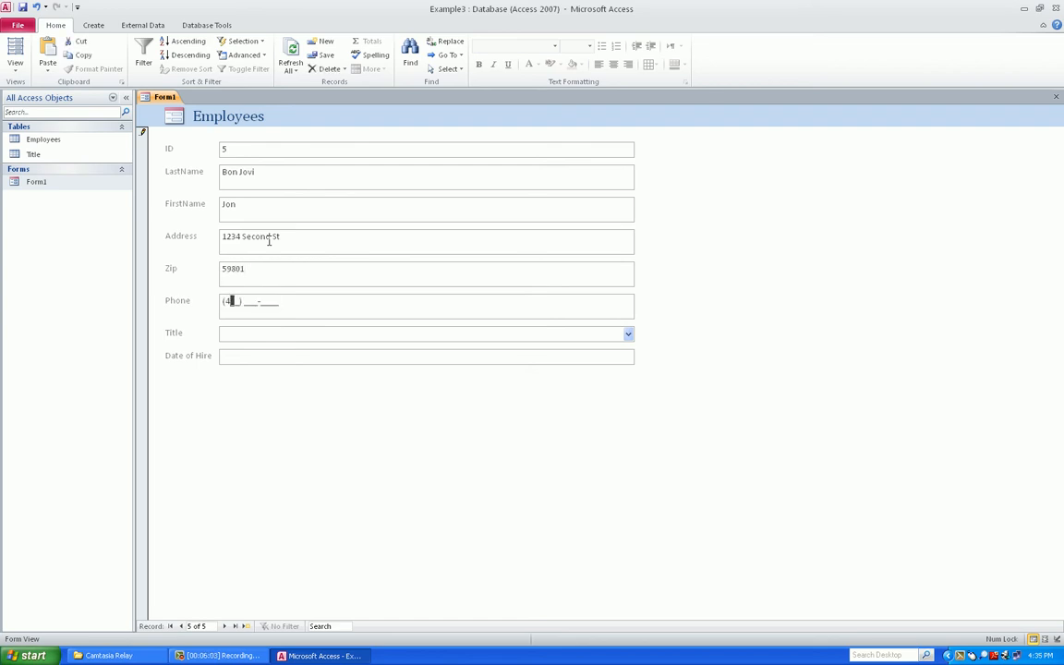
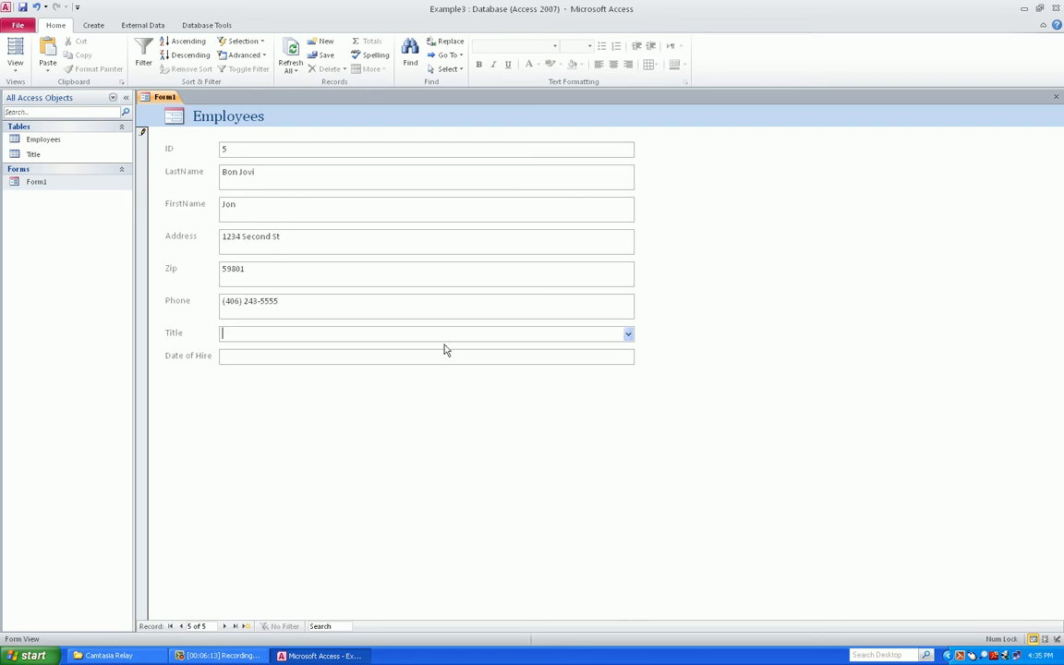
{"action": "left_click", "coordinate": [629, 335]}
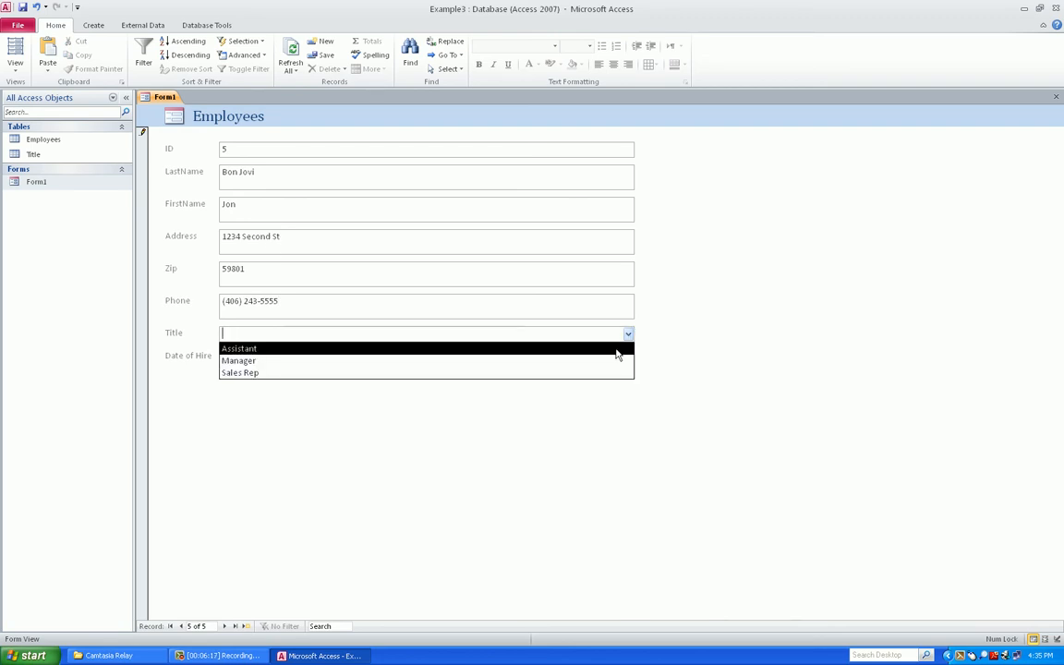
{"action": "left_click", "coordinate": [617, 354]}
{"action": "left_click", "coordinate": [577, 357]}
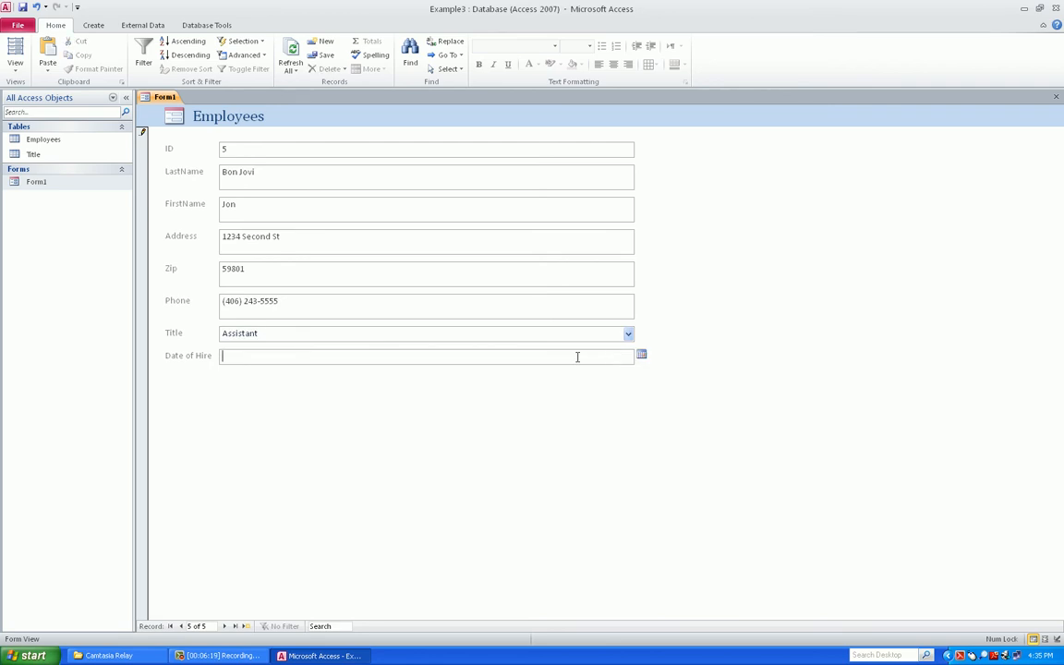
{"action": "left_click", "coordinate": [641, 356]}
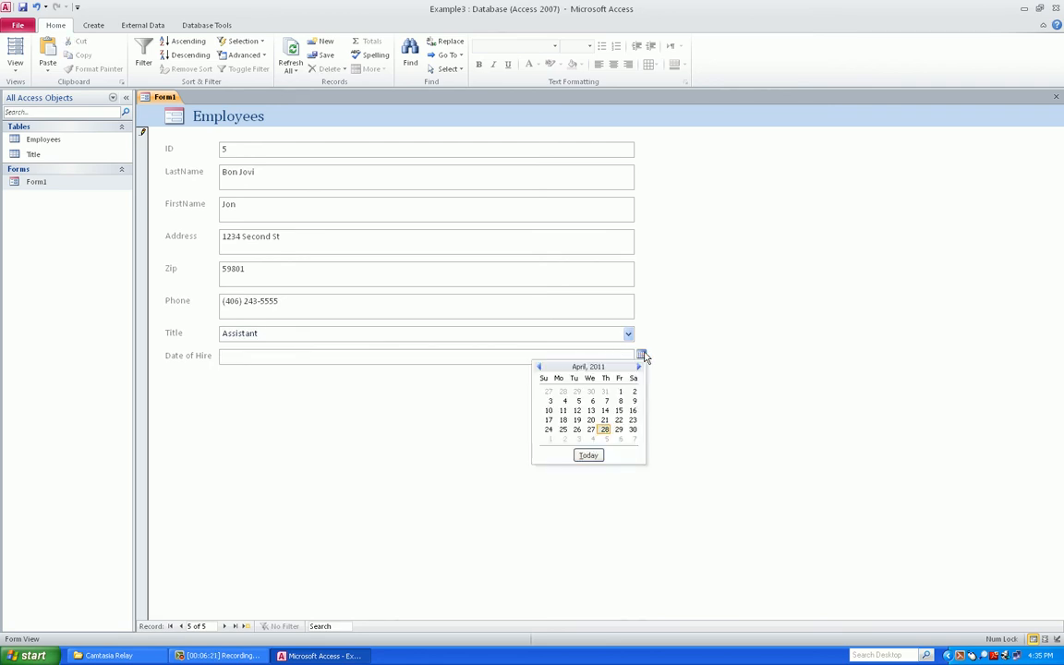
{"action": "left_click", "coordinate": [605, 429]}
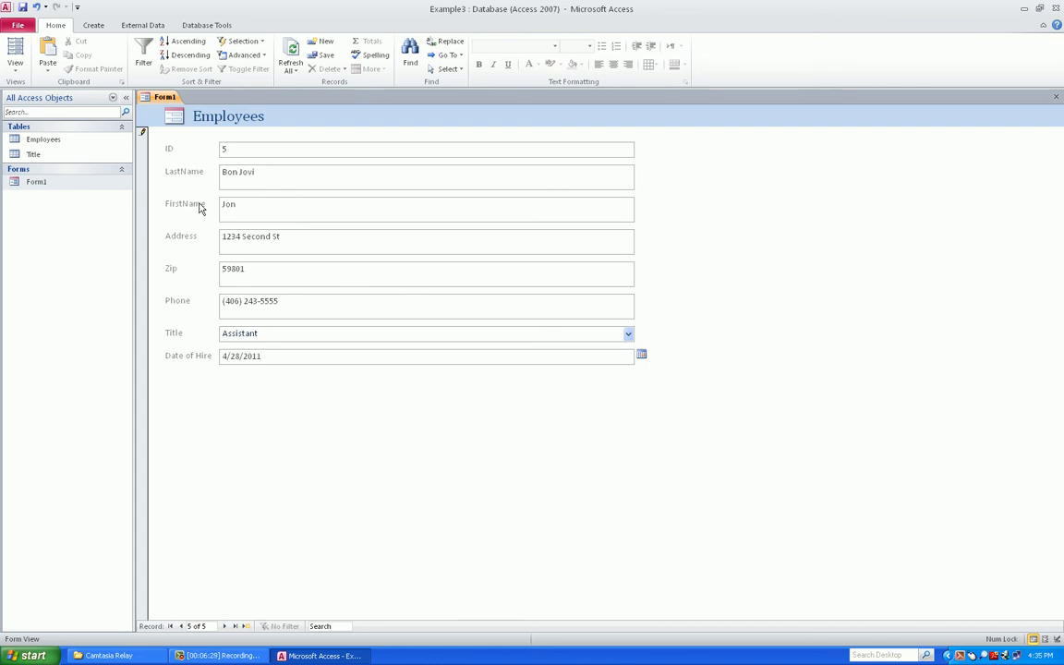
Close Form1, open the Employees table, and select the new fifth record
{"action": "right_click", "coordinate": [170, 94]}
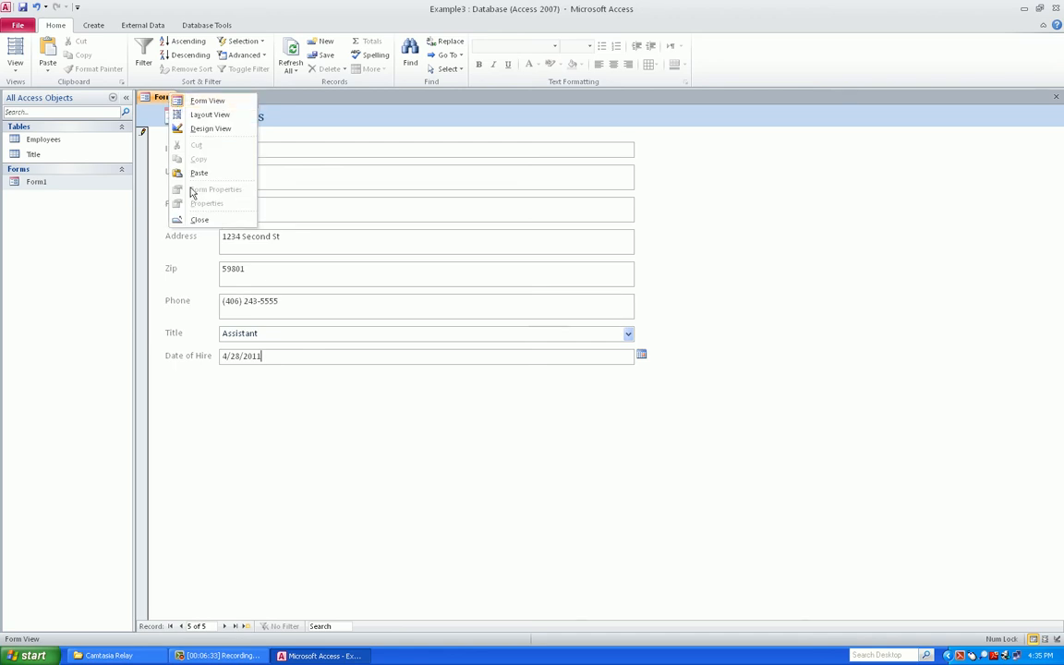
{"action": "left_click", "coordinate": [196, 220]}
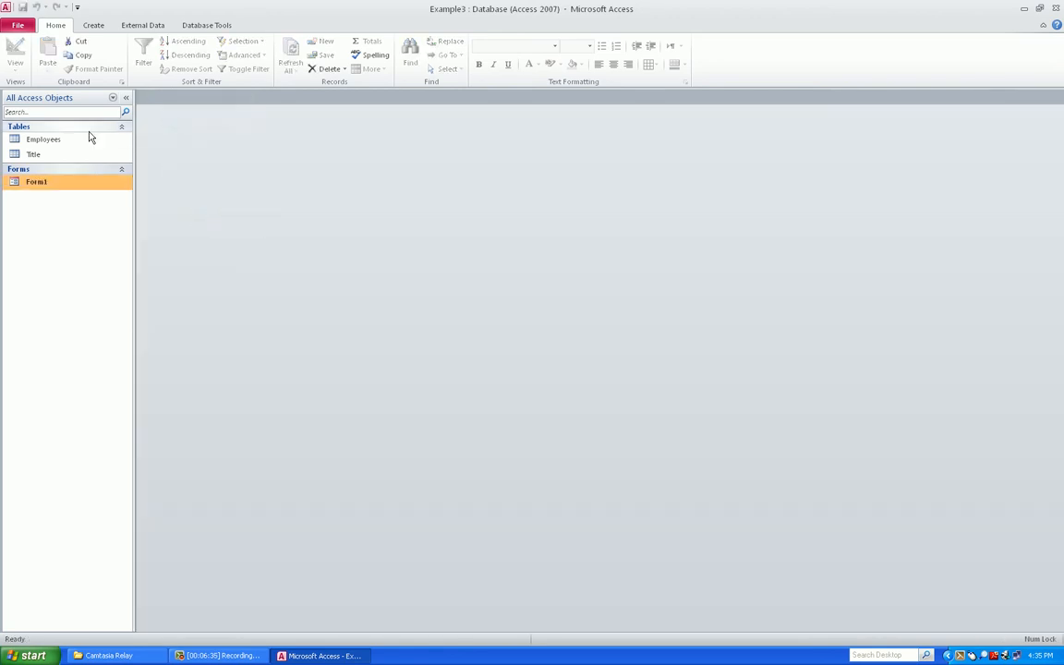
{"action": "left_click", "coordinate": [39, 140]}
{"action": "double_click", "coordinate": [39, 140]}
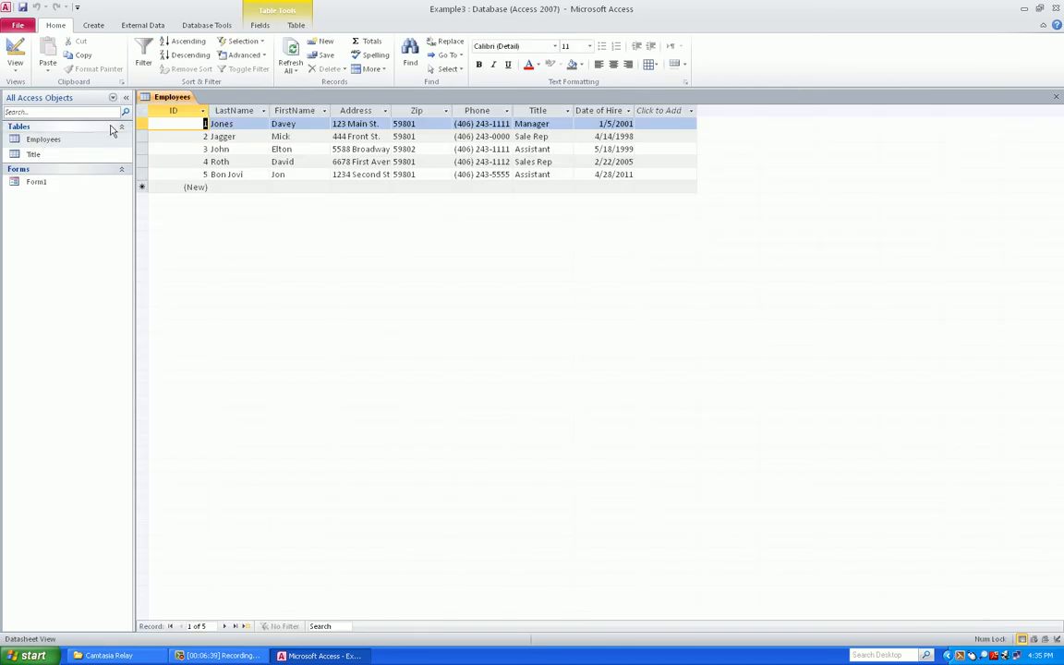
{"action": "left_click", "coordinate": [259, 174]}
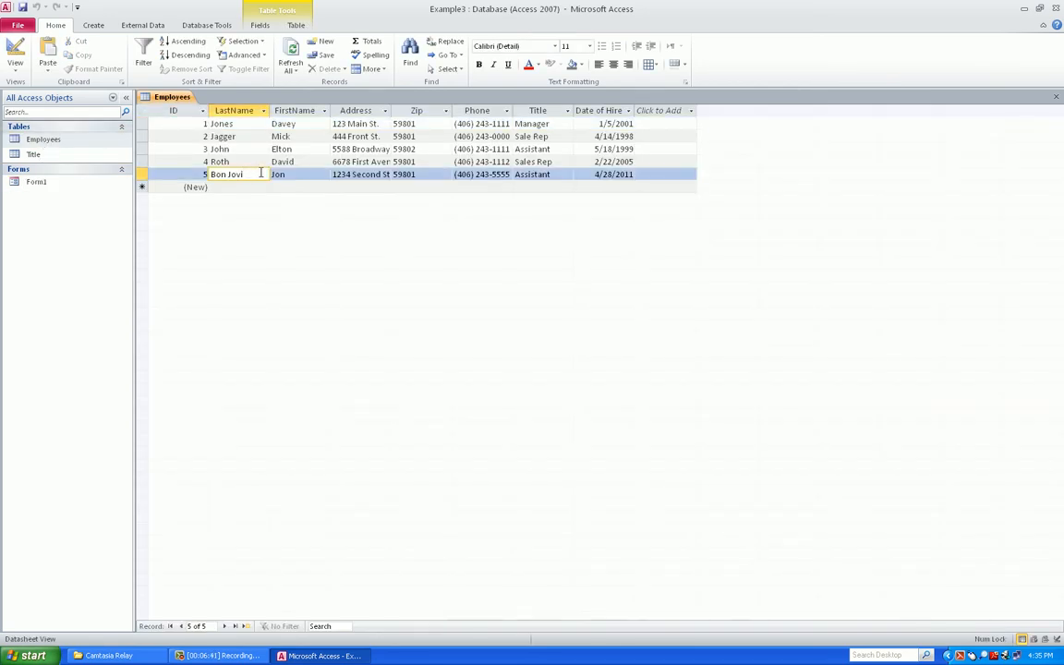
{"action": "left_click", "coordinate": [144, 174]}
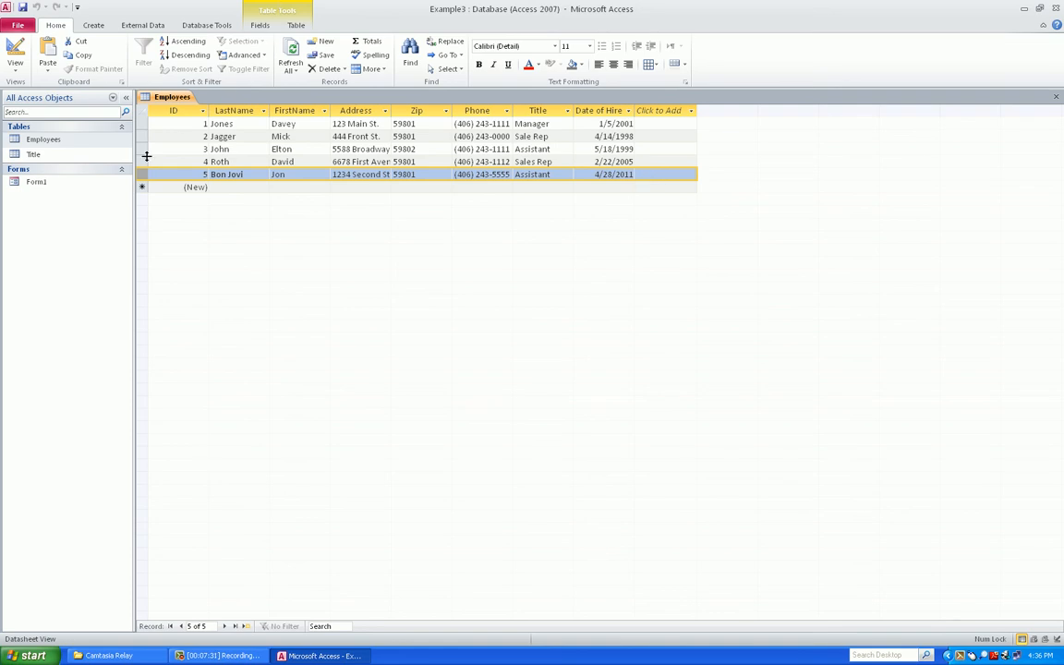
{"action": "left_click", "coordinate": [53, 184]}
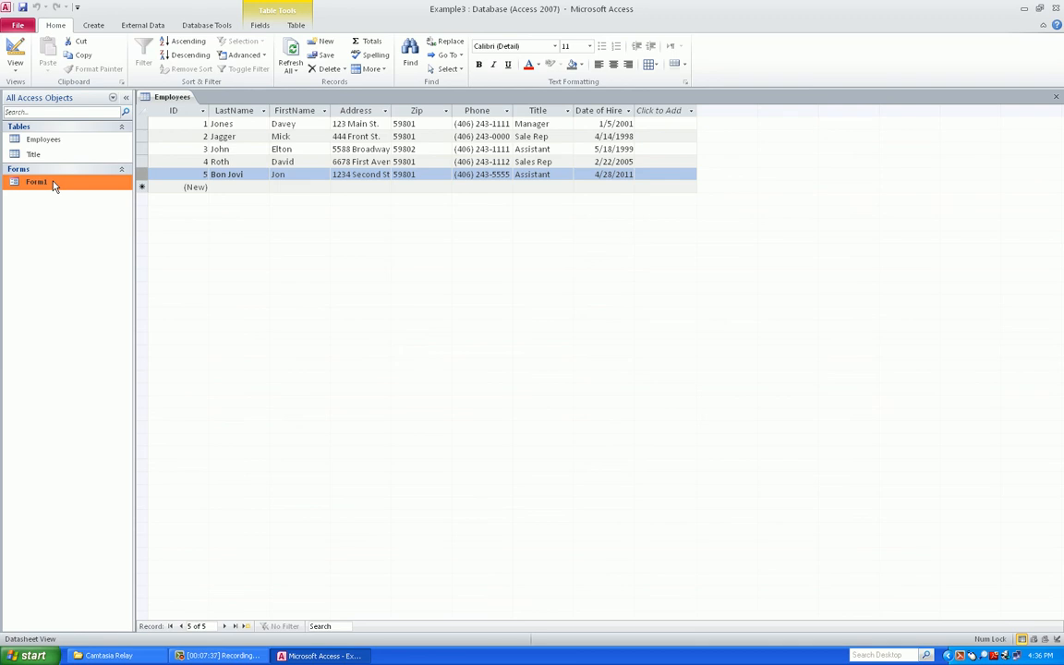
Close the Employees table and create a Split Form from Employees via More Forms
{"action": "right_click", "coordinate": [175, 97]}
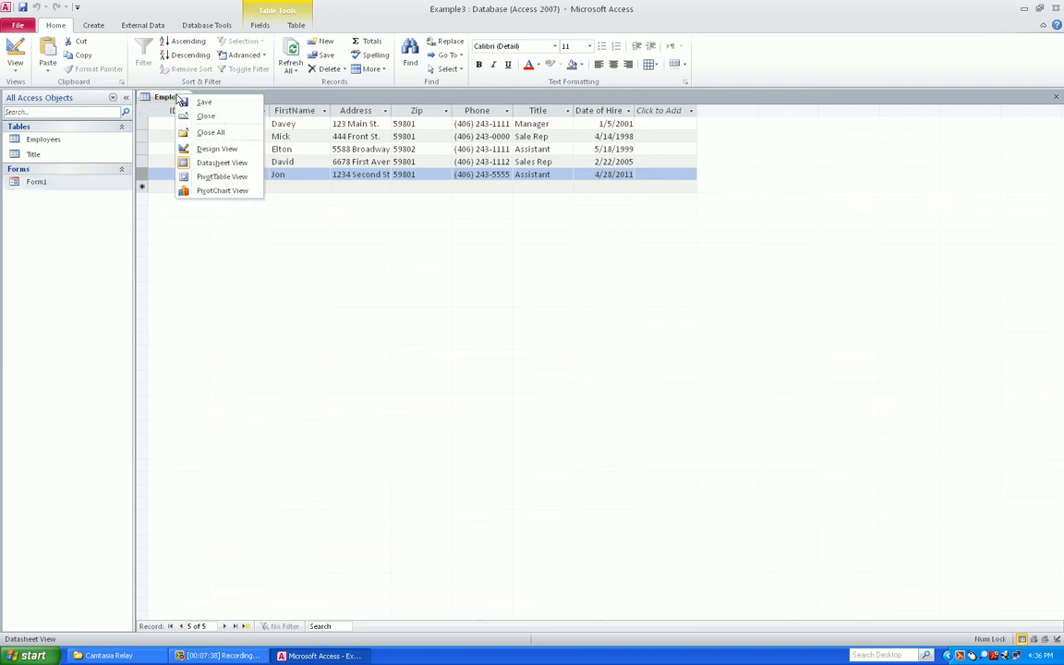
{"action": "left_click", "coordinate": [205, 116]}
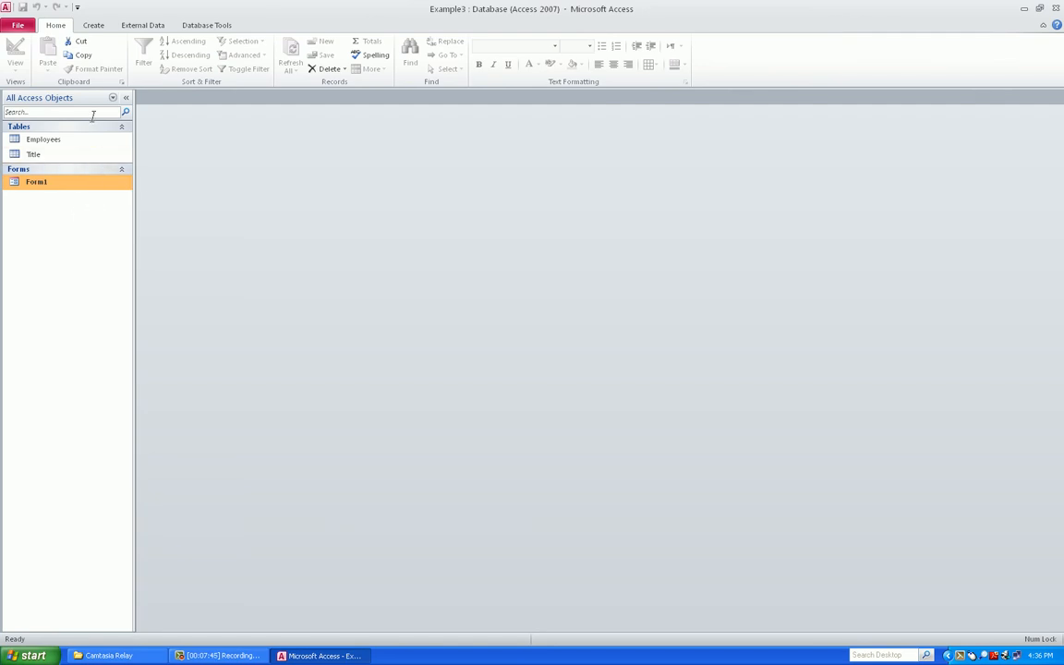
{"action": "left_click", "coordinate": [59, 140]}
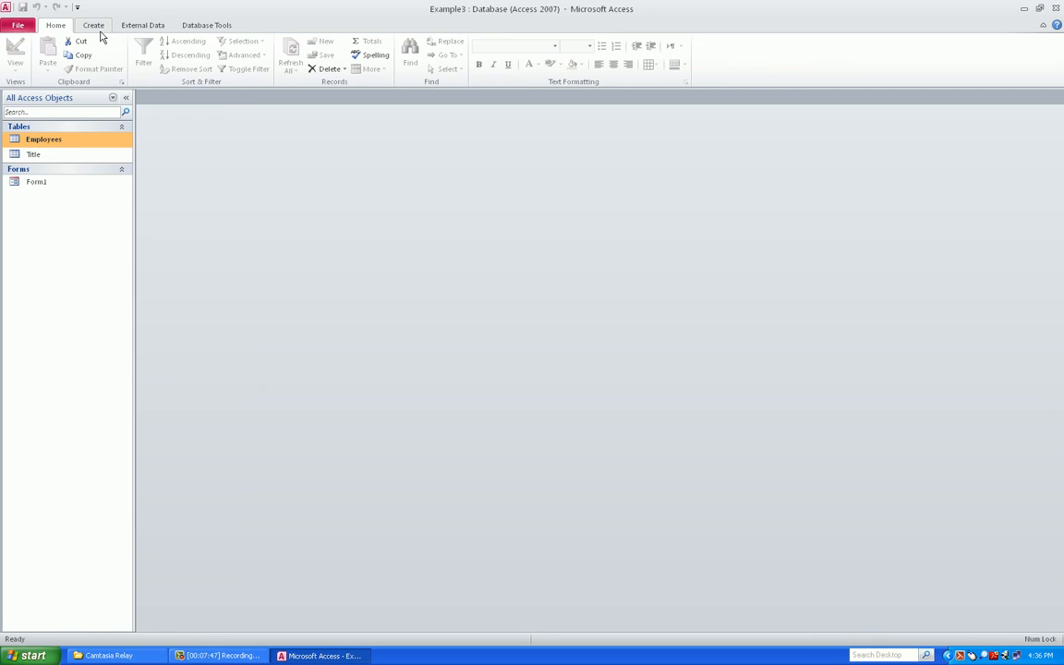
{"action": "left_click", "coordinate": [94, 27]}
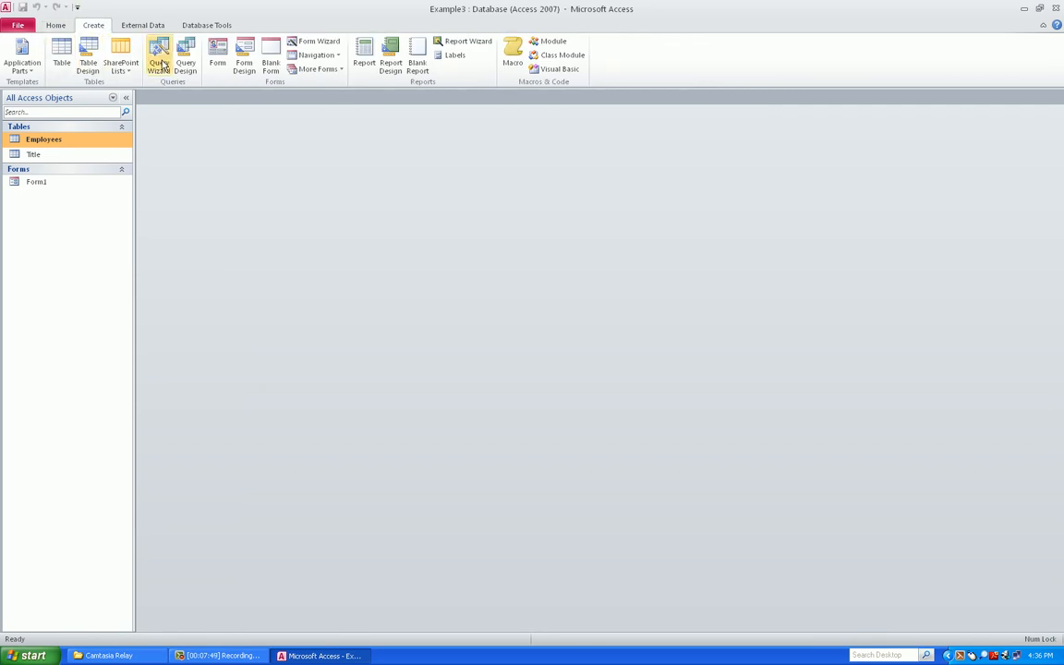
{"action": "left_click", "coordinate": [341, 70]}
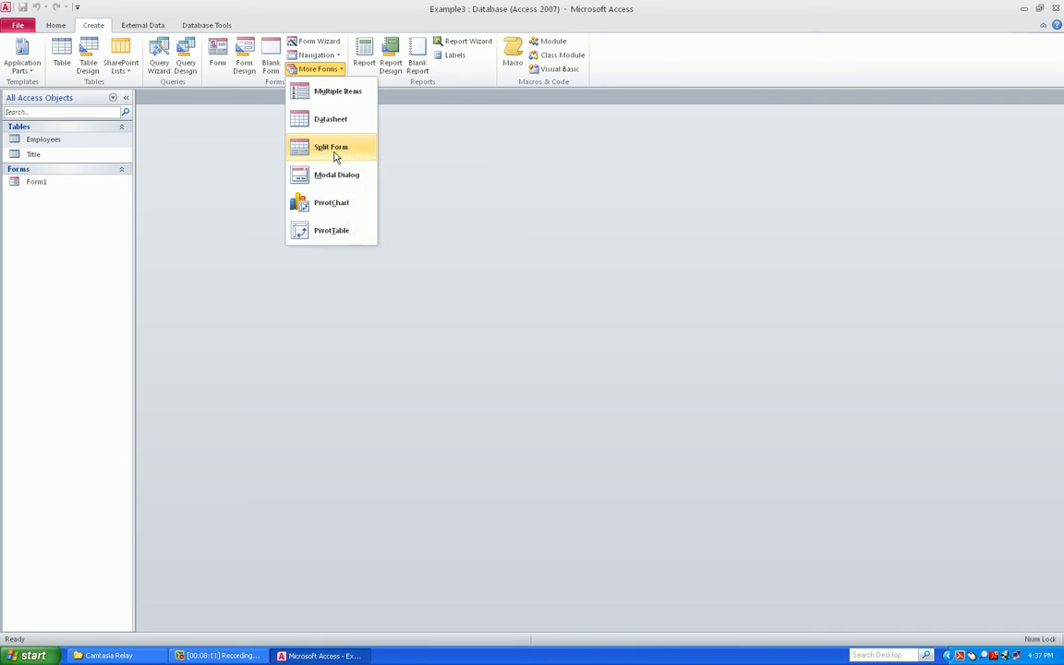
{"action": "left_click", "coordinate": [336, 151]}
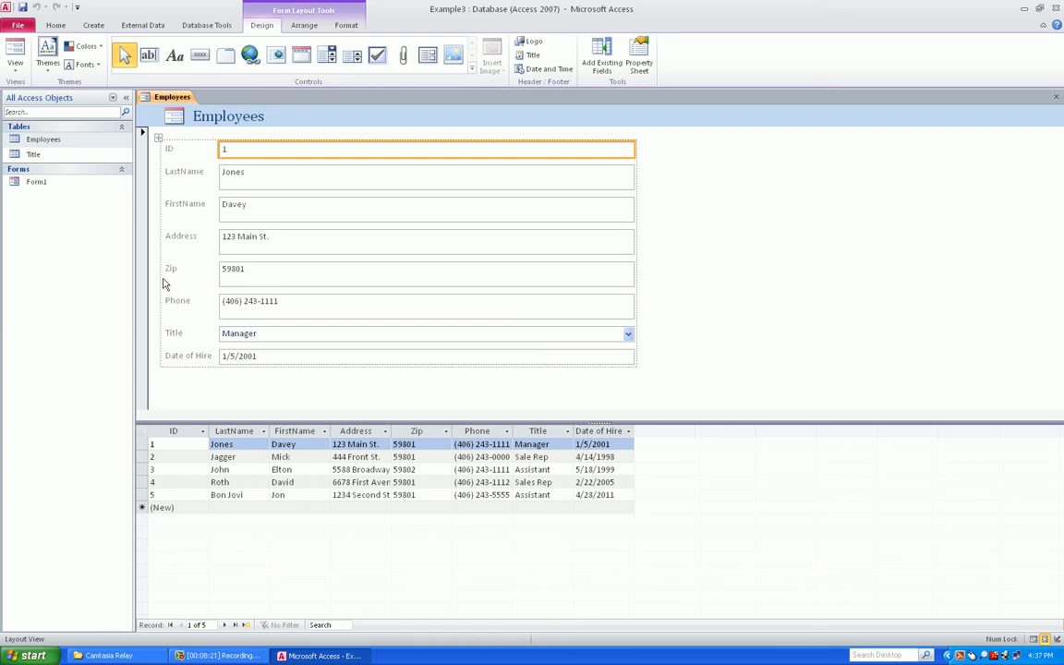
Switch the split form to Form View and save it as Form2
{"action": "left_click", "coordinate": [16, 53]}
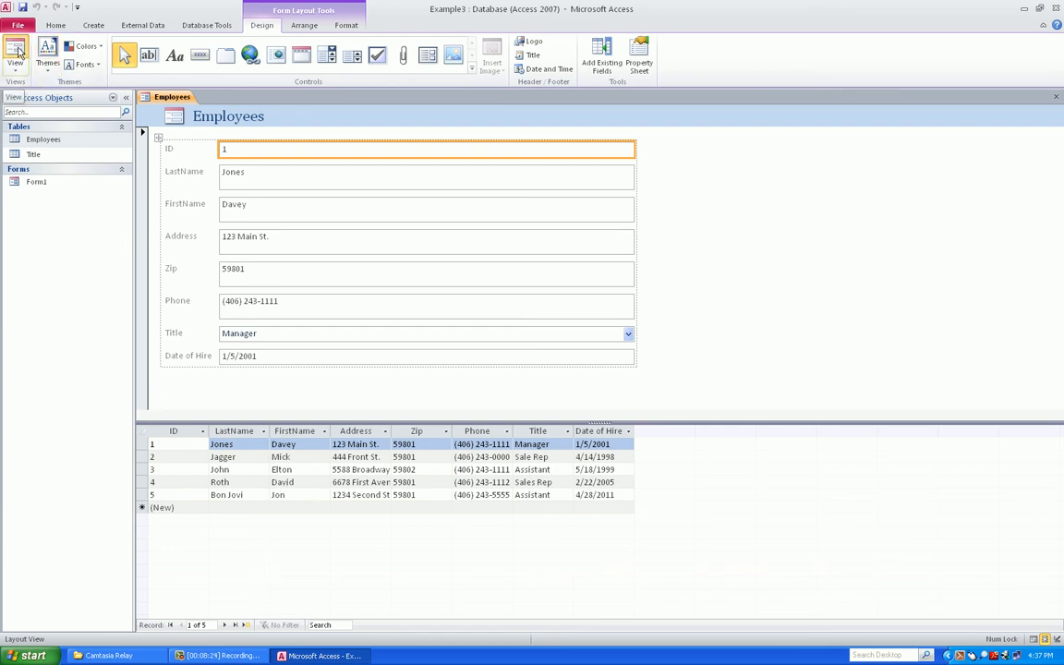
{"action": "right_click", "coordinate": [183, 103]}
{"action": "left_click", "coordinate": [212, 109]}
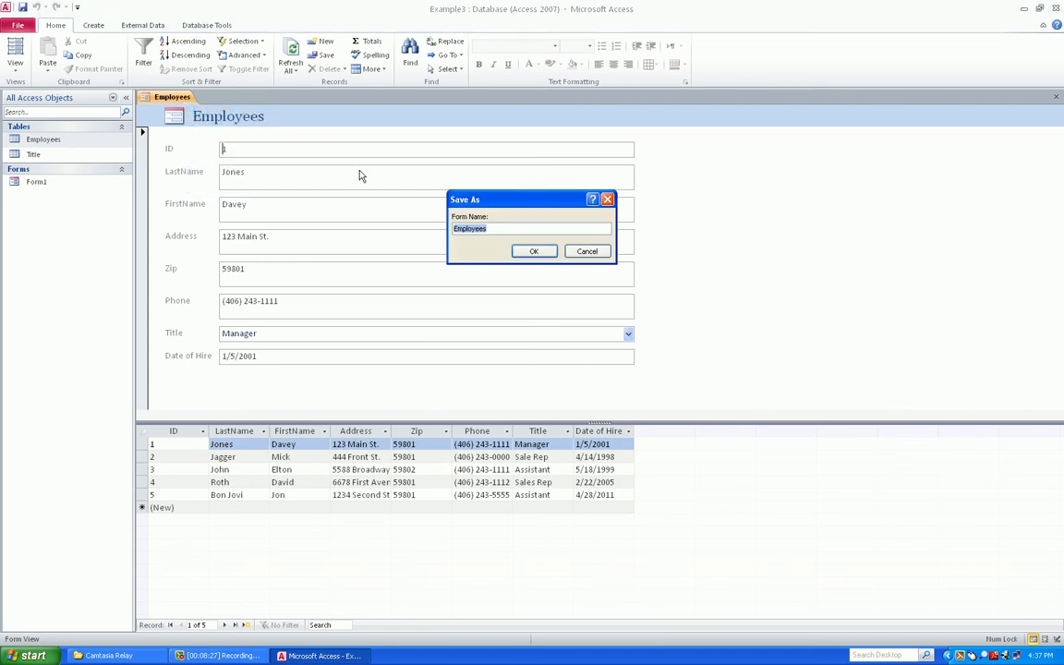
{"action": "type", "text": "Form2"}
{"action": "left_click", "coordinate": [534, 251]}
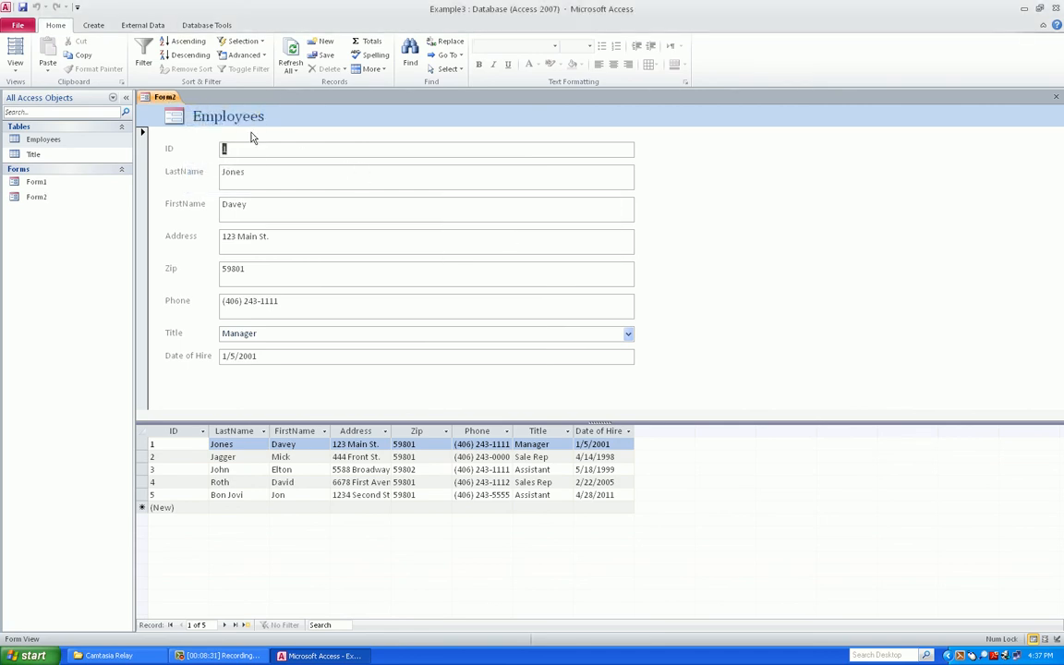
Close and reopen Form2, tabbing through records 1 to 3
{"action": "right_click", "coordinate": [162, 99]}
{"action": "left_click", "coordinate": [199, 115]}
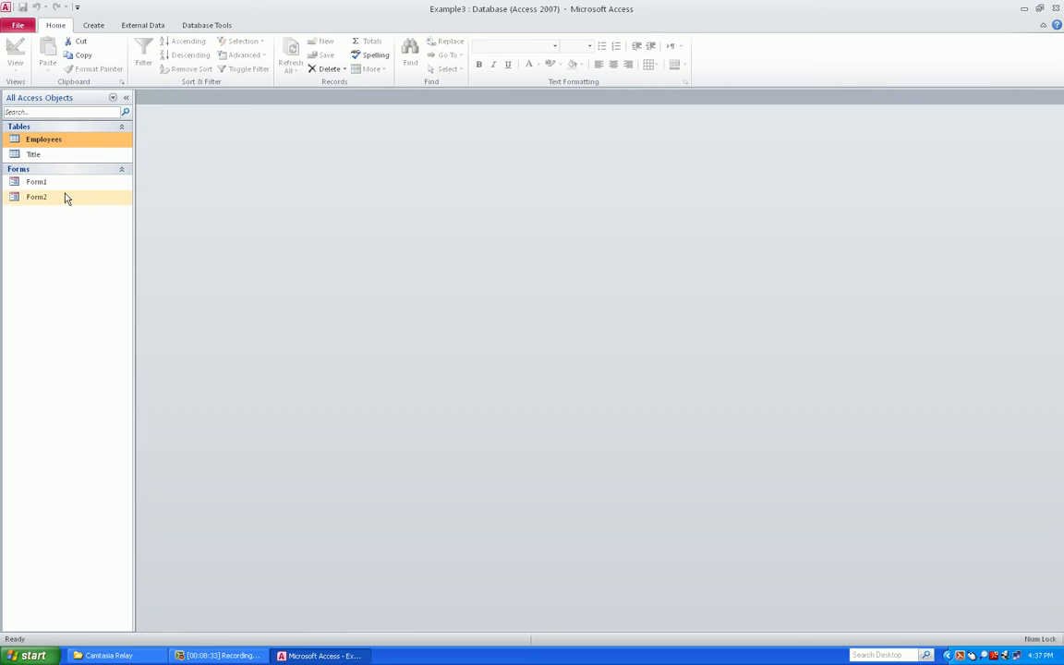
{"action": "double_click", "coordinate": [37, 197]}
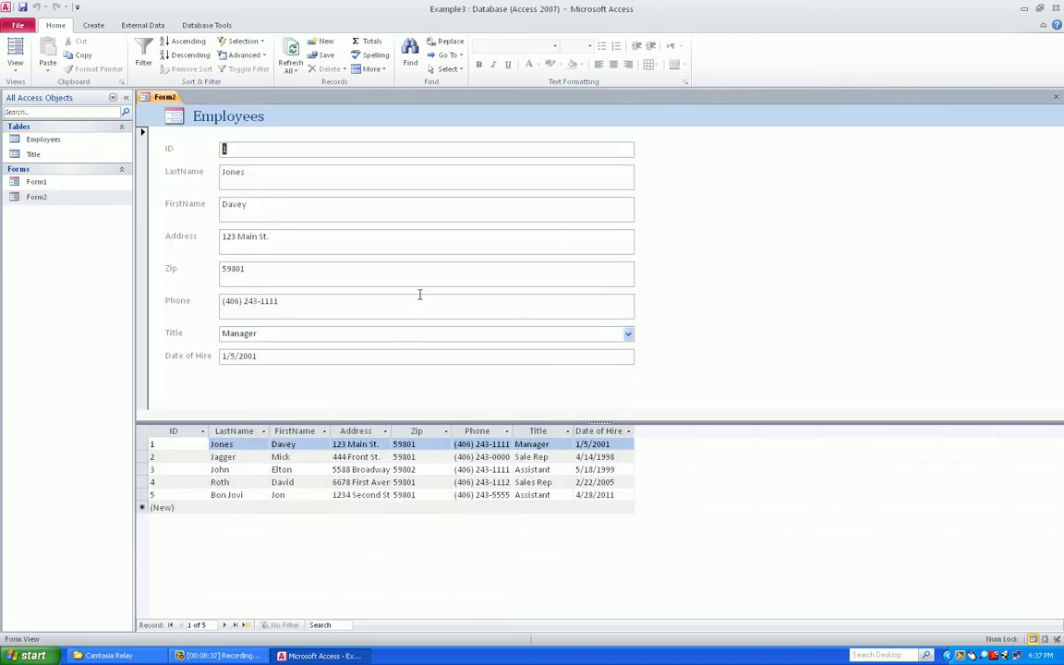
{"action": "key", "text": "Tab"}
{"action": "key", "text": "Tab"}
{"action": "key", "text": "Tab"}
{"action": "key", "text": "Tab"}
{"action": "key", "text": "Tab"}
{"action": "key", "text": "Tab"}
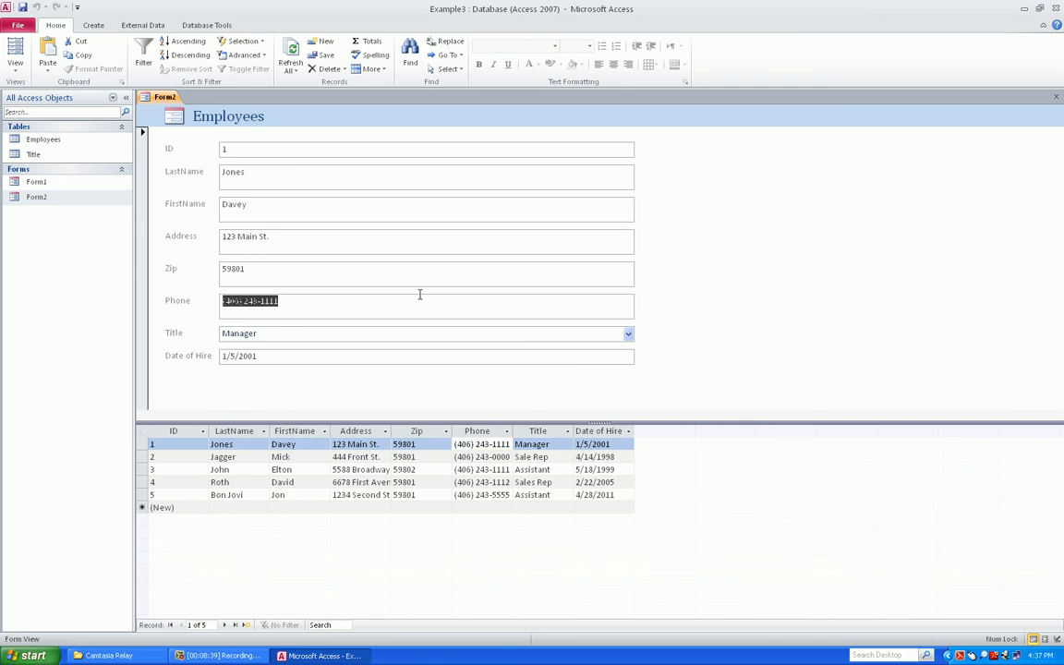
{"action": "key", "text": "Tab"}
{"action": "key", "text": "Tab"}
{"action": "key", "text": "Tab"}
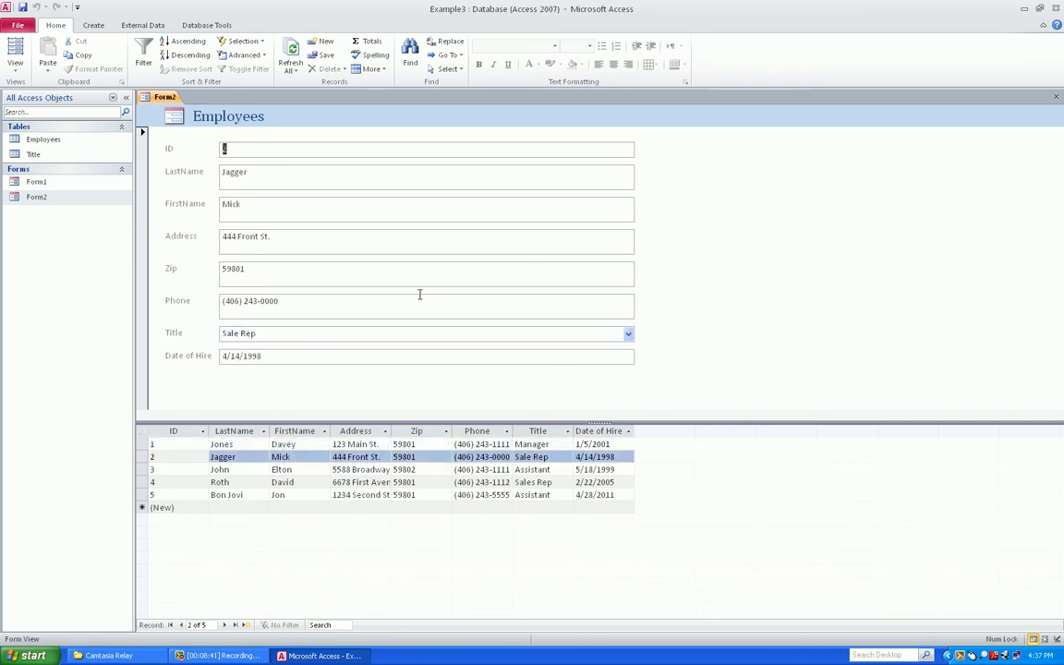
{"action": "key", "text": "Tab"}
{"action": "key", "text": "Tab"}
{"action": "key", "text": "Tab"}
{"action": "key", "text": "Tab"}
{"action": "key", "text": "Tab"}
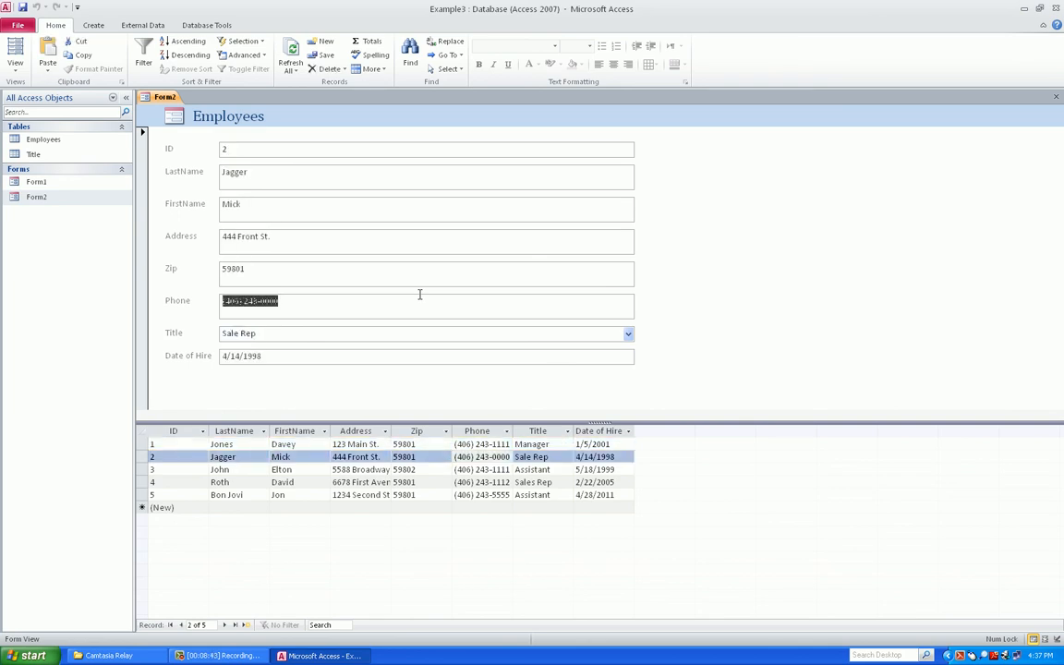
{"action": "key", "text": "Tab"}
{"action": "key", "text": "Tab"}
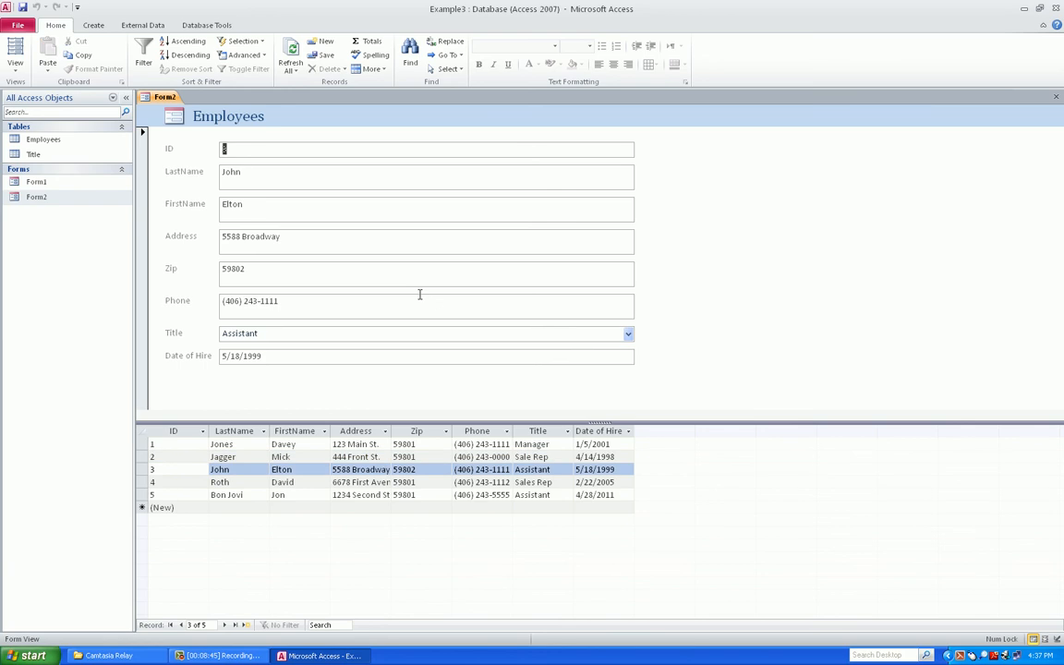
{"action": "key", "text": "Tab"}
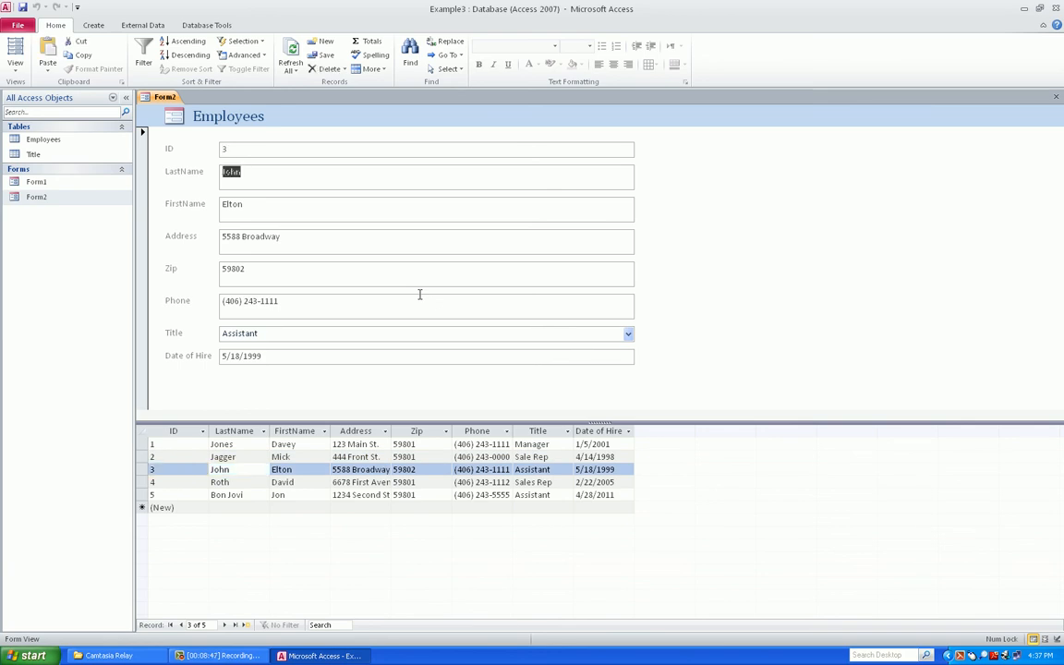
{"action": "key", "text": "Tab"}
{"action": "key", "text": "Tab"}
{"action": "key", "text": "Tab"}
{"action": "key", "text": "Tab"}
{"action": "key", "text": "Tab"}
{"action": "key", "text": "Tab"}
{"action": "key", "text": "Tab"}
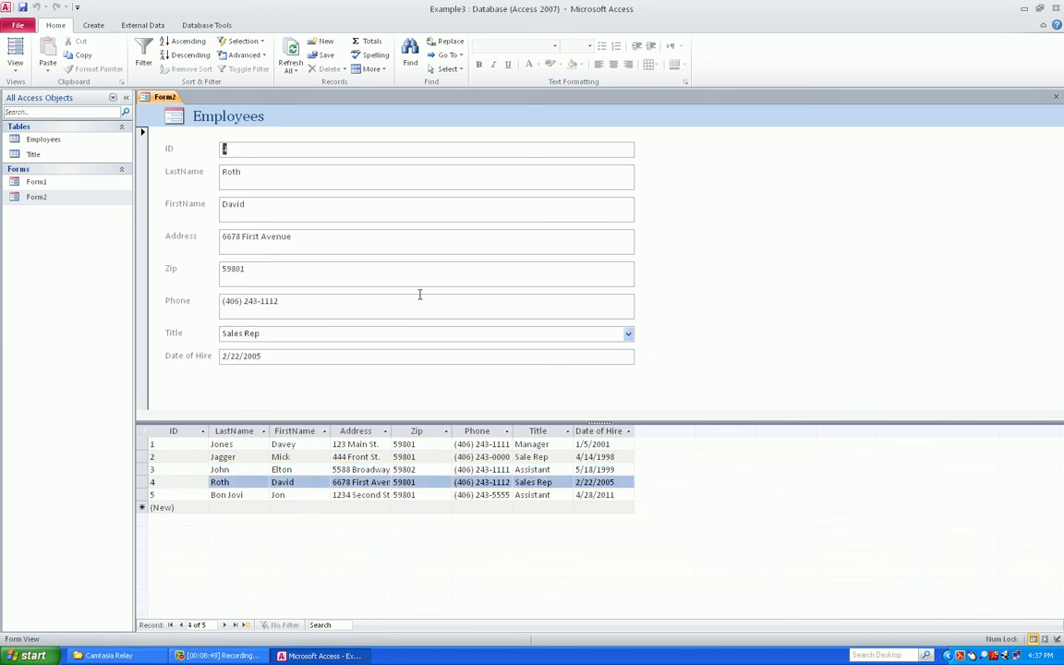
Go to a blank new record, then close Form2
{"action": "left_click", "coordinate": [244, 624]}
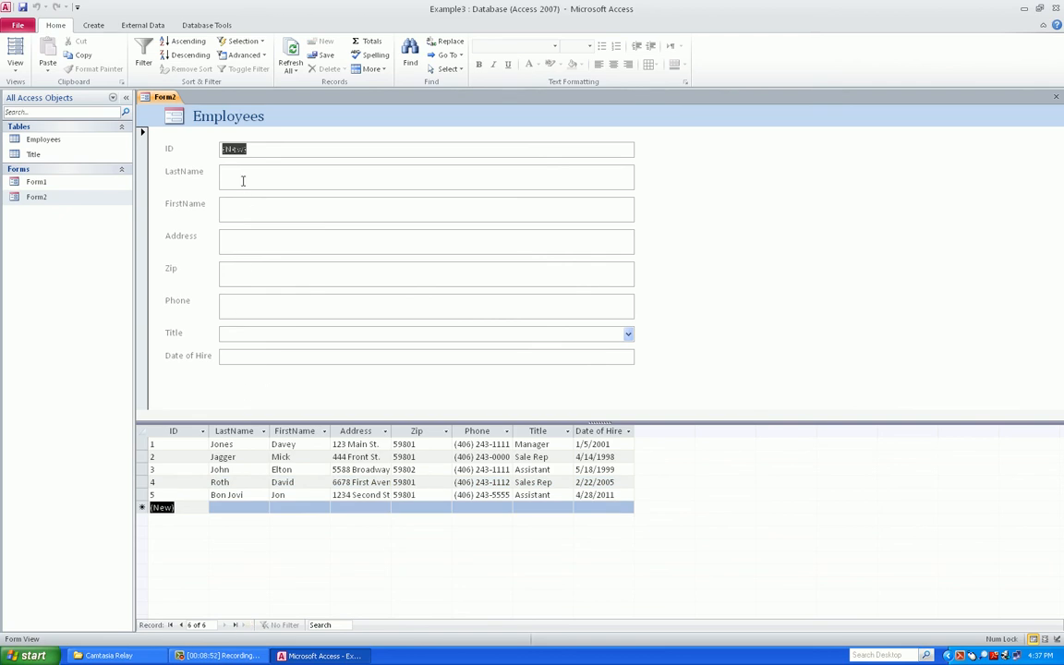
{"action": "right_click", "coordinate": [157, 98]}
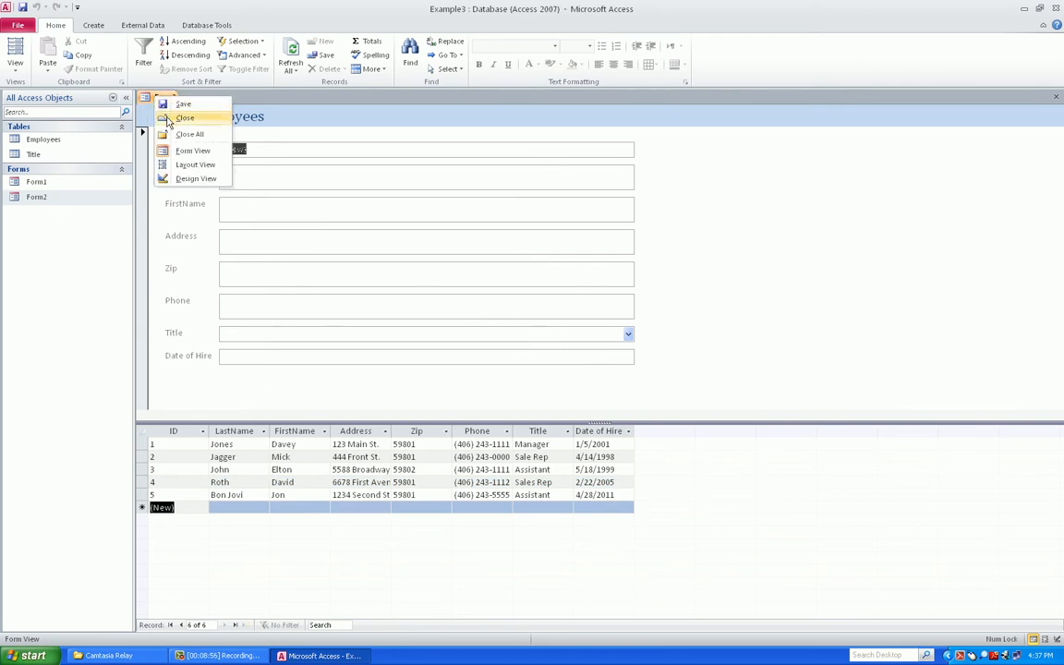
{"action": "left_click", "coordinate": [181, 119]}
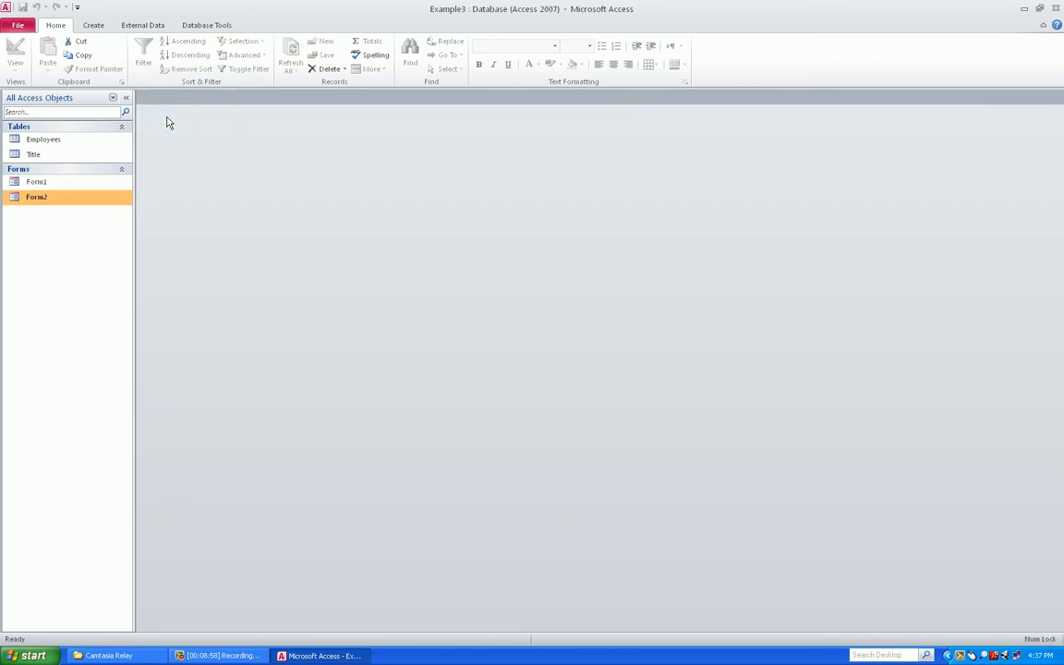
Select the Employees table and build a single-record Form from it
{"action": "left_click", "coordinate": [135, 27]}
{"action": "left_click", "coordinate": [97, 26]}
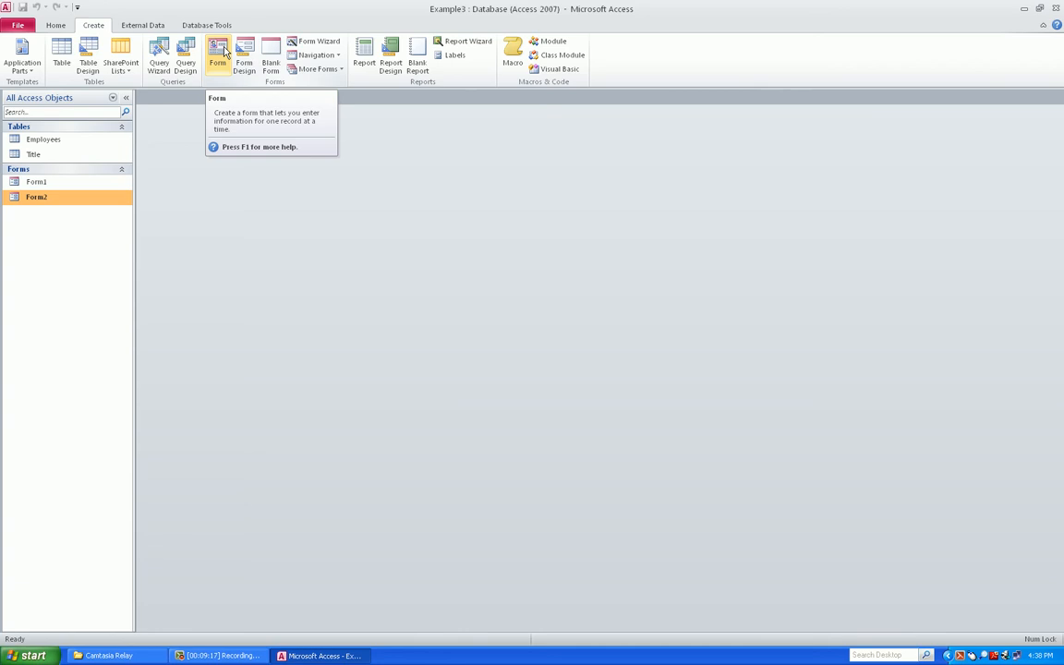
{"action": "left_click", "coordinate": [57, 139]}
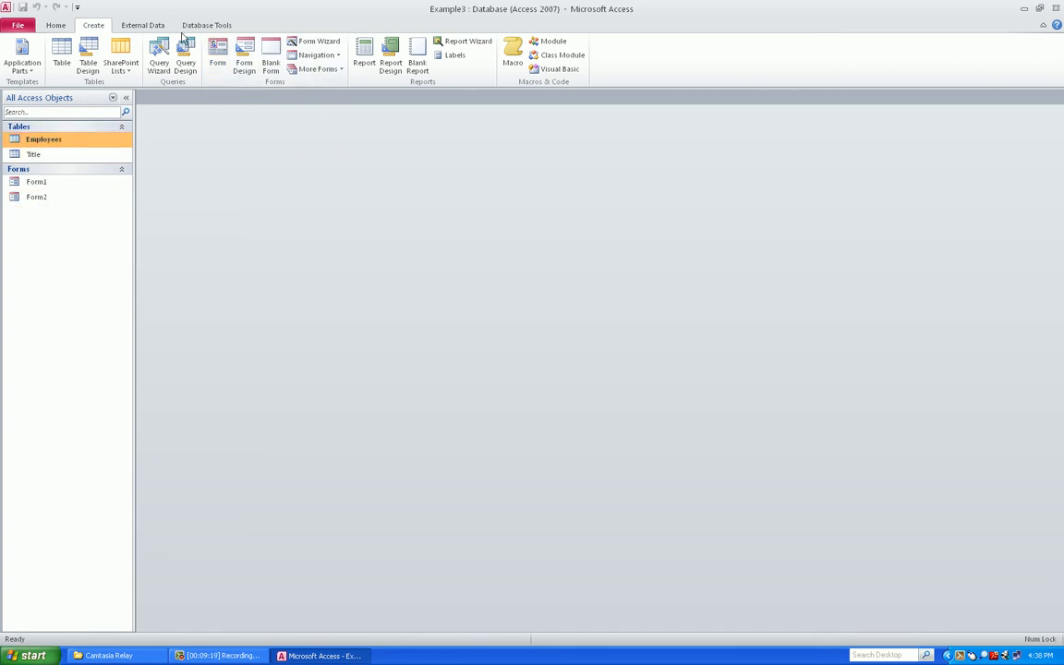
{"action": "left_click", "coordinate": [218, 54]}
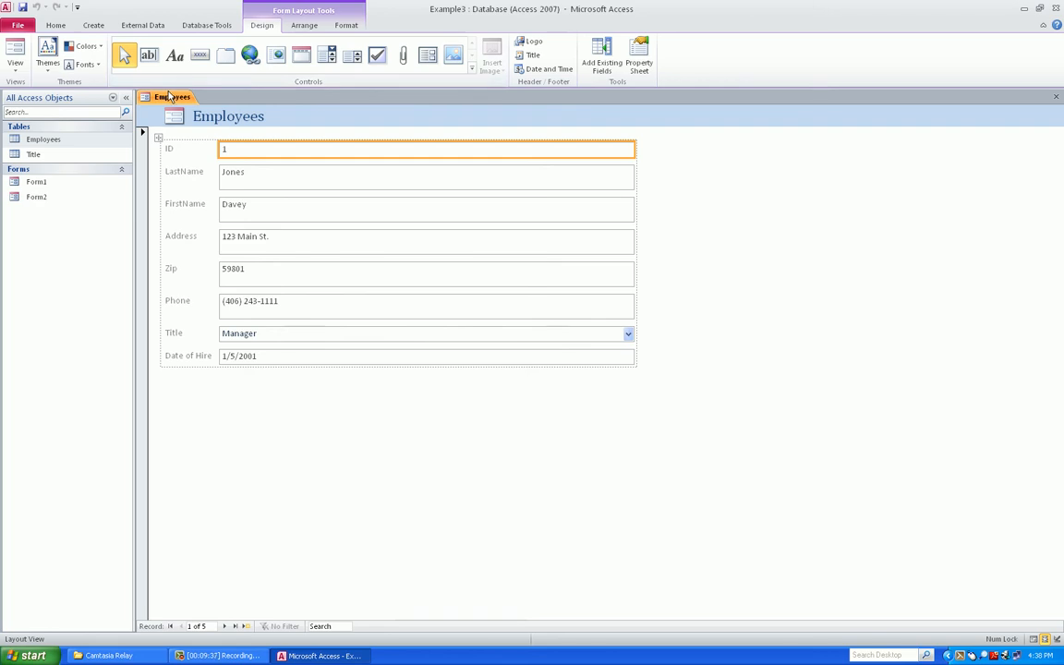
Save the new Employees form as Form3
{"action": "right_click", "coordinate": [170, 96]}
{"action": "left_click", "coordinate": [175, 100]}
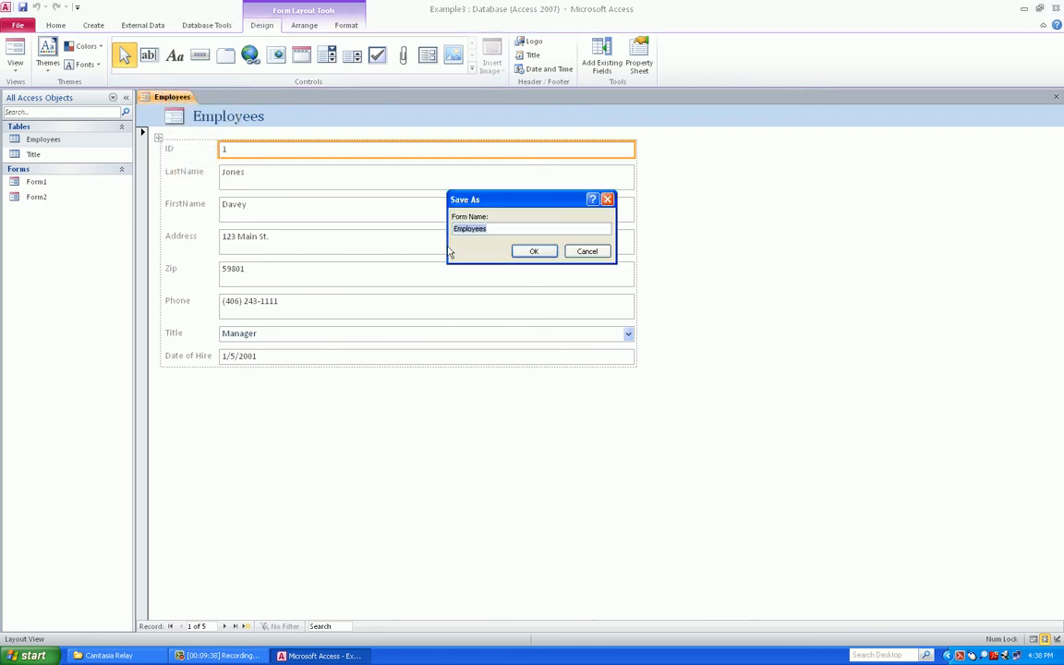
{"action": "type", "text": "Form3"}
{"action": "left_click", "coordinate": [536, 252]}
Close Form3 and reopen it from the Navigation Pane
{"action": "right_click", "coordinate": [163, 97]}
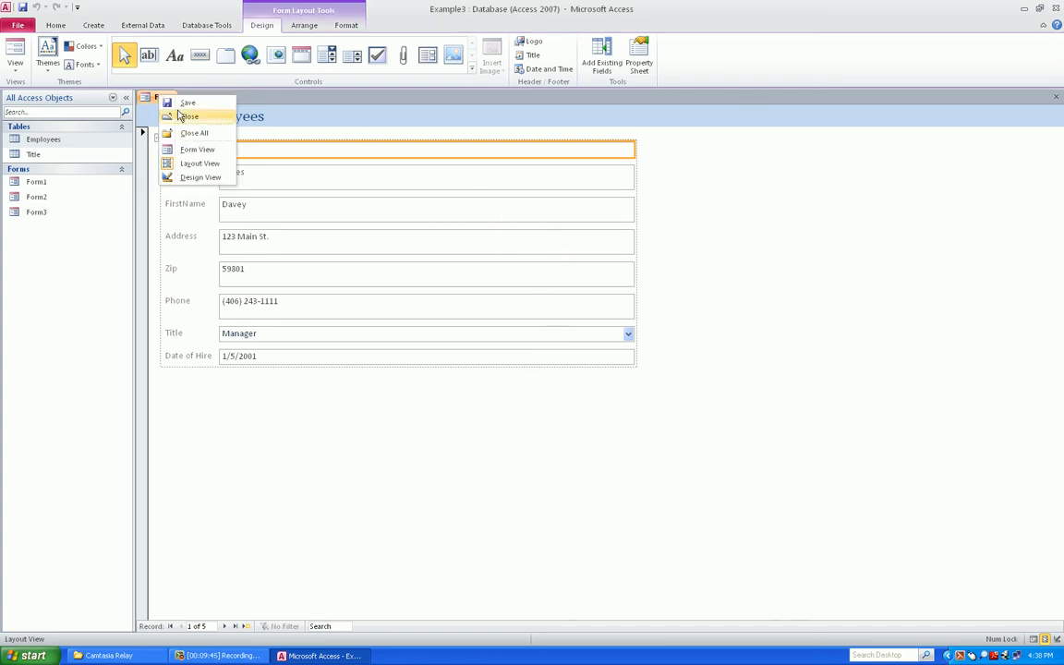
{"action": "left_click", "coordinate": [168, 117]}
{"action": "double_click", "coordinate": [35, 211]}
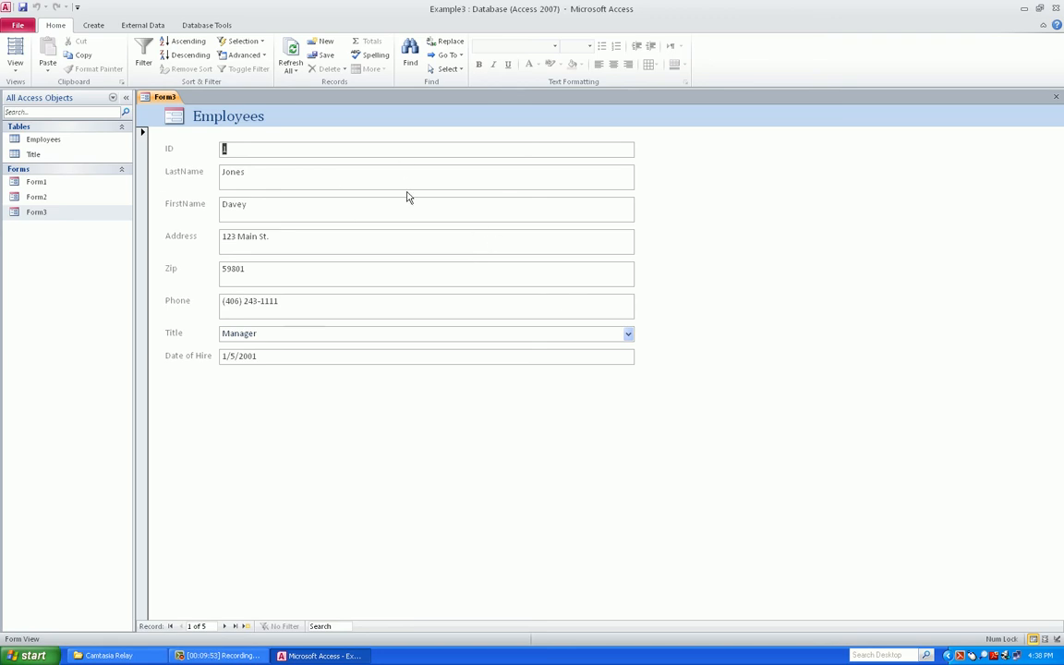
{"action": "left_click", "coordinate": [15, 61]}
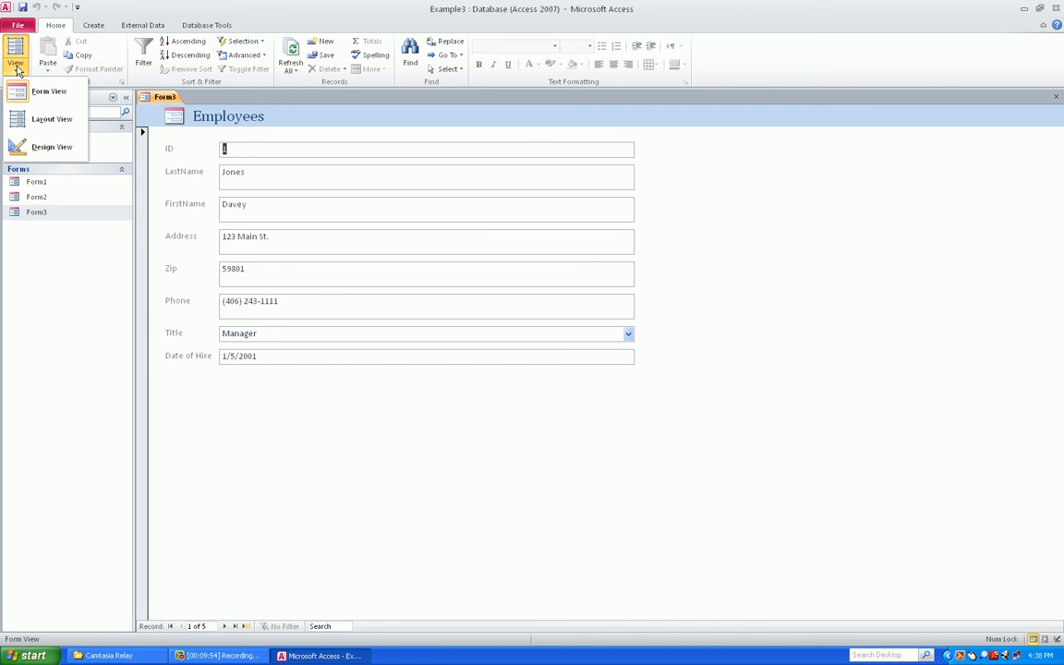
Put Form3 in Layout View and select the Date of Hire, Title and Phone controls
{"action": "left_click", "coordinate": [37, 119]}
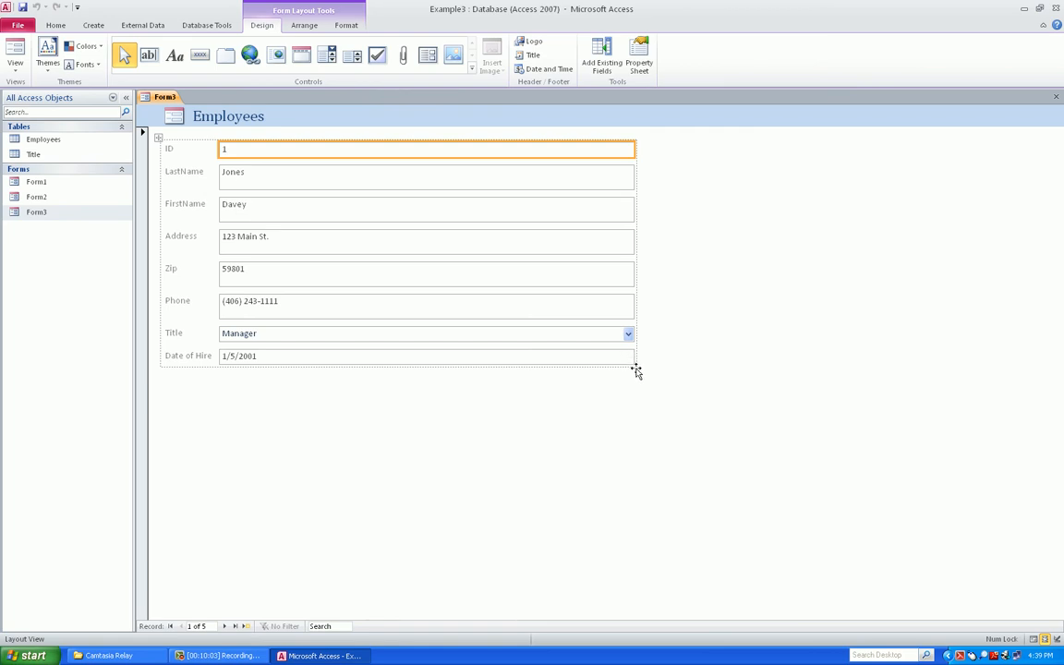
{"action": "left_click", "coordinate": [237, 361]}
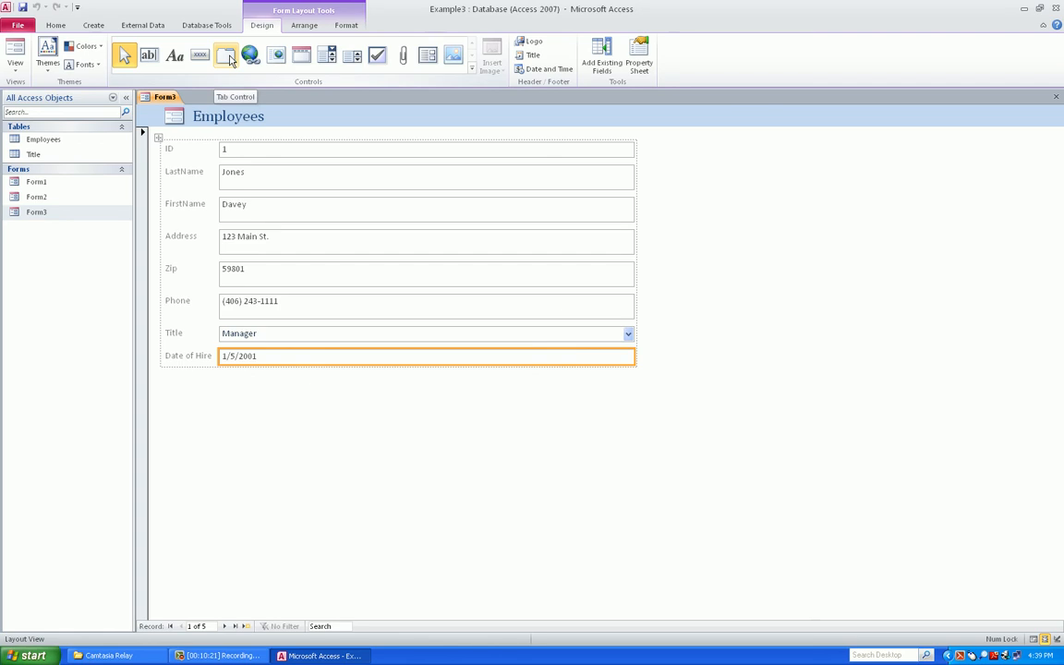
{"action": "left_click", "coordinate": [332, 58]}
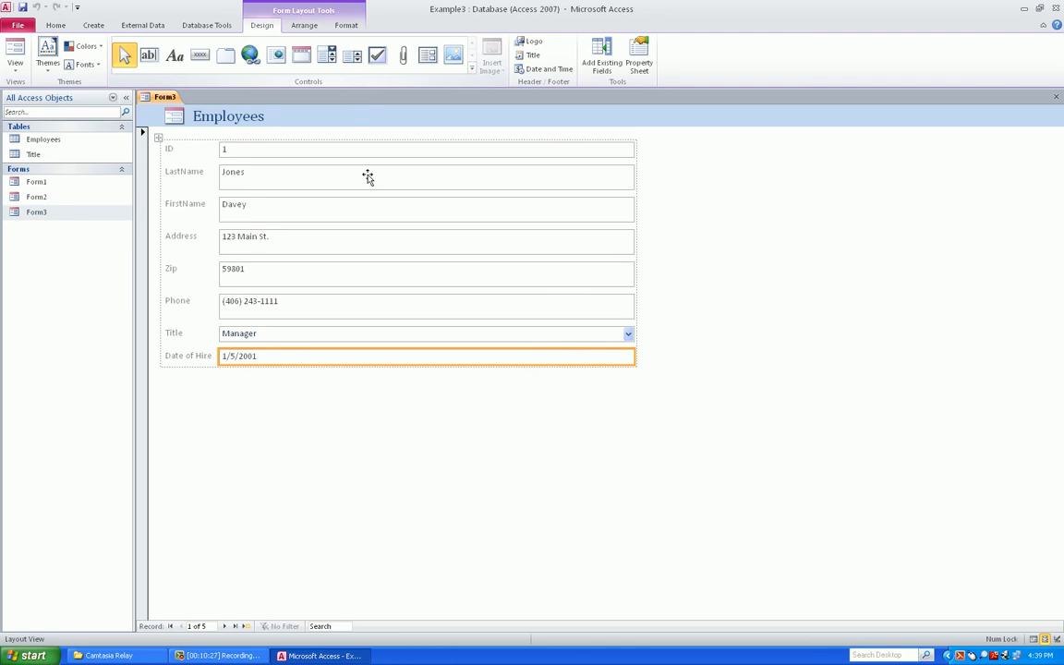
{"action": "left_click", "coordinate": [441, 338]}
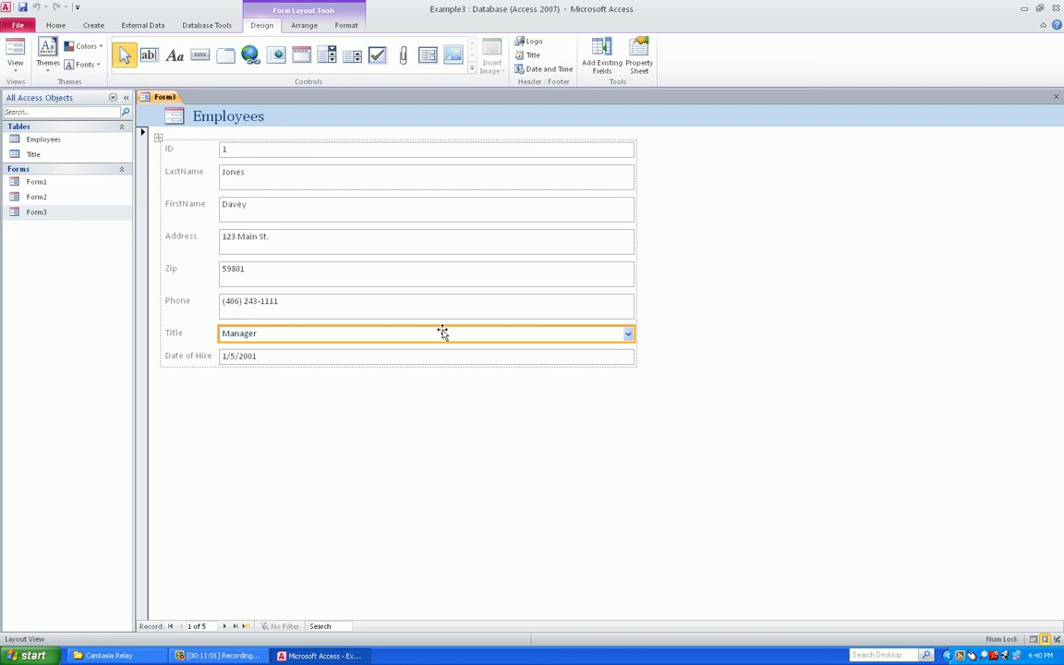
{"action": "left_click", "coordinate": [371, 309]}
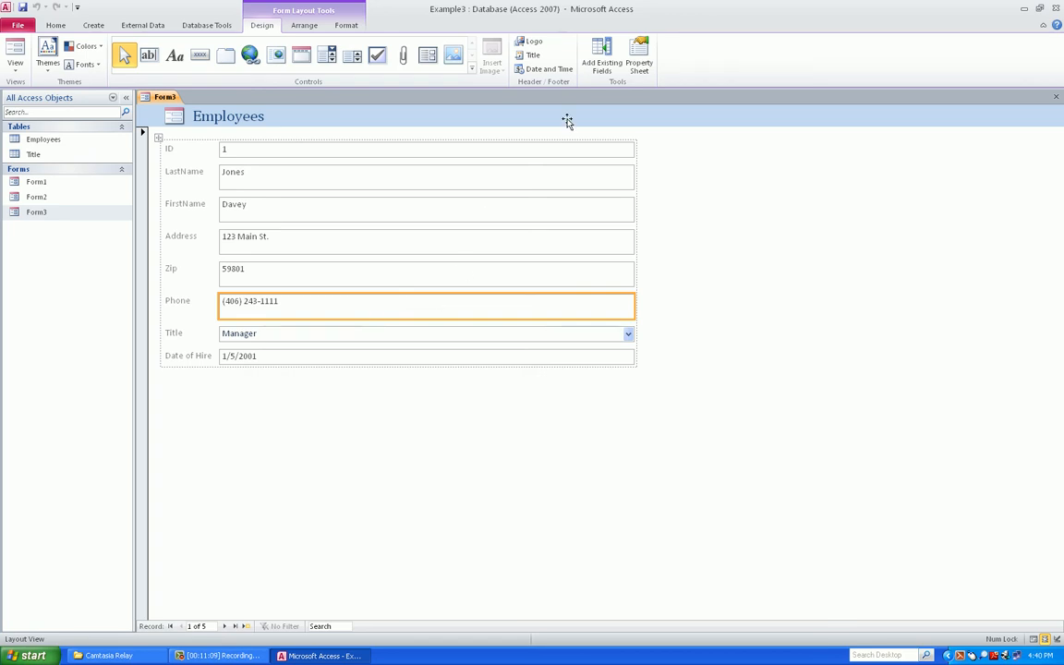
Open the property sheet for the Phone text box and browse its All and Data properties
{"action": "left_click", "coordinate": [641, 53]}
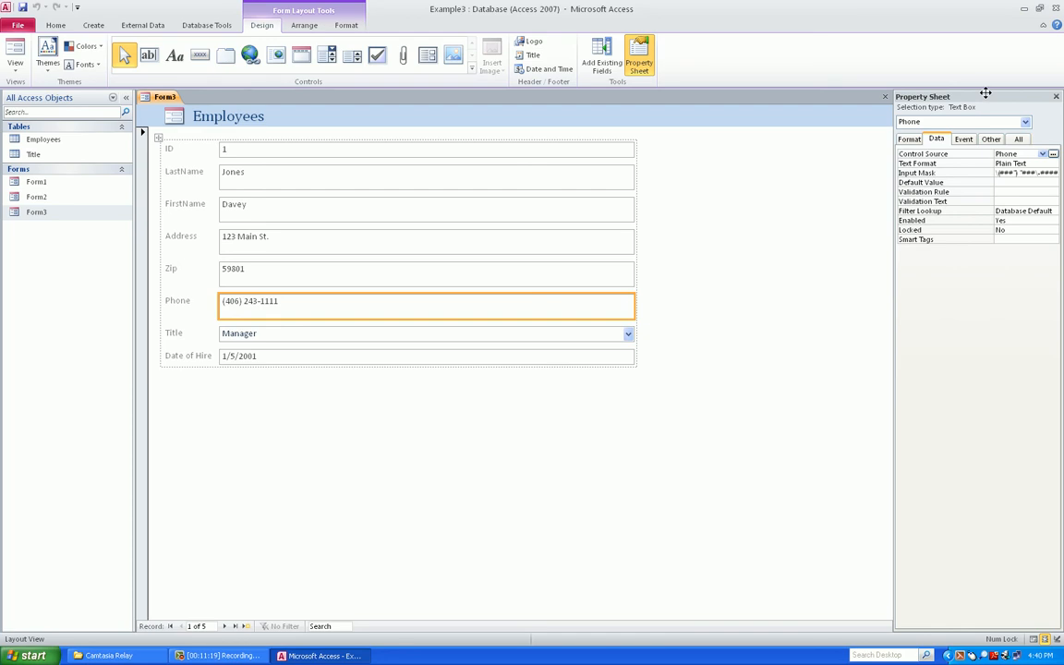
{"action": "left_click", "coordinate": [1020, 138]}
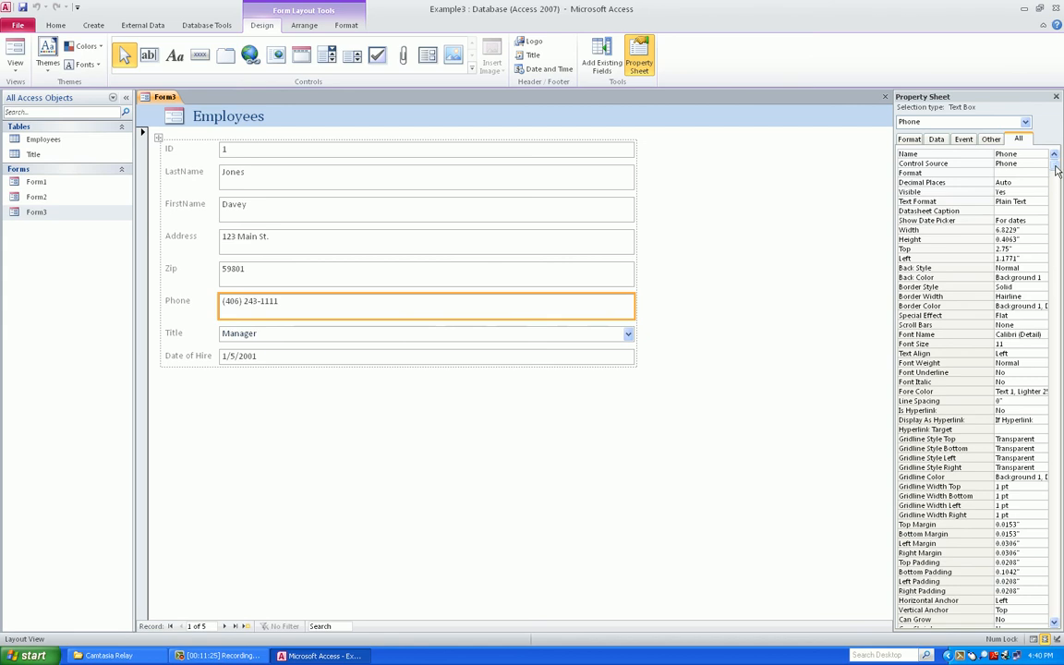
{"action": "mouse_move", "coordinate": [1054, 159]}
{"action": "left_mouse_down"}
{"action": "mouse_move", "coordinate": [1061, 613]}
{"action": "mouse_move", "coordinate": [1061, 163]}
{"action": "mouse_move", "coordinate": [1061, 613]}
{"action": "mouse_move", "coordinate": [1060, 173]}
{"action": "left_mouse_up"}
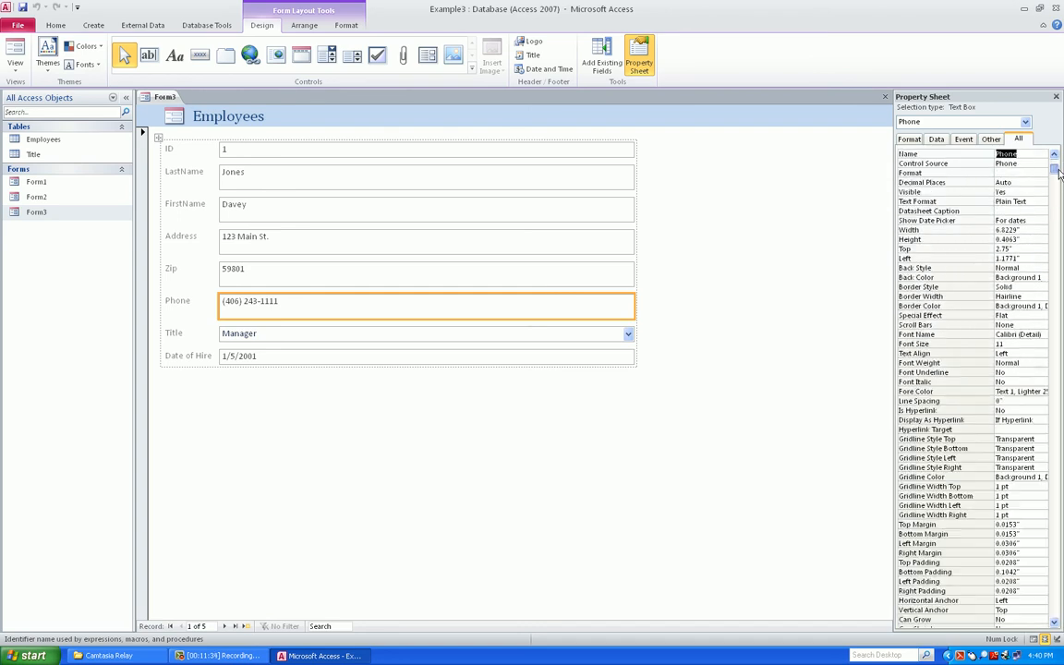
{"action": "left_click", "coordinate": [939, 141]}
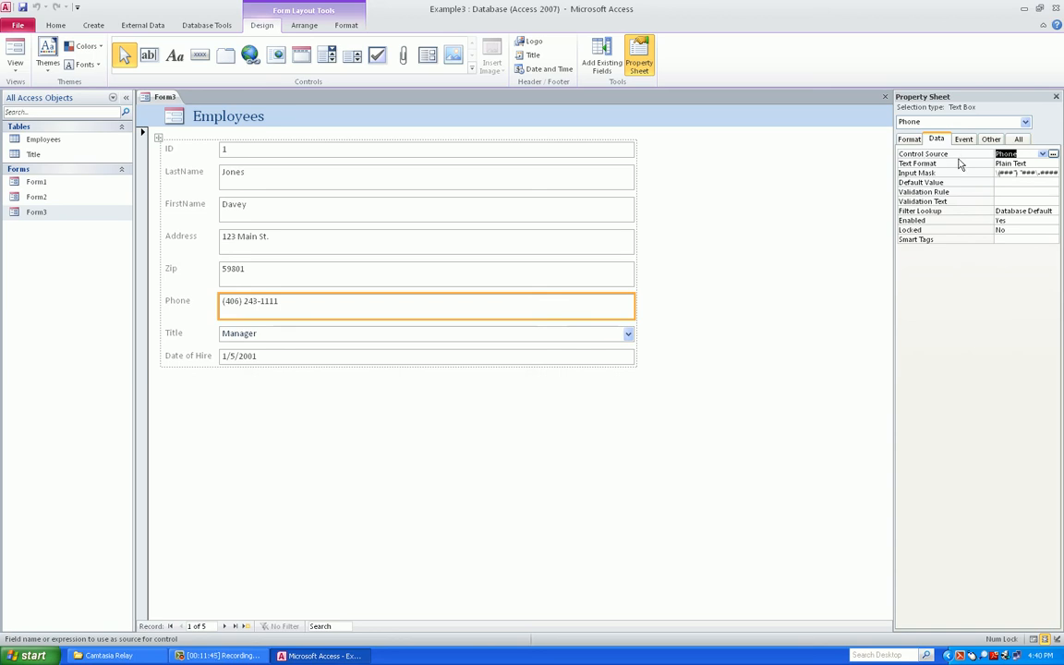
Open and cancel Phone's control source Expression Builder and field list, then select the ID text box
{"action": "left_click", "coordinate": [1053, 154]}
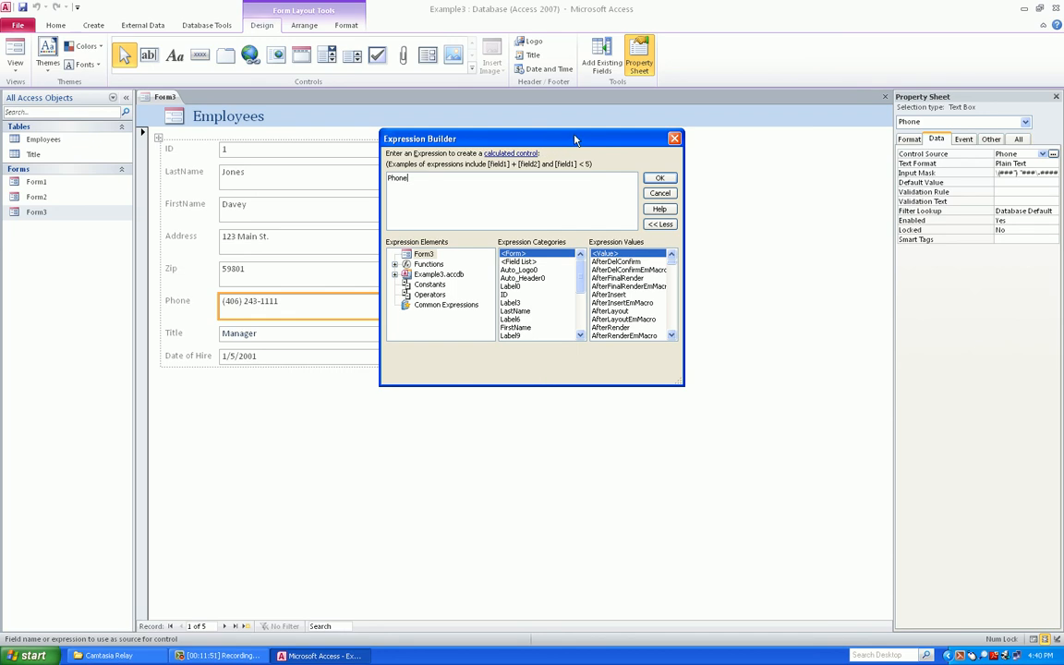
{"action": "left_click", "coordinate": [652, 194]}
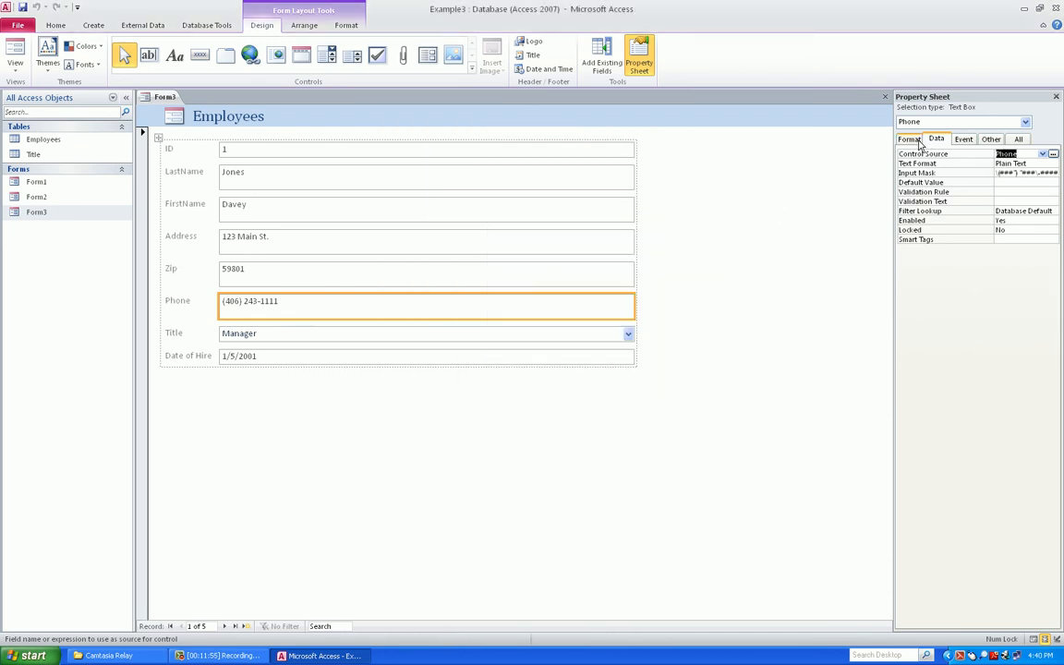
{"action": "left_click", "coordinate": [1043, 154]}
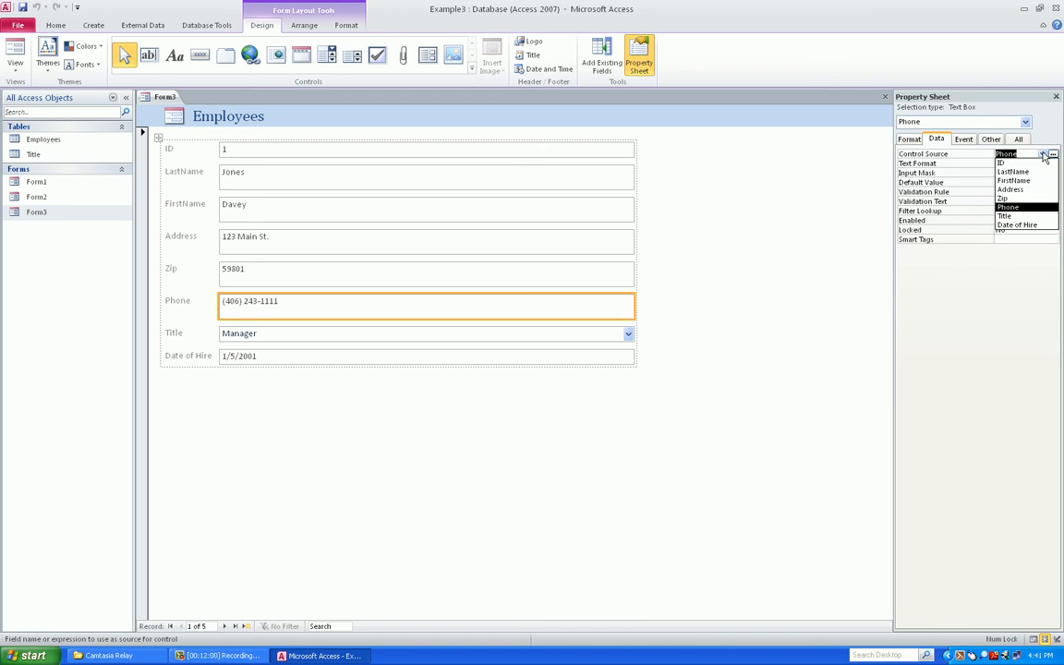
{"action": "left_click", "coordinate": [1044, 156]}
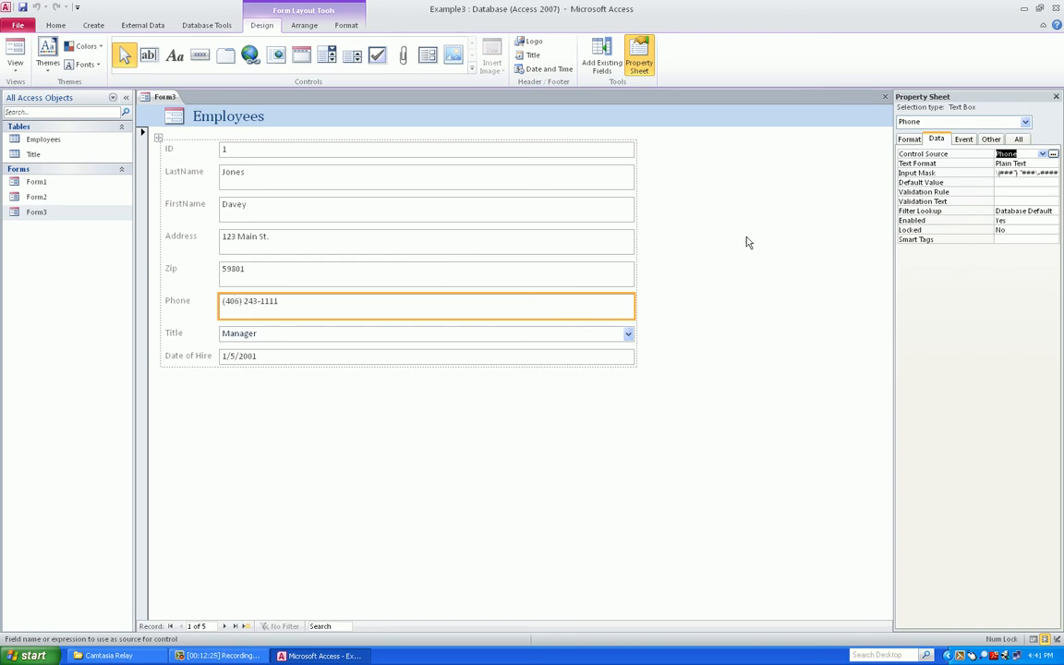
{"action": "left_click", "coordinate": [236, 150]}
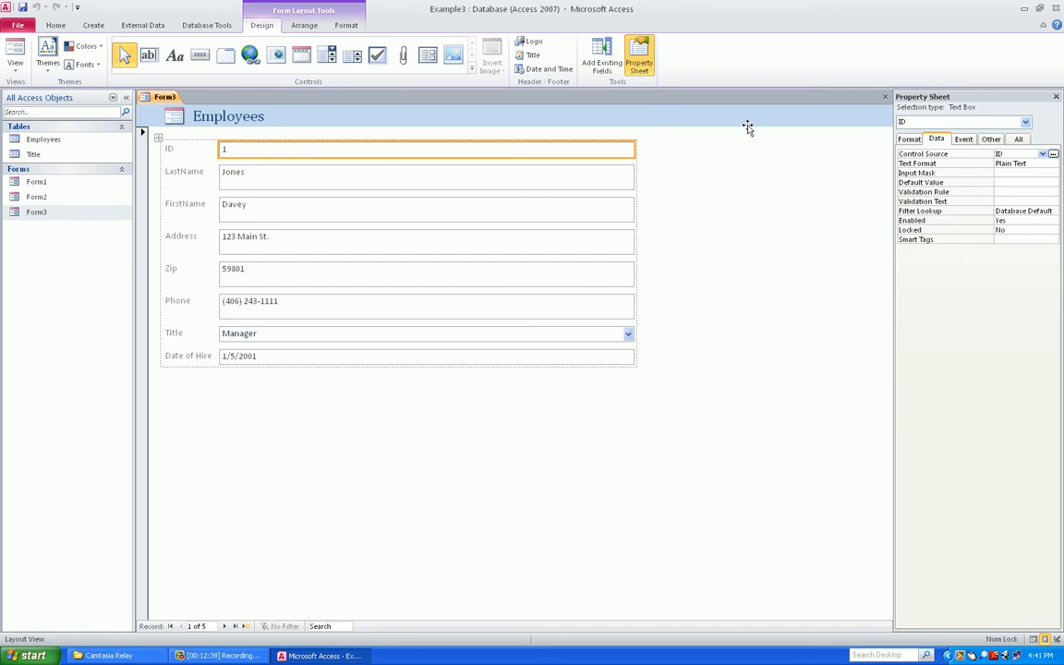
Set the ID text box's Enabled property to No and view Form3 in Form view
{"action": "left_click", "coordinate": [1018, 139]}
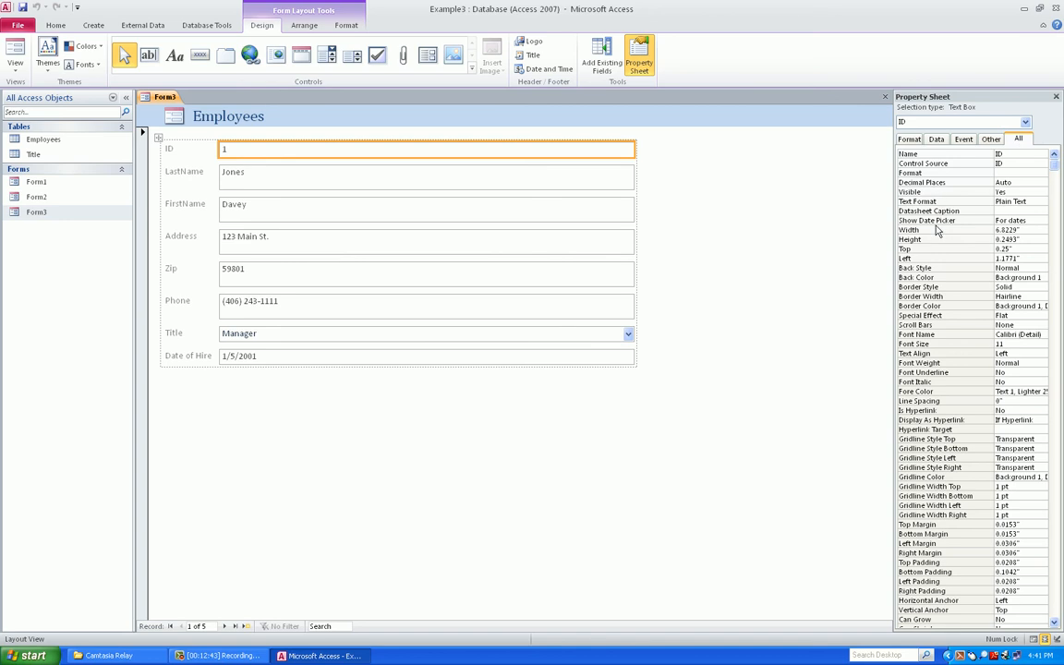
{"action": "scroll", "coordinate": [941, 239], "scroll_direction": "down", "scroll_amount": 13}
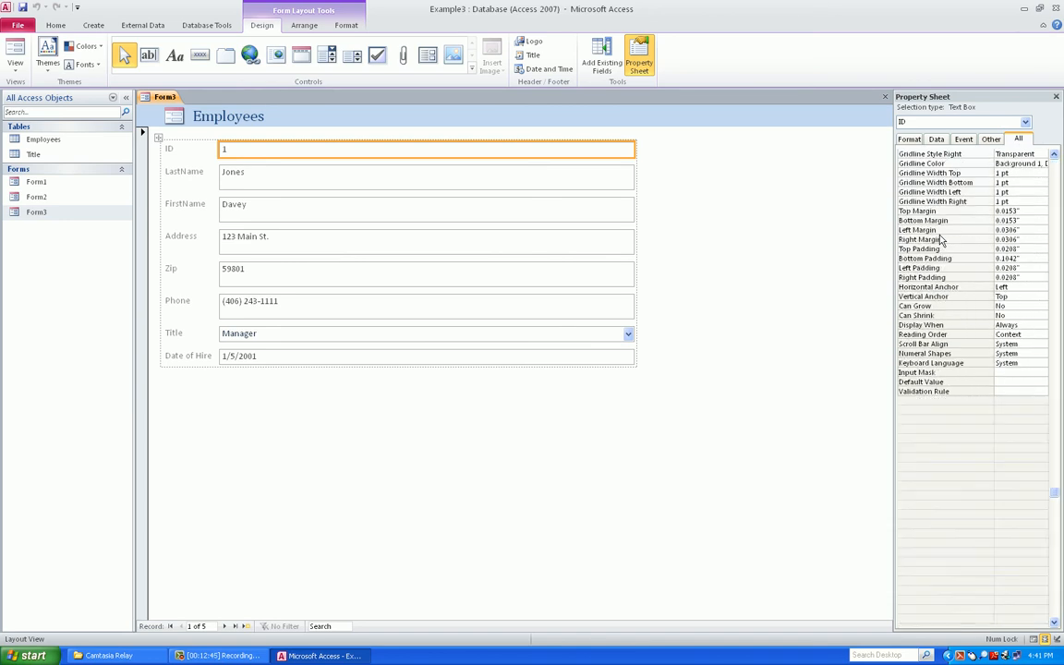
{"action": "scroll", "coordinate": [941, 239], "scroll_direction": "down", "scroll_amount": 2}
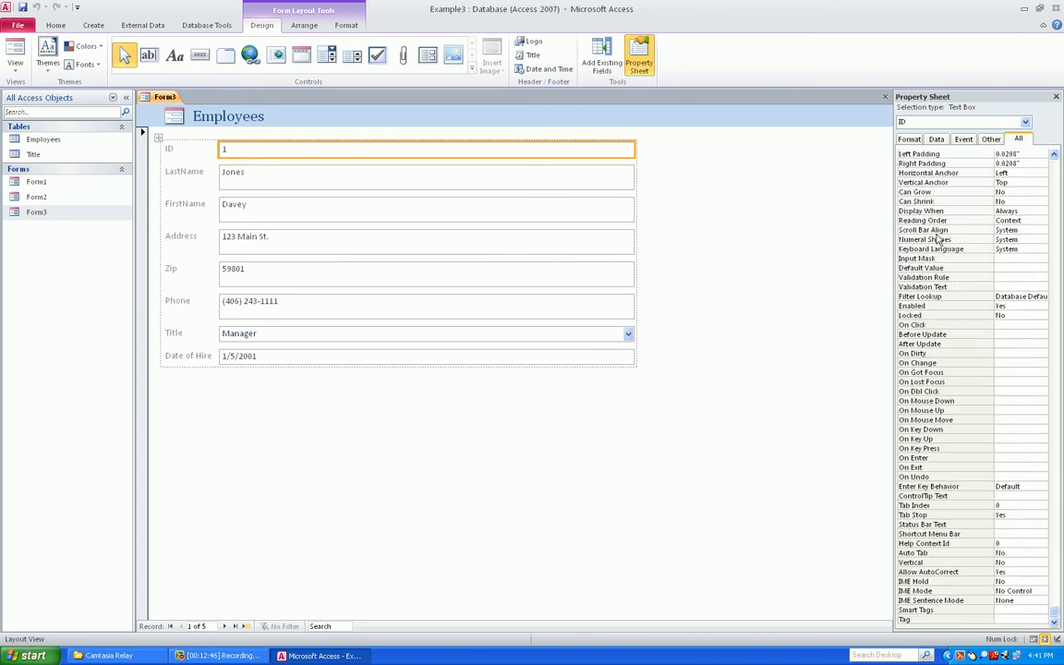
{"action": "left_click", "coordinate": [1000, 306]}
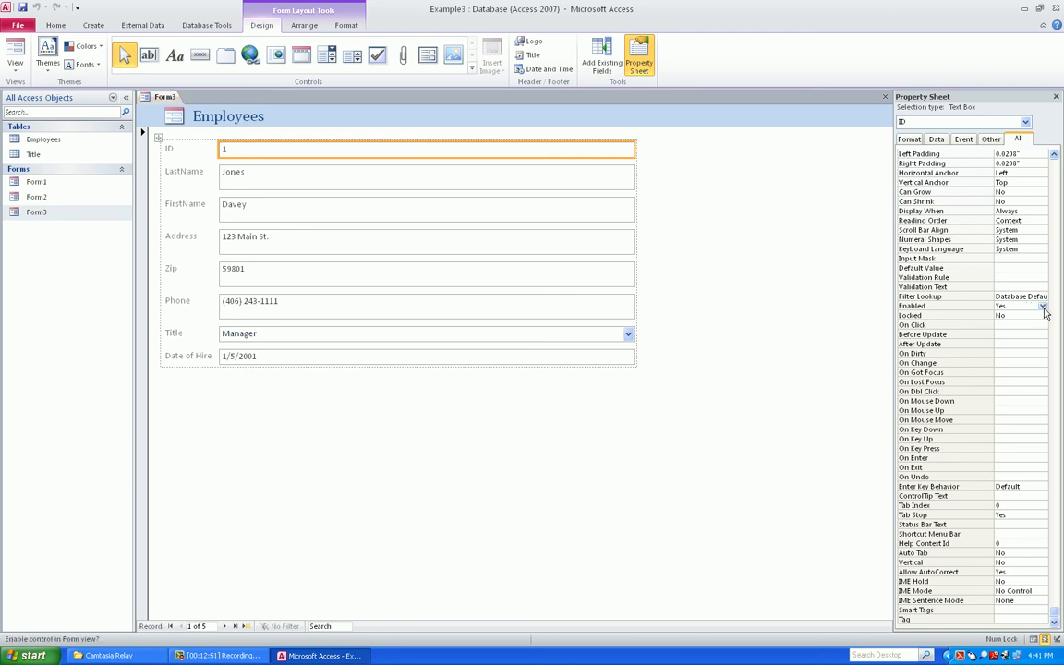
{"action": "left_click", "coordinate": [1042, 307]}
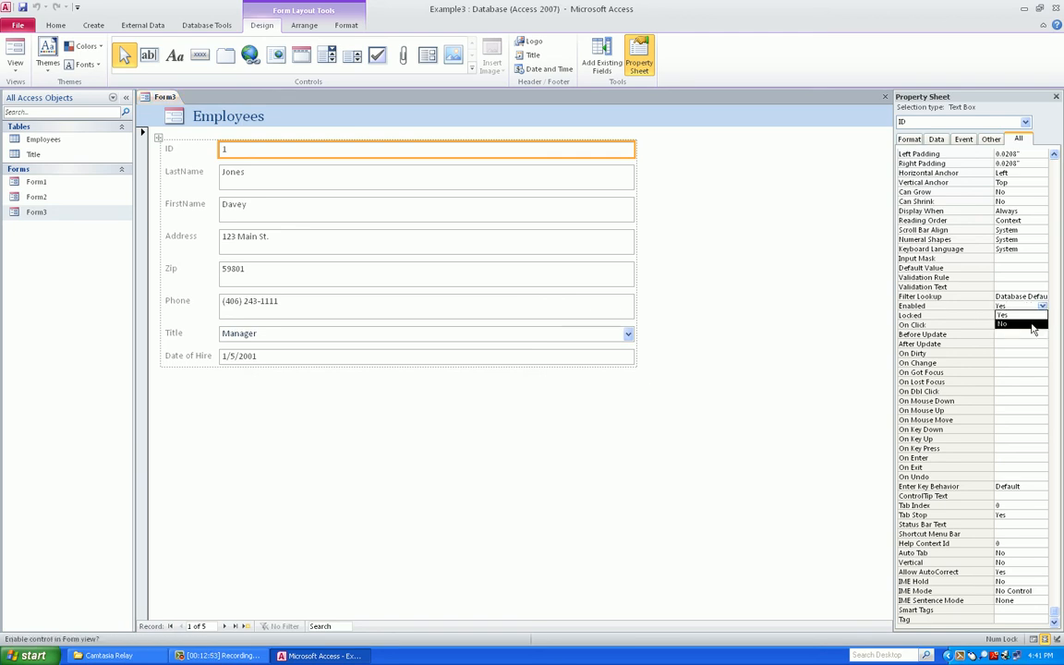
{"action": "left_click", "coordinate": [1033, 327]}
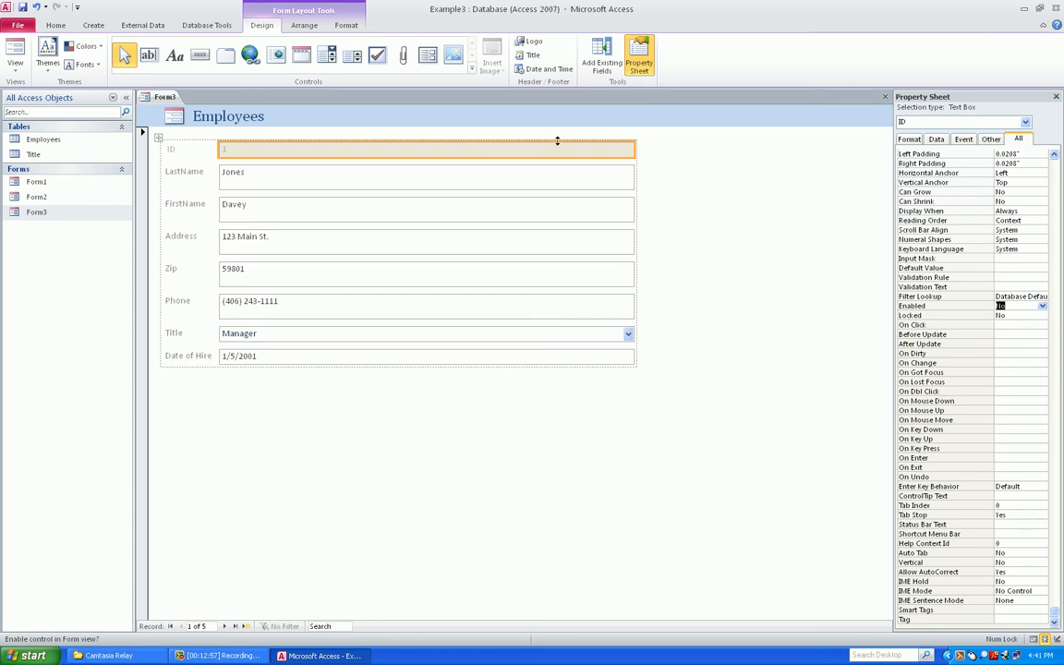
{"action": "left_click", "coordinate": [13, 51]}
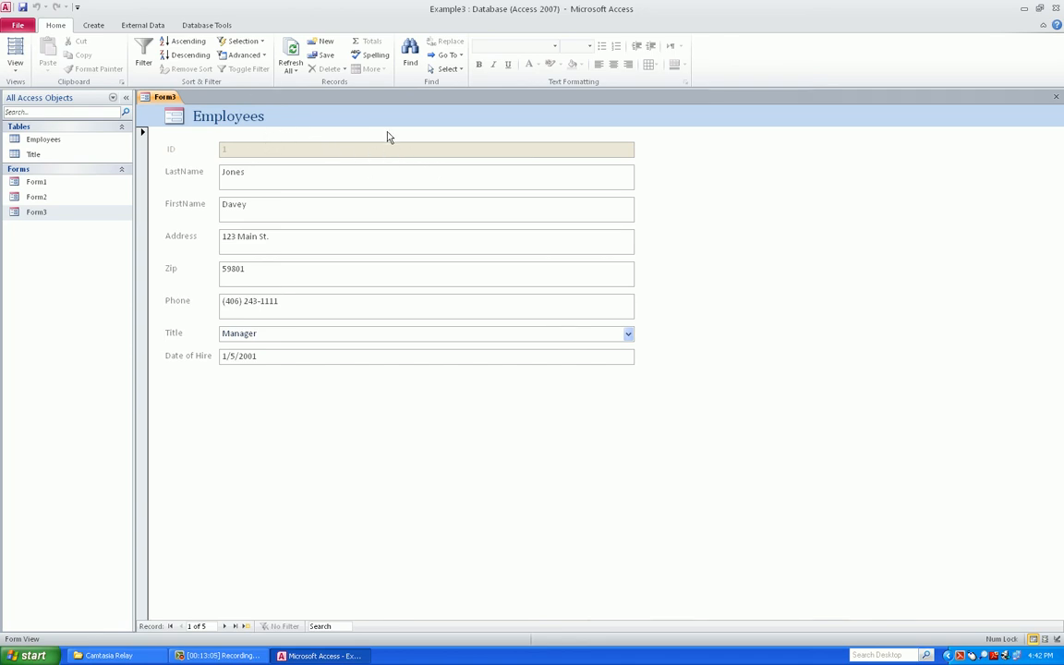
Tab through the Employees fields onto record 2, then return Form3 to Layout View
{"action": "left_click", "coordinate": [427, 175]}
{"action": "key", "text": "Tab"}
{"action": "key", "text": "Tab"}
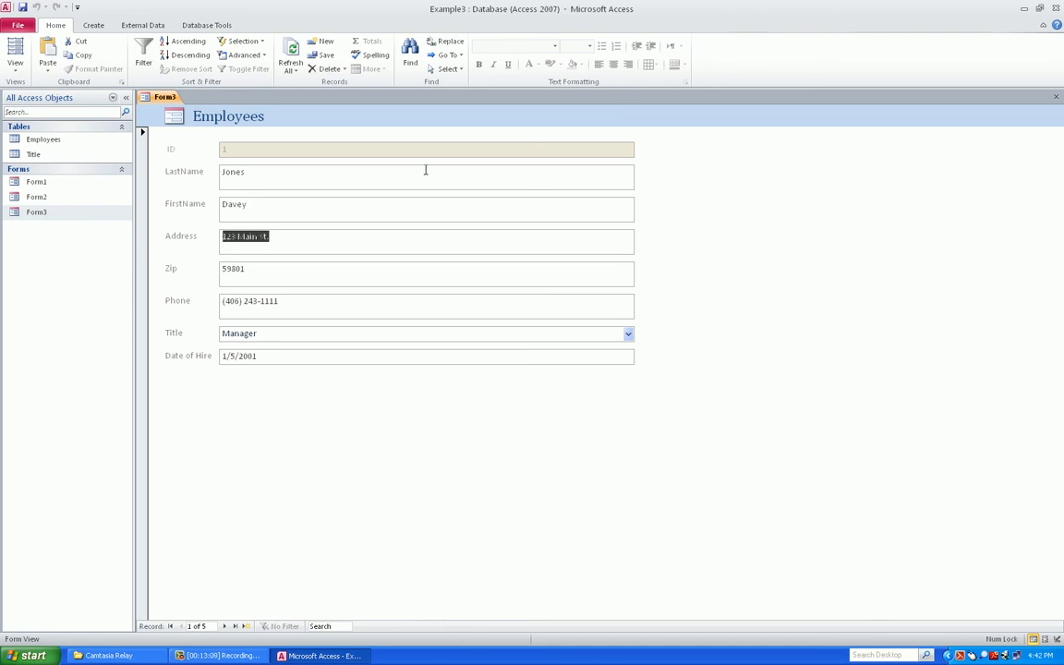
{"action": "key", "text": "shift+Tab"}
{"action": "key", "text": "shift+Tab"}
{"action": "key", "text": "shift+Tab"}
{"action": "key", "text": "shift+Tab"}
{"action": "key", "text": "shift+Tab"}
{"action": "key", "text": "shift+Tab"}
{"action": "key", "text": "shift+Tab"}
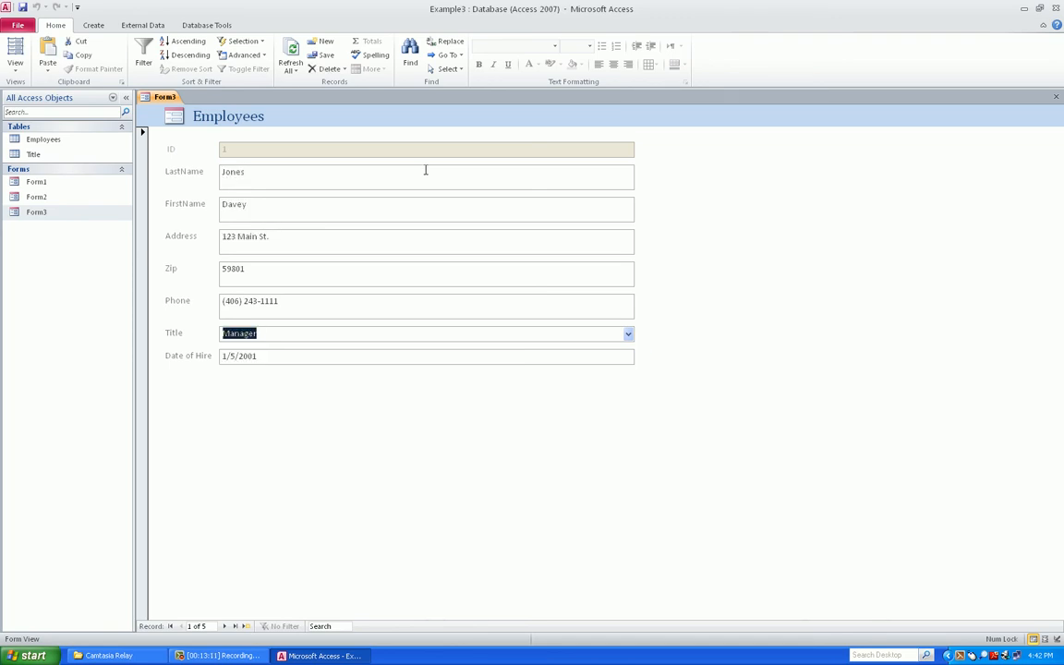
{"action": "key", "text": "shift+Tab"}
{"action": "key", "text": "shift+Tab"}
{"action": "key", "text": "shift+Tab"}
{"action": "key", "text": "shift+Tab"}
{"action": "key", "text": "shift+Tab"}
{"action": "key", "text": "shift+Tab"}
{"action": "key", "text": "shift+Tab"}
{"action": "key", "text": "shift+Tab"}
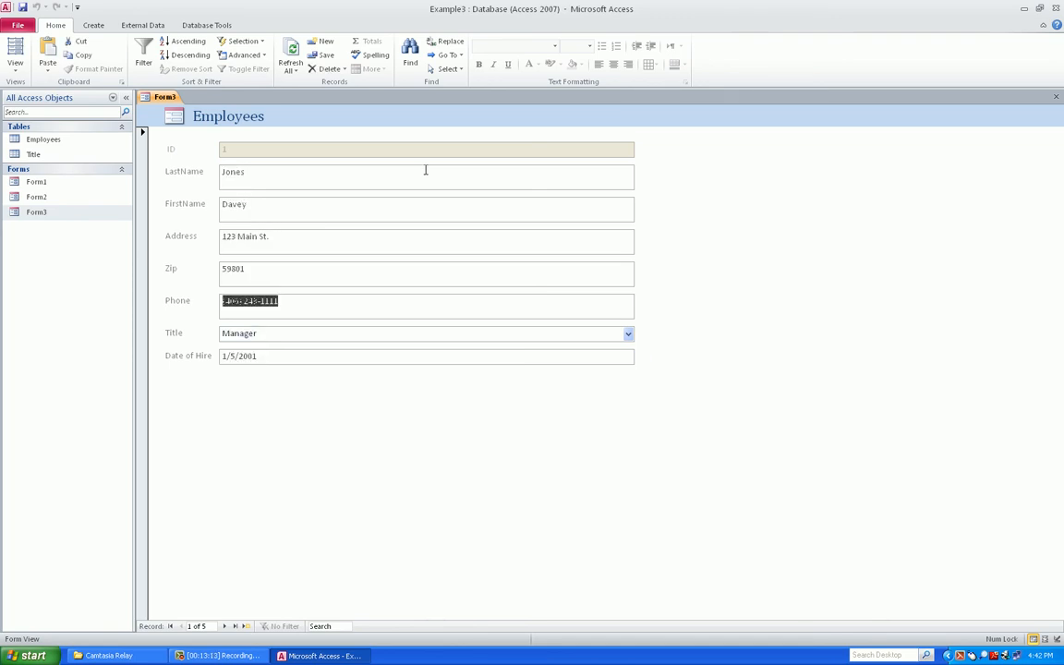
{"action": "key", "text": "shift+Tab"}
{"action": "key", "text": "shift+Tab"}
{"action": "key", "text": "shift+Tab"}
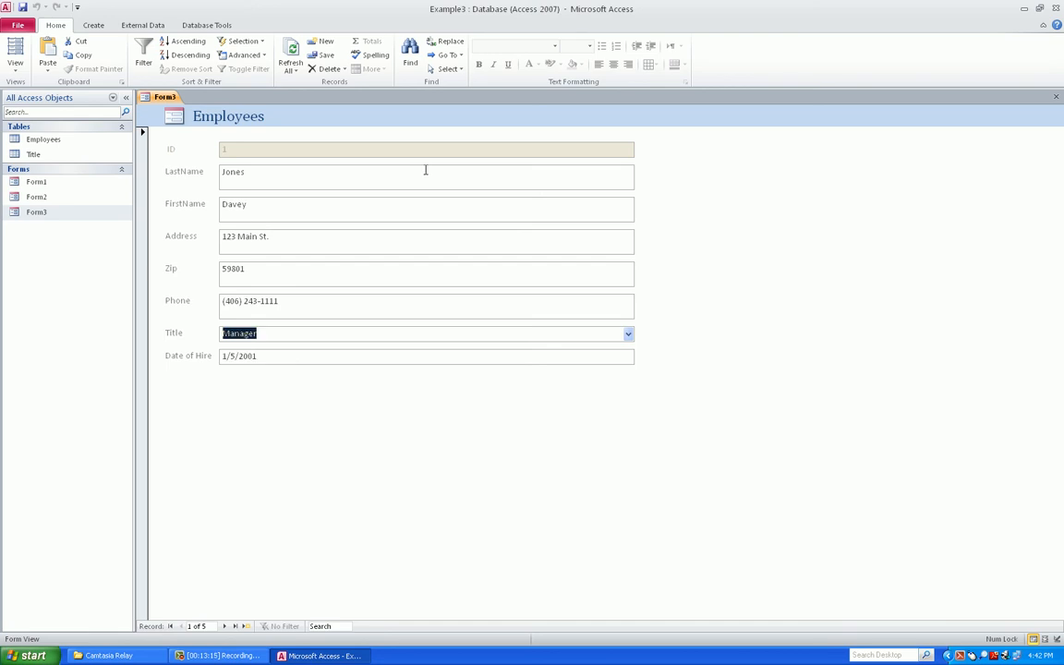
{"action": "key", "text": "shift+Tab"}
{"action": "key", "text": "shift+Tab"}
{"action": "key", "text": "shift+Tab"}
{"action": "key", "text": "Tab"}
{"action": "key", "text": "Tab"}
{"action": "key", "text": "Tab"}
{"action": "key", "text": "Tab"}
{"action": "key", "text": "Tab"}
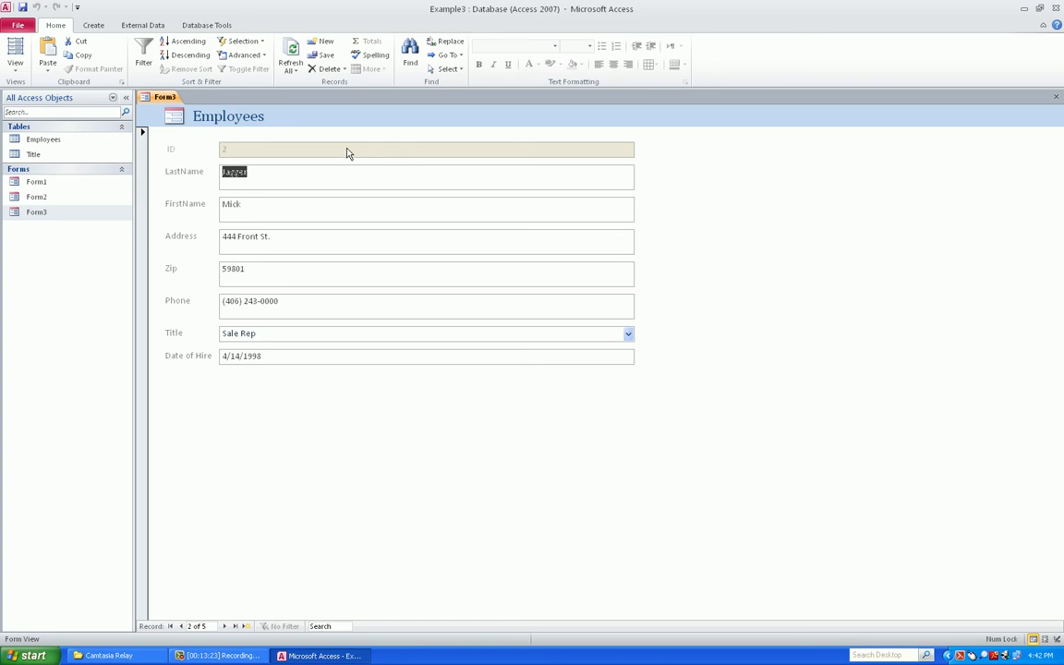
{"action": "left_click", "coordinate": [16, 48]}
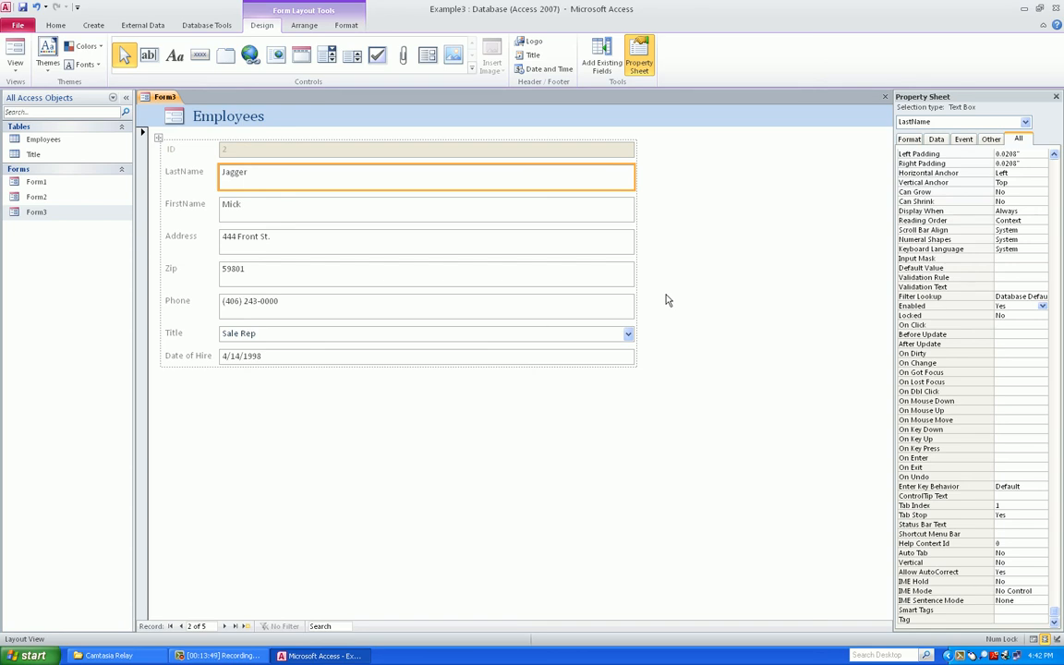
Close the Property Sheet pane so it stays hidden
{"action": "left_click", "coordinate": [640, 56]}
{"action": "left_click", "coordinate": [645, 53]}
{"action": "left_click", "coordinate": [646, 53]}
{"action": "left_click", "coordinate": [646, 52]}
{"action": "left_click", "coordinate": [645, 53]}
{"action": "left_click", "coordinate": [646, 53]}
{"action": "left_click", "coordinate": [646, 53]}
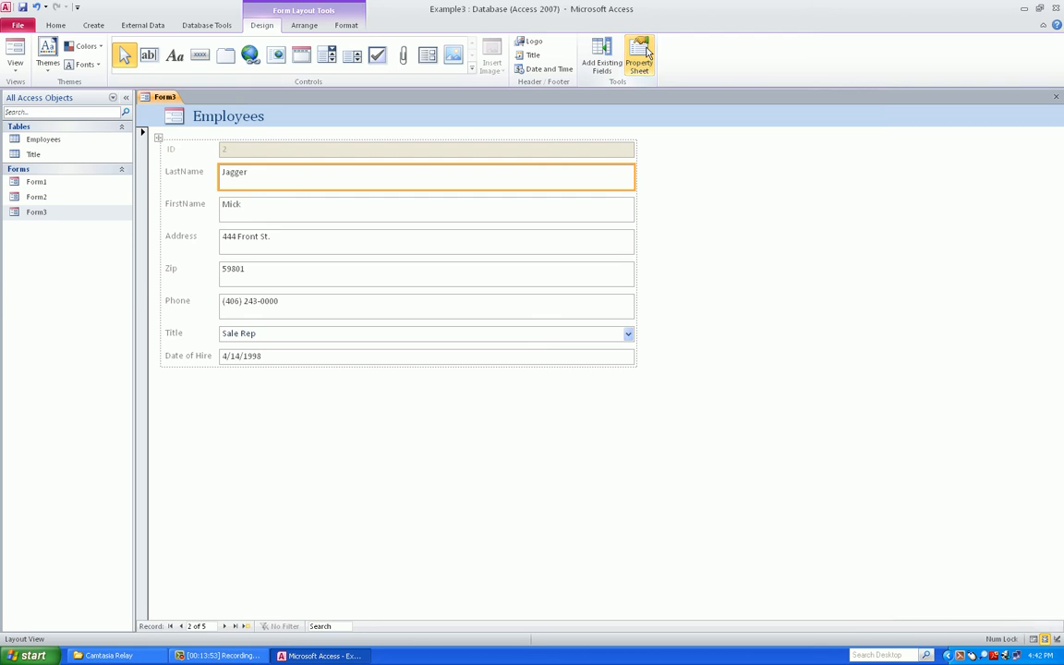
Place a new text box below Date of Hire and show its Text26 label's properties
{"action": "left_click", "coordinate": [149, 56]}
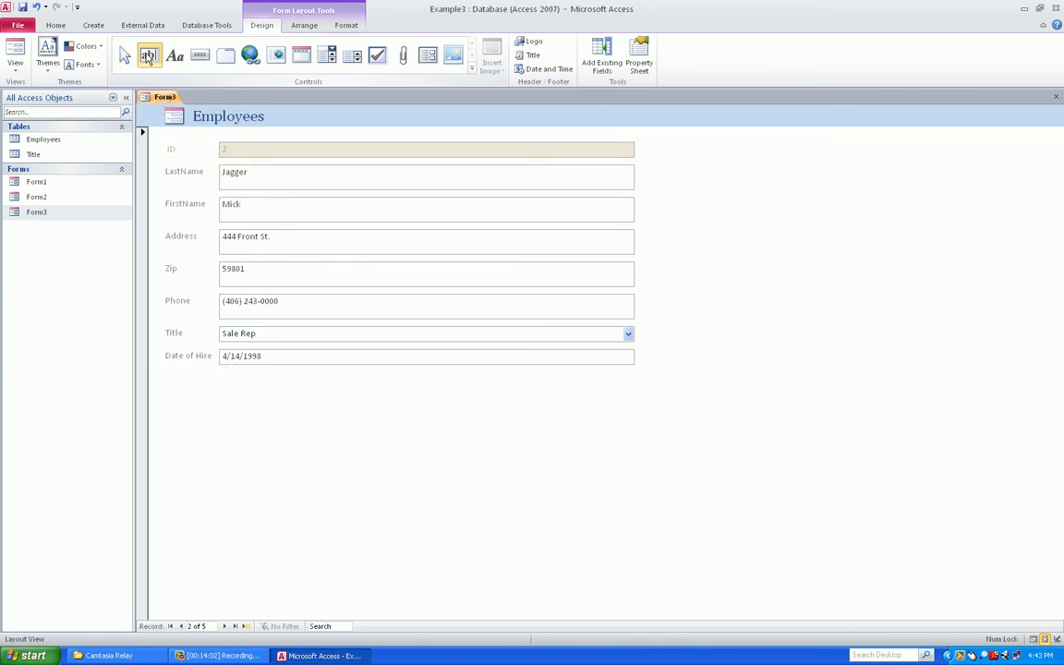
{"action": "left_click", "coordinate": [198, 404]}
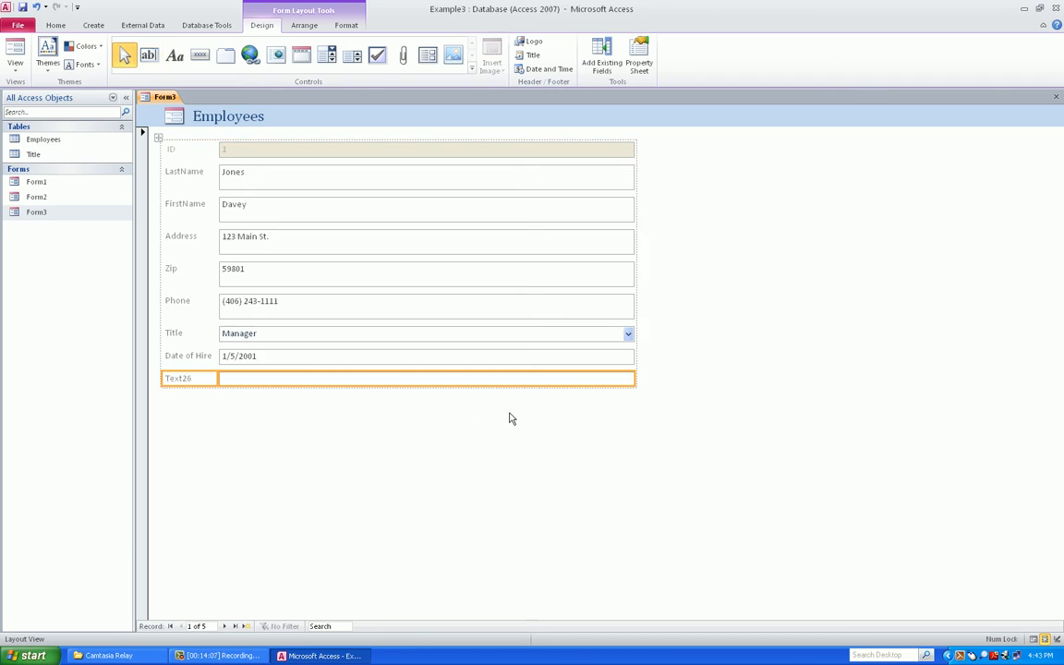
{"action": "left_click", "coordinate": [189, 379]}
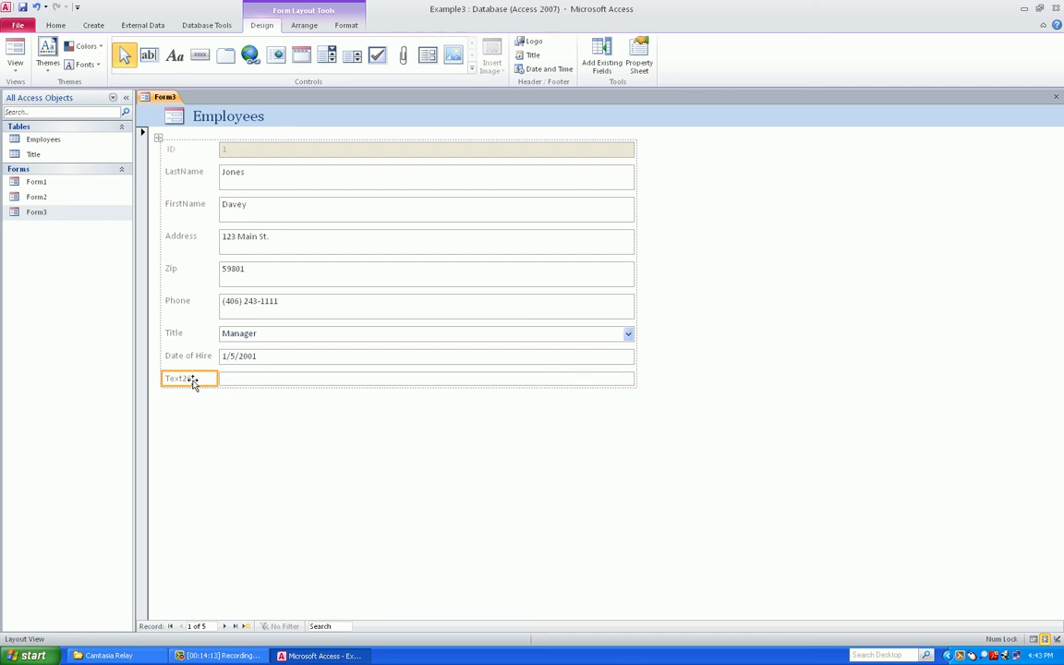
{"action": "left_click", "coordinate": [640, 57]}
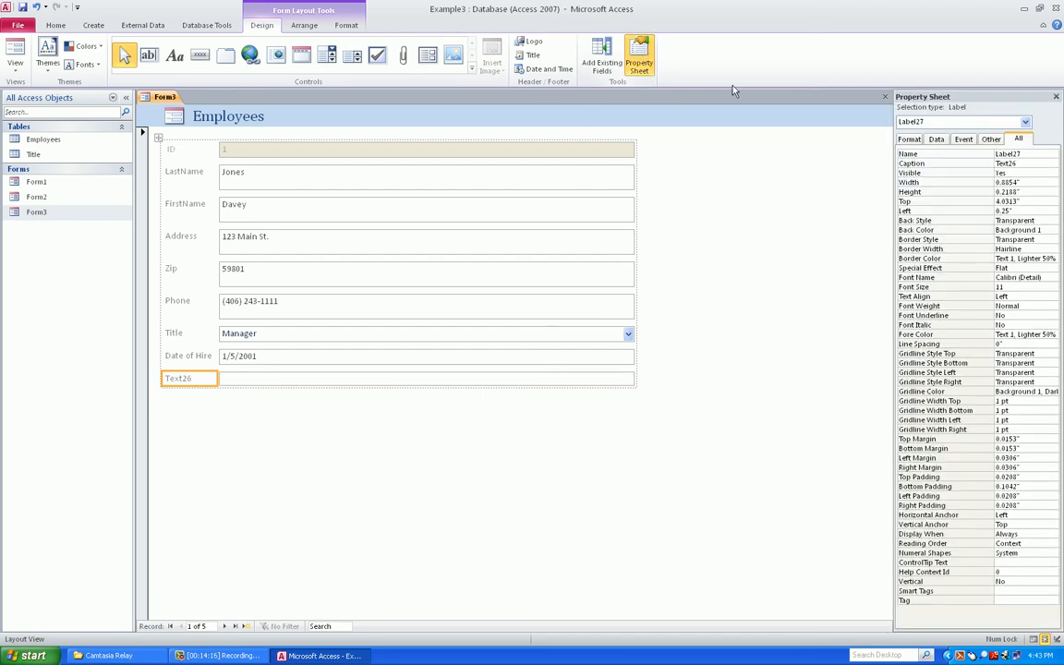
Replace the label's Text26 caption with 'Years of Service' in the property sheet and on the form
{"action": "left_click", "coordinate": [1027, 154]}
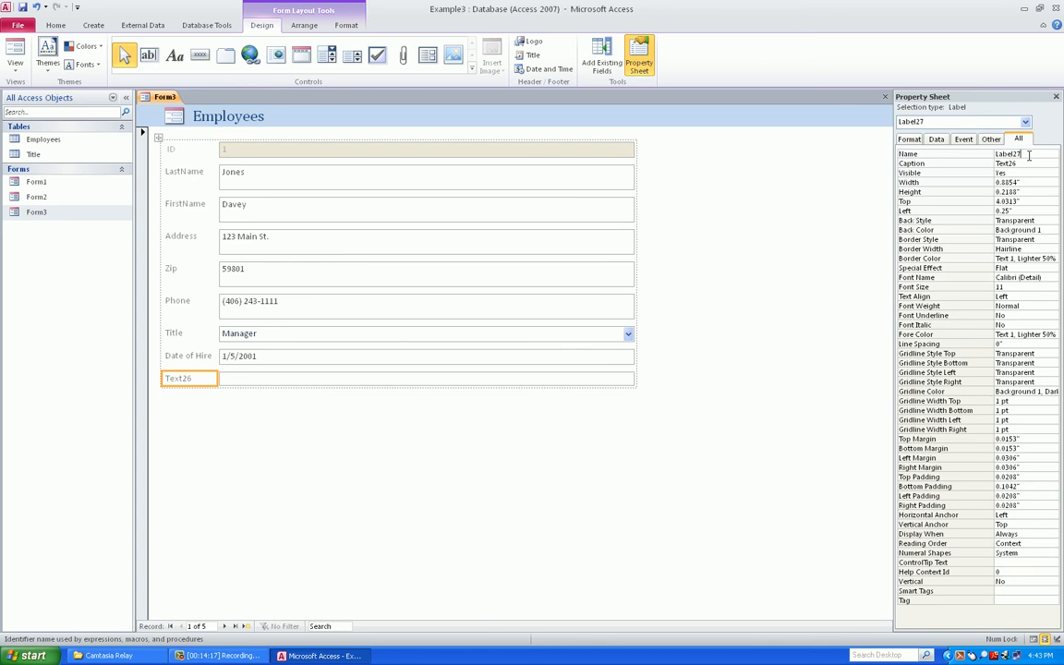
{"action": "left_click", "coordinate": [981, 166]}
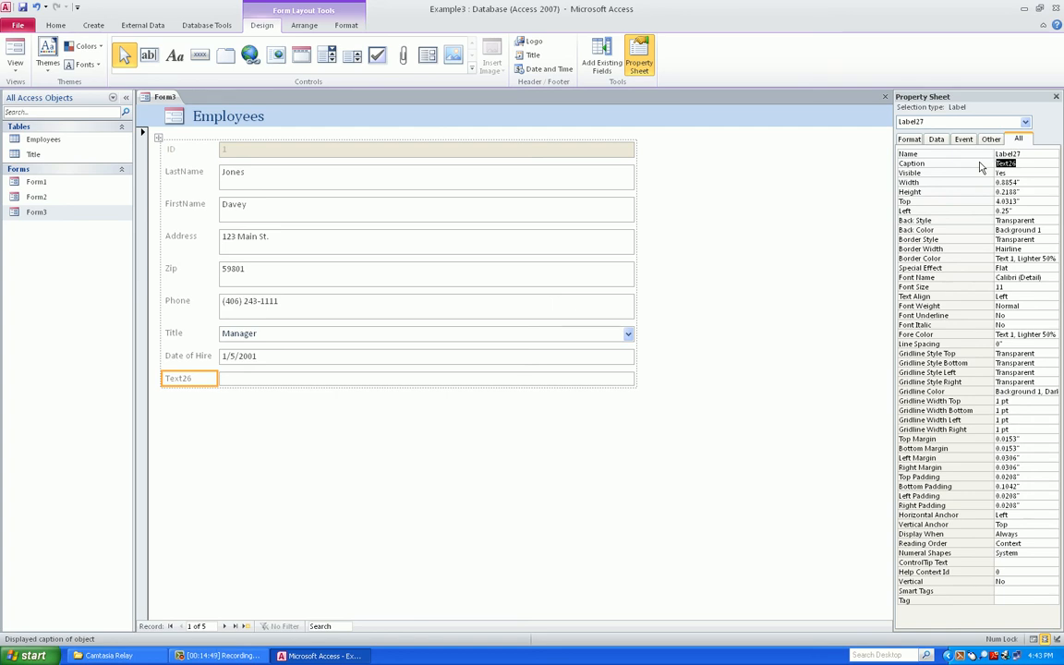
{"action": "type", "text": "Years of Service"}
{"action": "left_click", "coordinate": [376, 381]}
{"action": "left_click", "coordinate": [199, 381]}
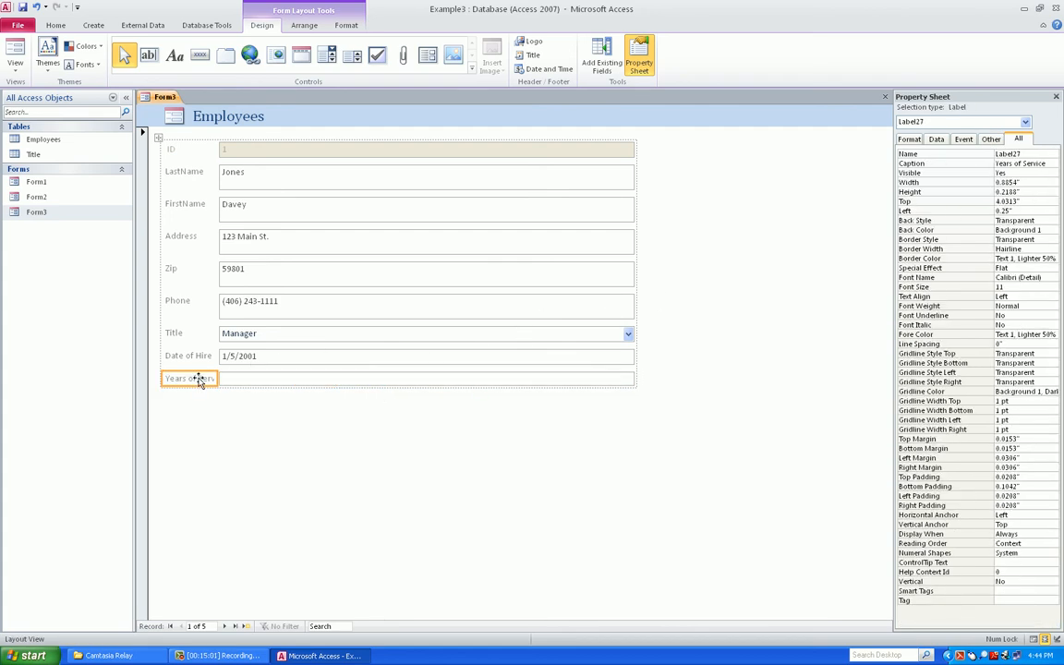
{"action": "double_click", "coordinate": [198, 379]}
{"action": "key", "text": "BackSpace"}
{"action": "key", "text": "BackSpace"}
{"action": "key", "text": "BackSpace"}
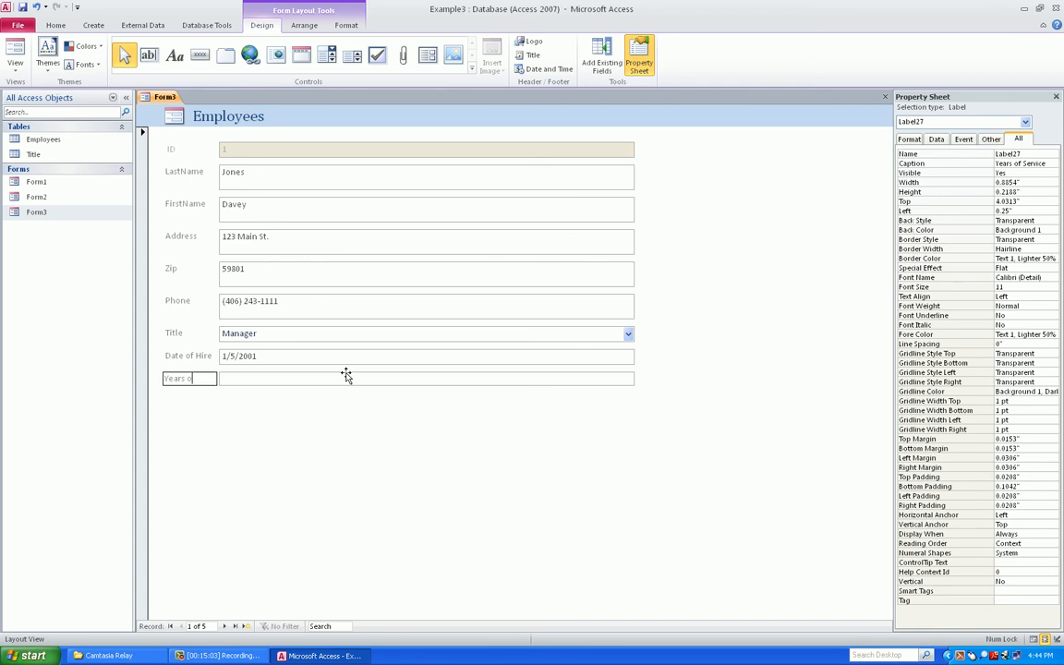
{"action": "key", "text": "BackSpace"}
{"action": "key", "text": "BackSpace"}
{"action": "key", "text": "BackSpace"}
{"action": "key", "text": "BackSpace"}
{"action": "key", "text": "BackSpace"}
{"action": "key", "text": "BackSpace"}
{"action": "key", "text": "BackSpace"}
{"action": "type", "text": "Years of Service"}
Drag the Years of Service label's right edge wider, then select its text box
{"action": "left_click", "coordinate": [360, 333]}
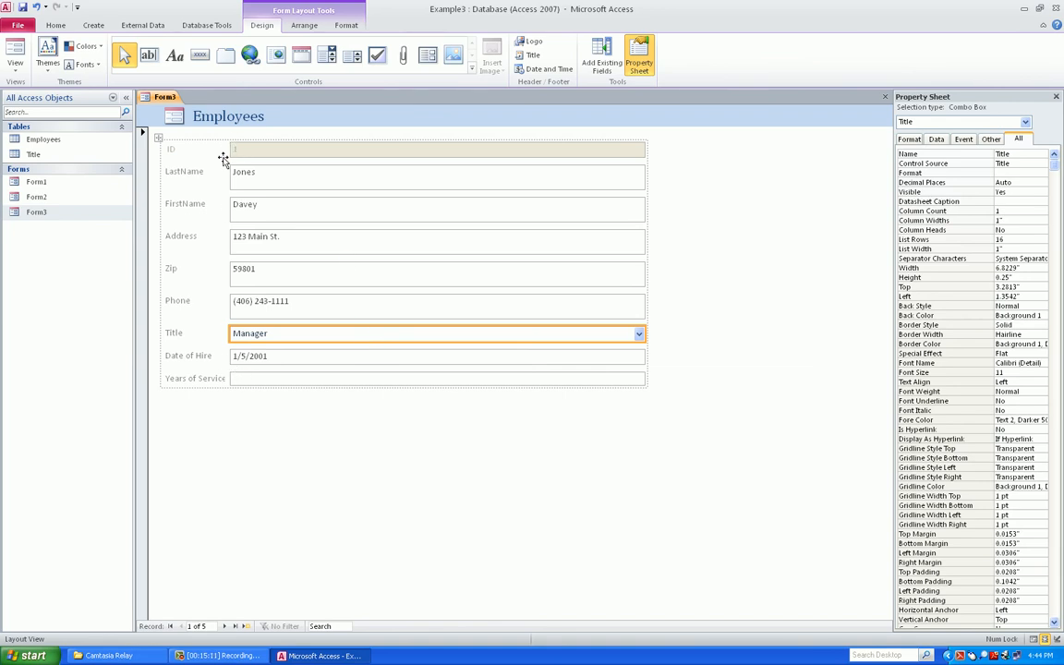
{"action": "left_click", "coordinate": [195, 378]}
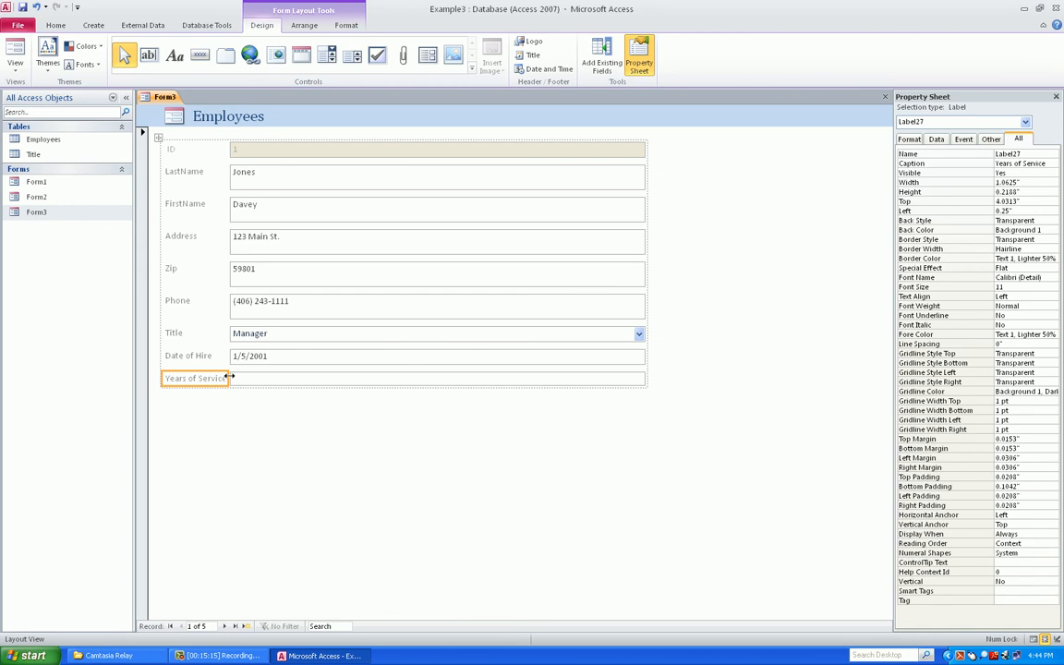
{"action": "left_click_drag", "start_coordinate": [230, 377], "coordinate": [254, 375]}
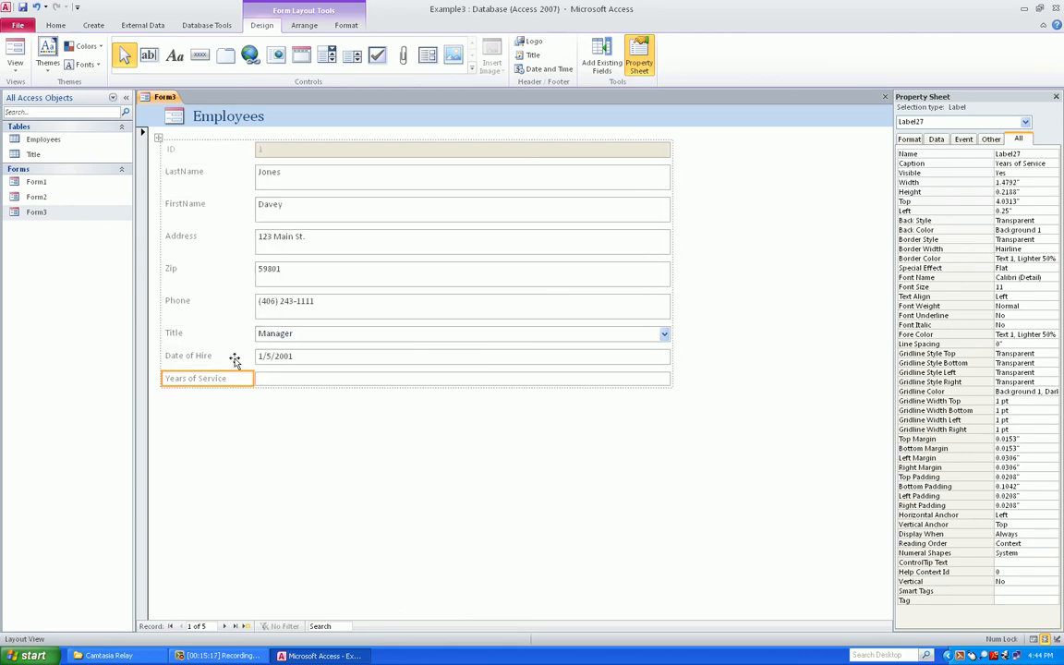
{"action": "left_click", "coordinate": [408, 382]}
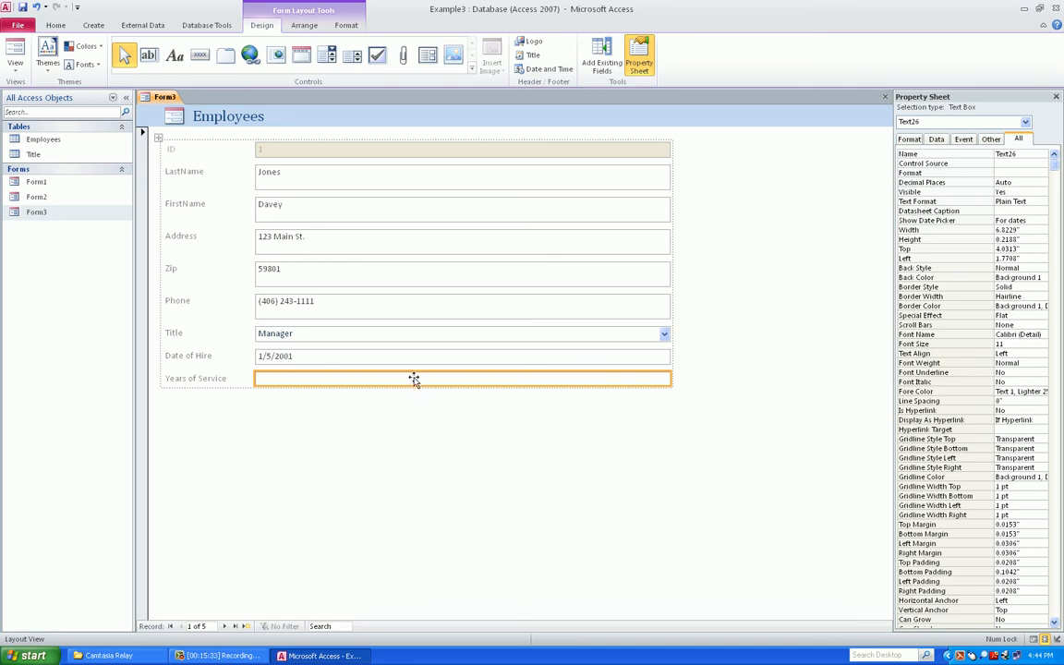
In the text box's Control Source Expression Builder, insert the Date() function followed by a minus sign
{"action": "left_click", "coordinate": [937, 140]}
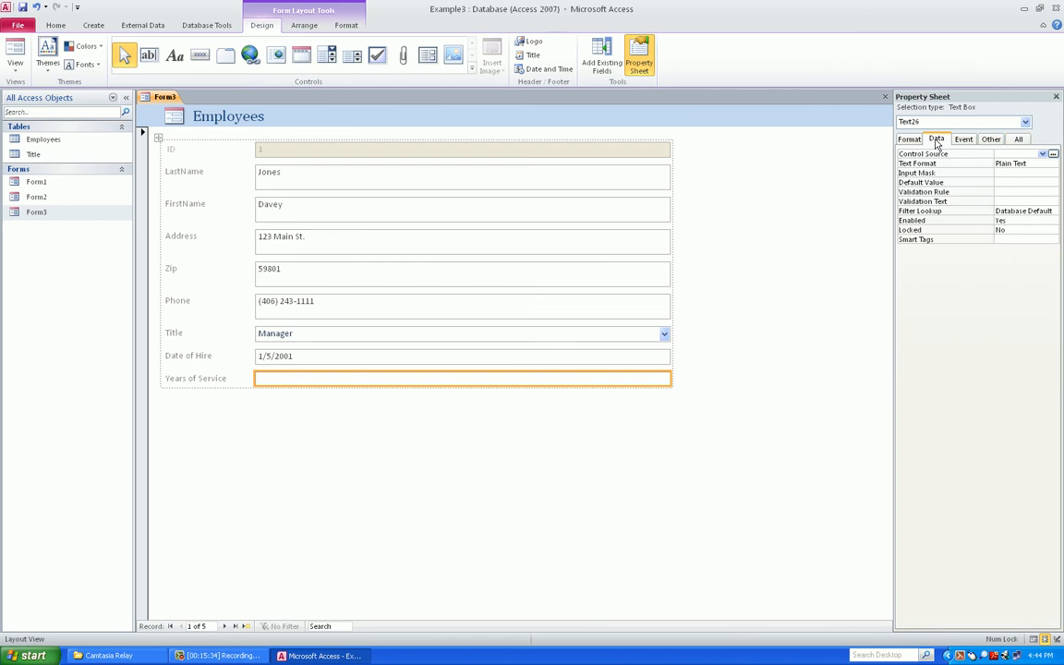
{"action": "left_click", "coordinate": [1054, 157]}
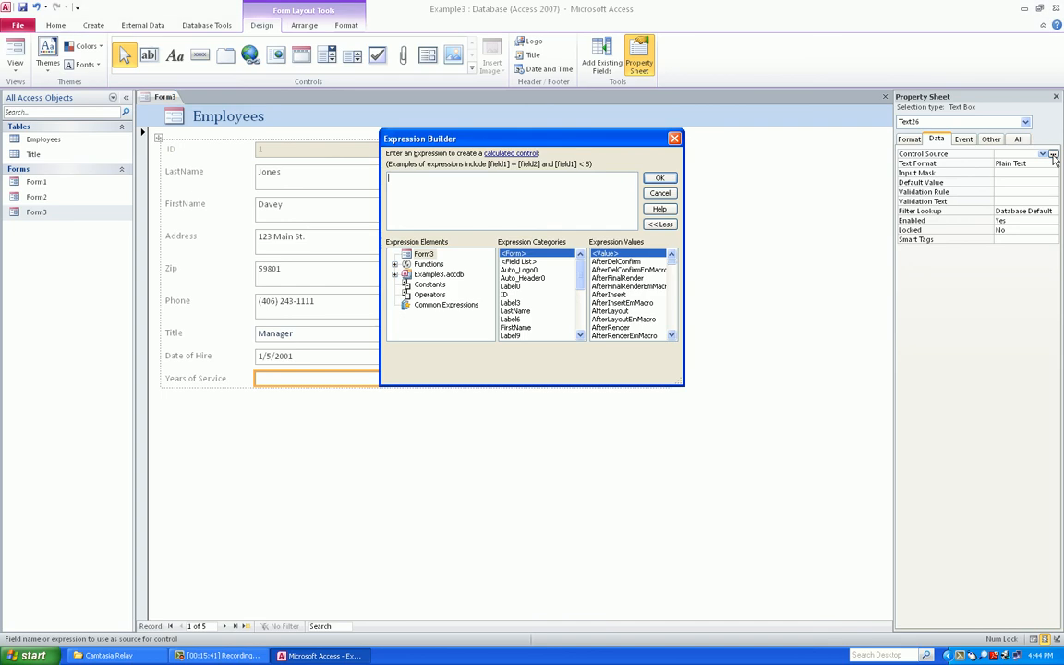
{"action": "left_click_drag", "start_coordinate": [528, 144], "coordinate": [596, 90]}
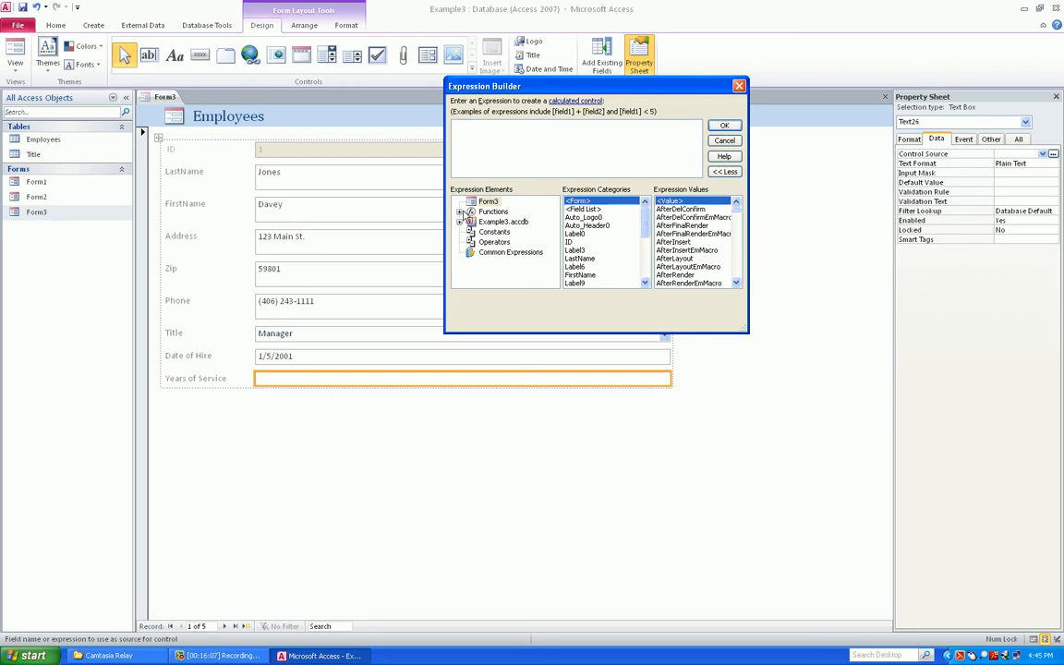
{"action": "left_click", "coordinate": [459, 212]}
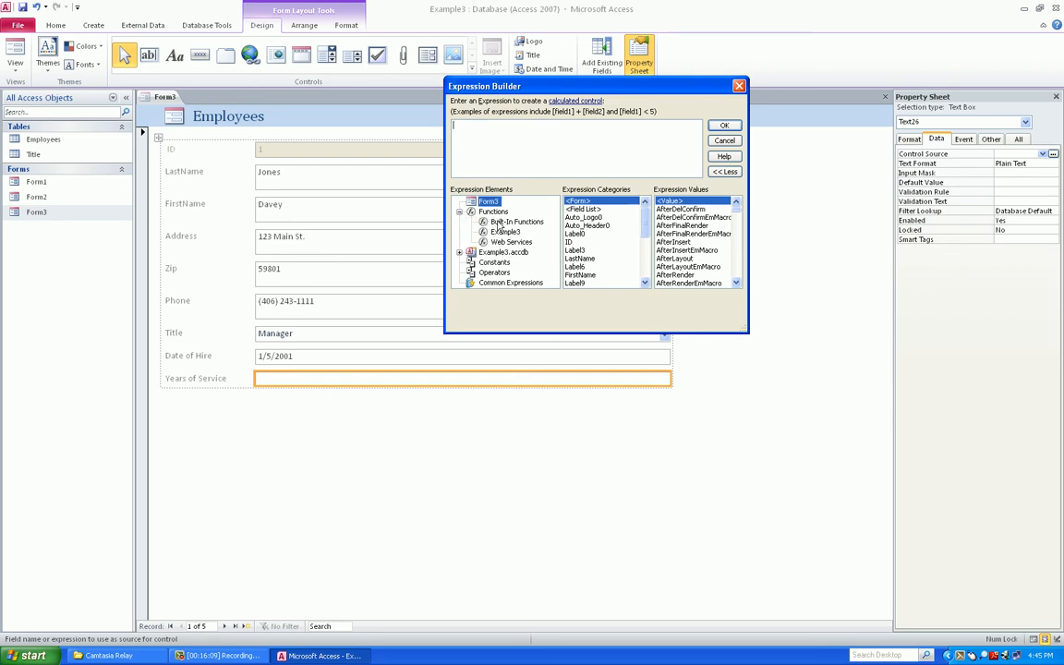
{"action": "left_click", "coordinate": [500, 224]}
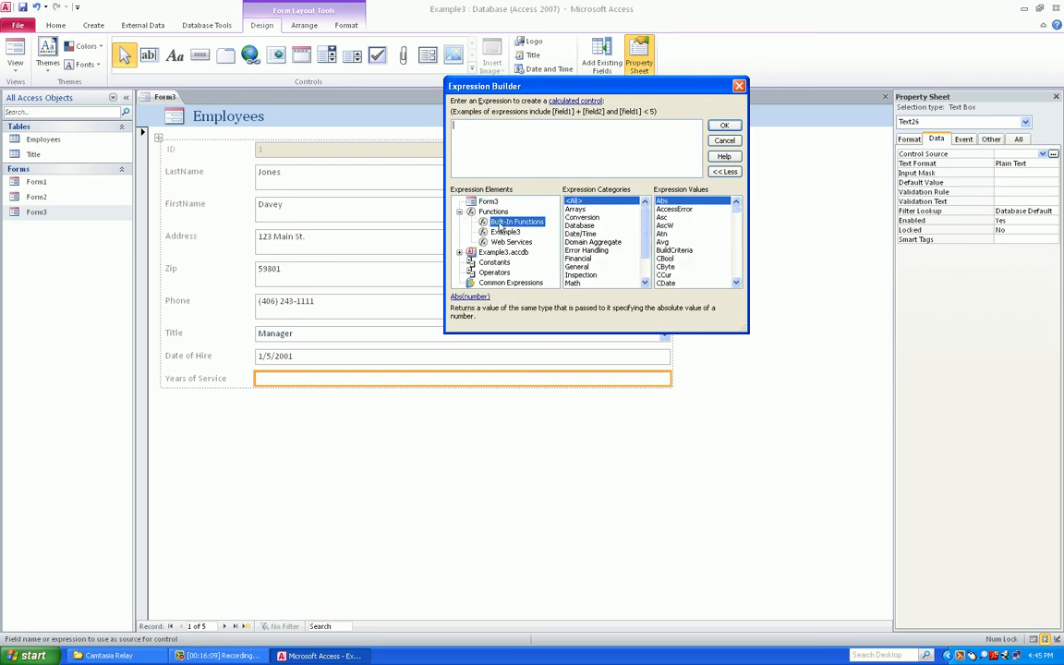
{"action": "left_click", "coordinate": [588, 234]}
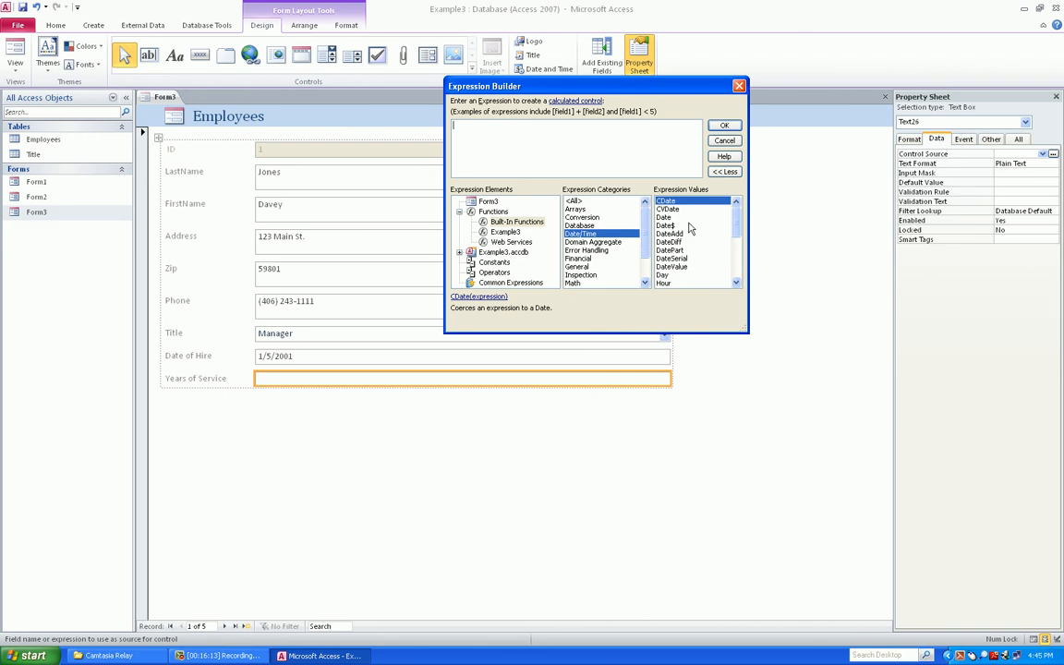
{"action": "left_click", "coordinate": [664, 219]}
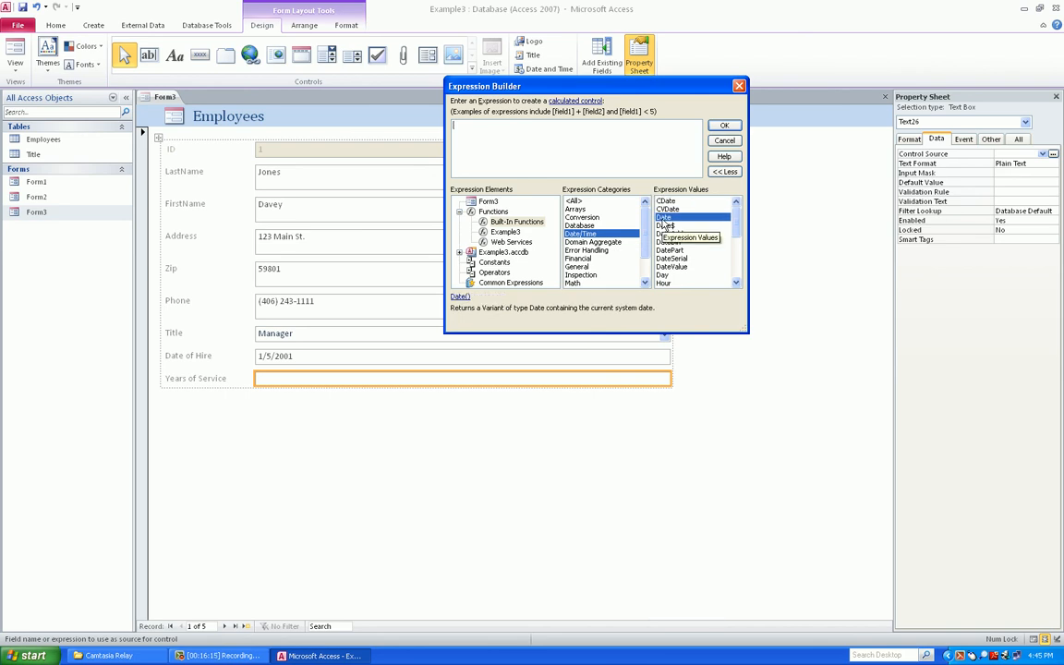
{"action": "double_click", "coordinate": [664, 219]}
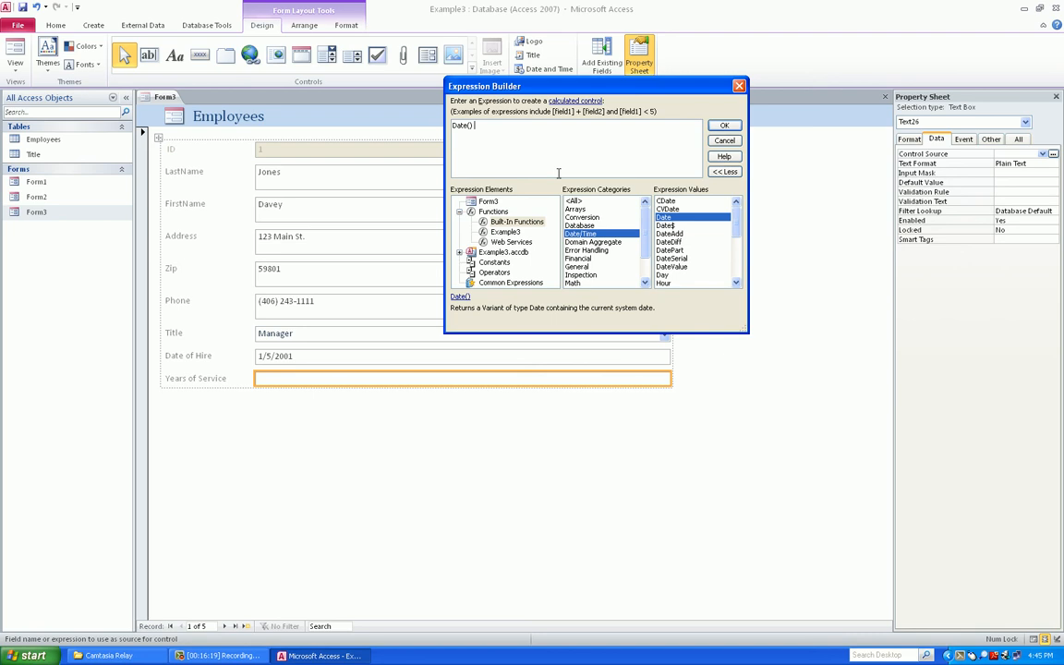
{"action": "type", "text": "-"}
Insert [Date of Hire], then delete it and the minus, accepting =Date() as the control source
{"action": "left_click", "coordinate": [480, 203]}
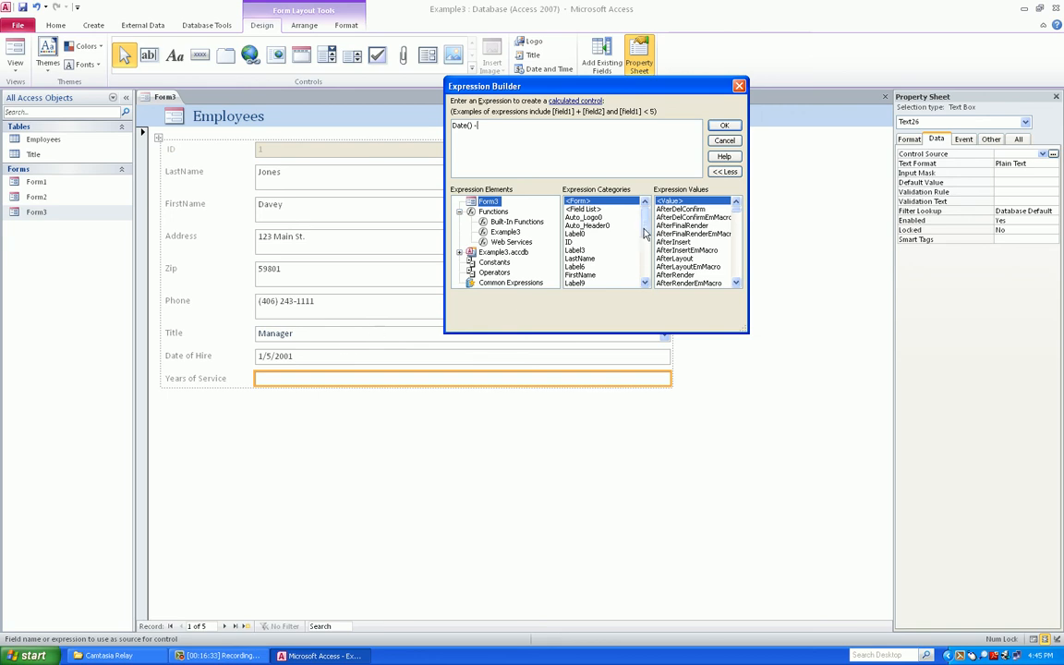
{"action": "scroll", "coordinate": [650, 238], "scroll_direction": "down", "scroll_amount": 1}
{"action": "scroll", "coordinate": [598, 247], "scroll_direction": "down", "scroll_amount": 4}
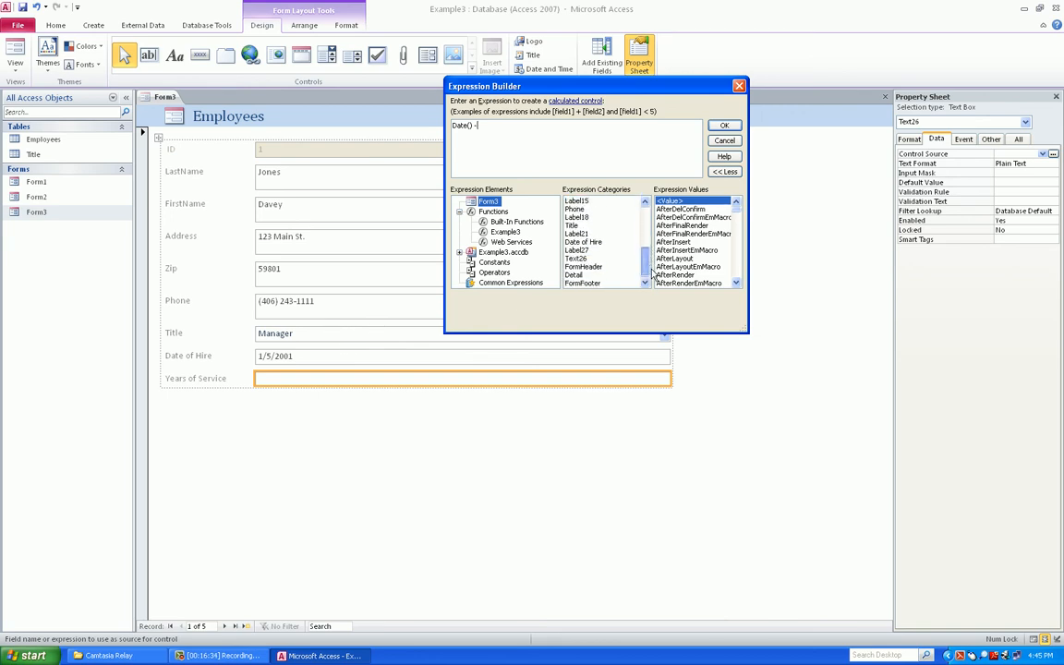
{"action": "left_click", "coordinate": [597, 244]}
{"action": "double_click", "coordinate": [597, 246]}
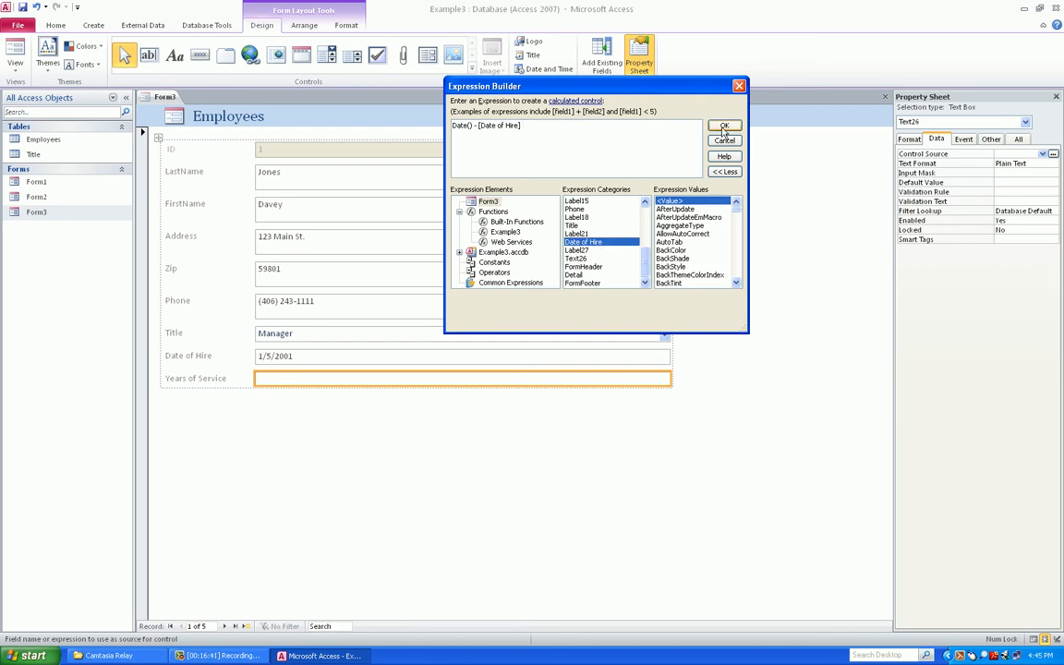
{"action": "left_click_drag", "start_coordinate": [524, 126], "coordinate": [474, 130]}
{"action": "key", "text": "Delete"}
{"action": "key", "text": "BackSpace"}
{"action": "key", "text": "BackSpace"}
{"action": "left_click", "coordinate": [718, 125]}
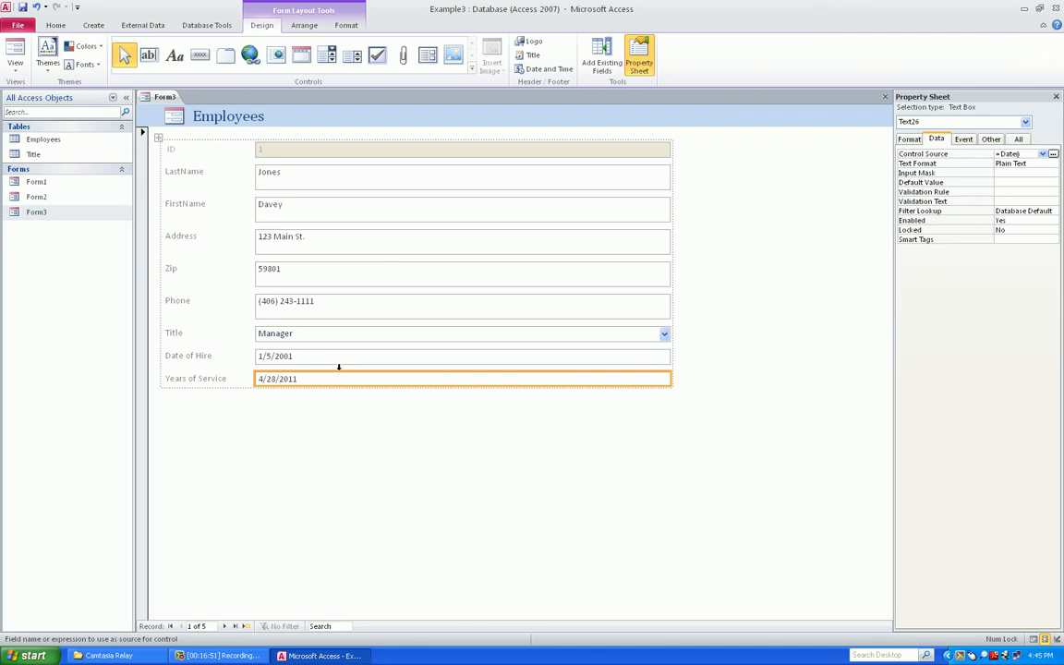
Rebuild the control source as =(Date()-[Date of Hire]) in the Expression Builder
{"action": "left_click", "coordinate": [1053, 153]}
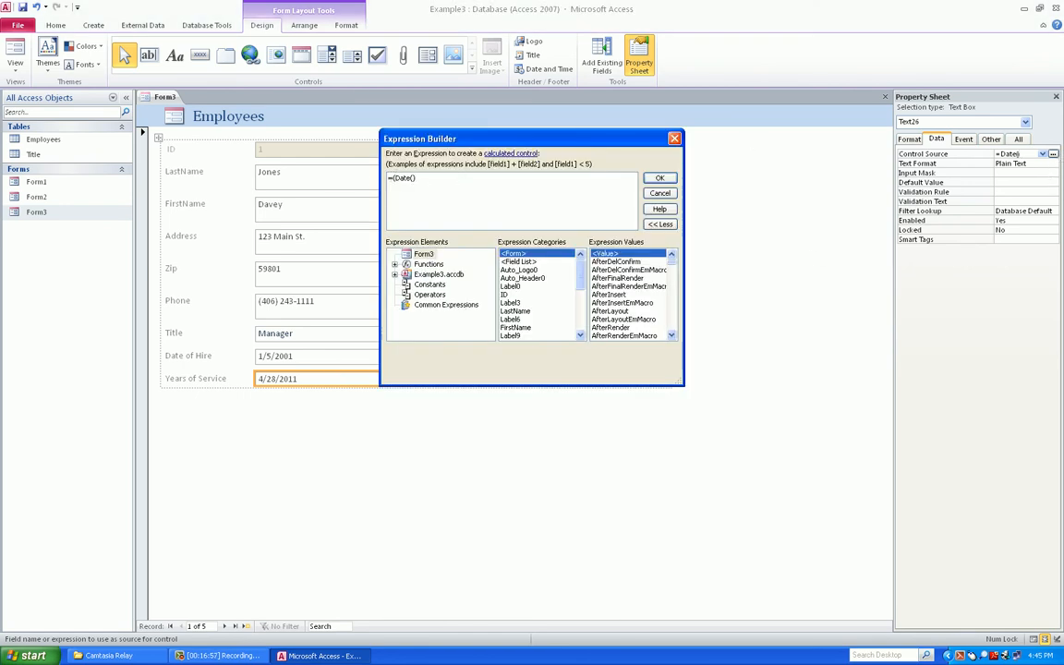
{"action": "key", "text": "End"}
{"action": "type", "text": "-"}
{"action": "left_click_drag", "start_coordinate": [580, 269], "coordinate": [580, 294]}
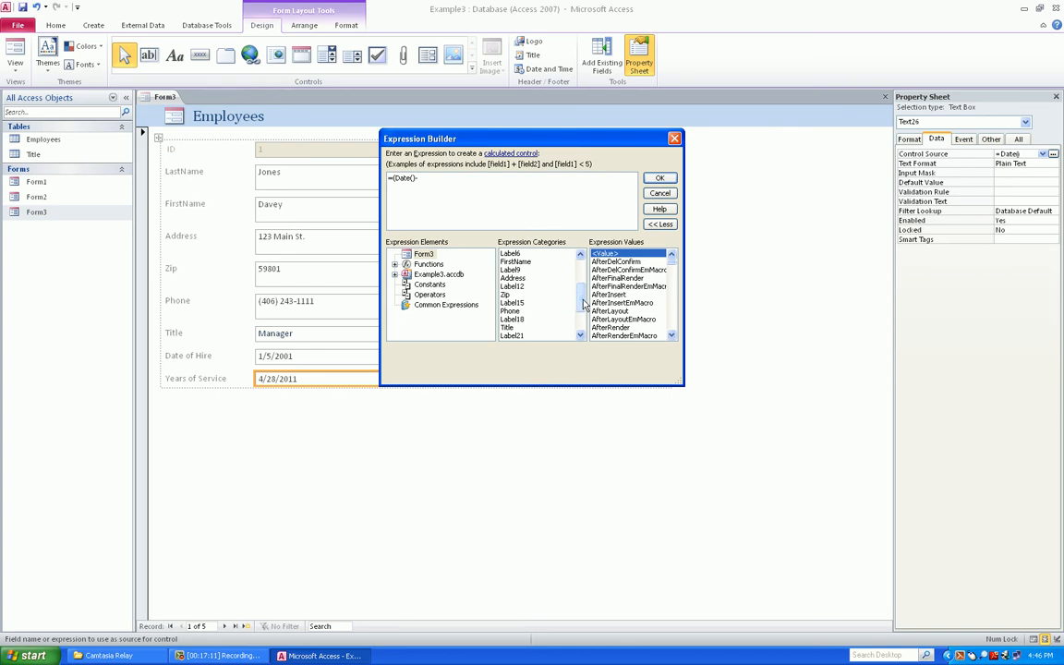
{"action": "scroll", "coordinate": [584, 305], "scroll_direction": "down", "scroll_amount": 2}
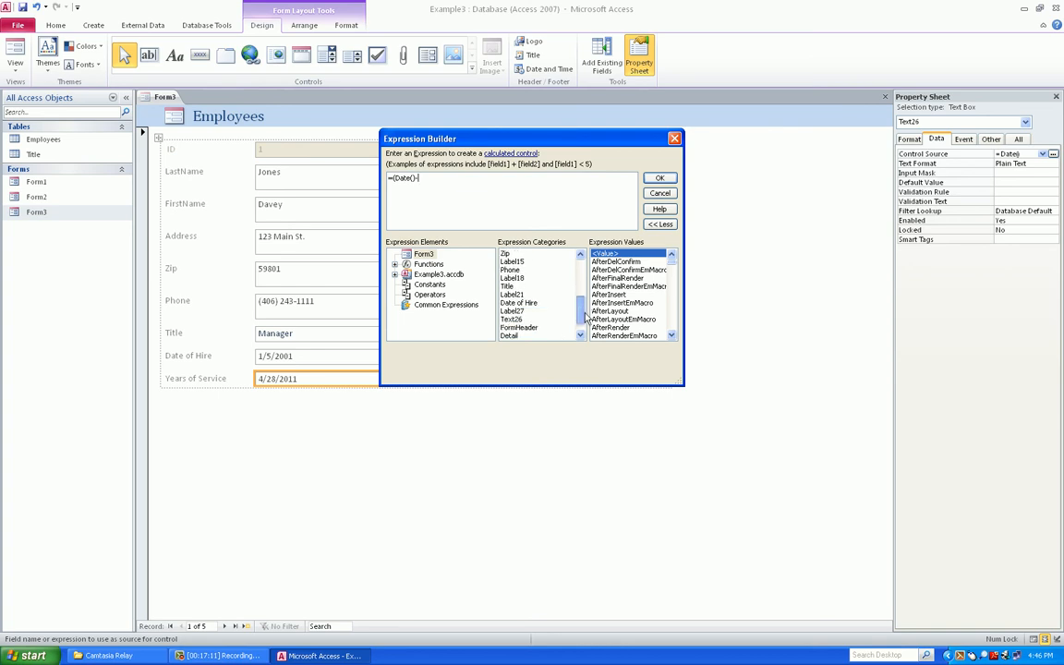
{"action": "double_click", "coordinate": [532, 305]}
{"action": "type", "text": ")"}
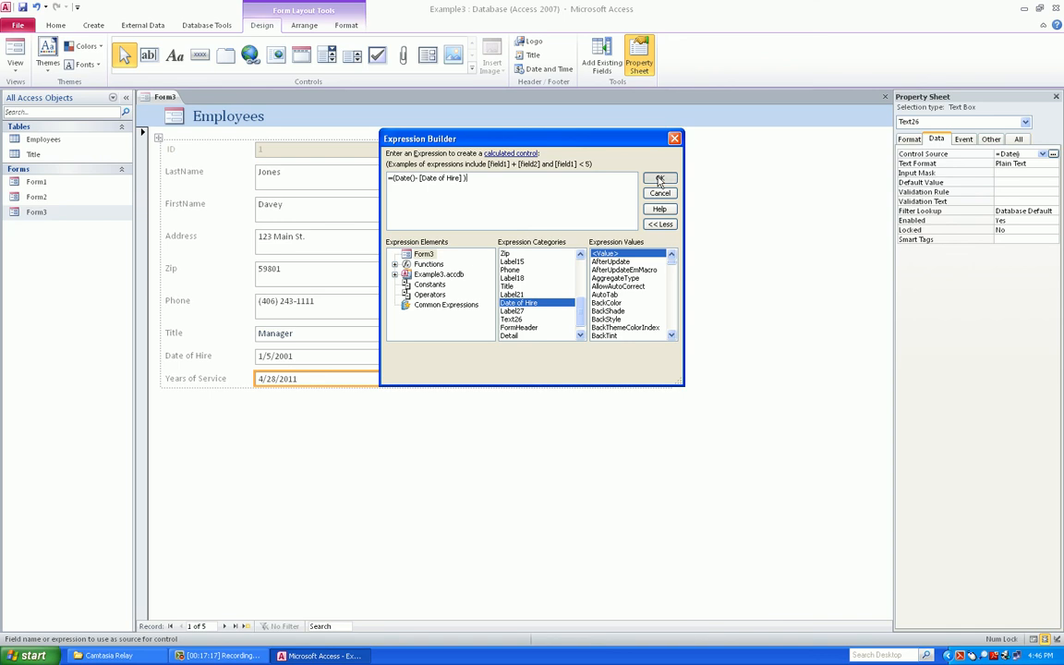
{"action": "left_click", "coordinate": [659, 180]}
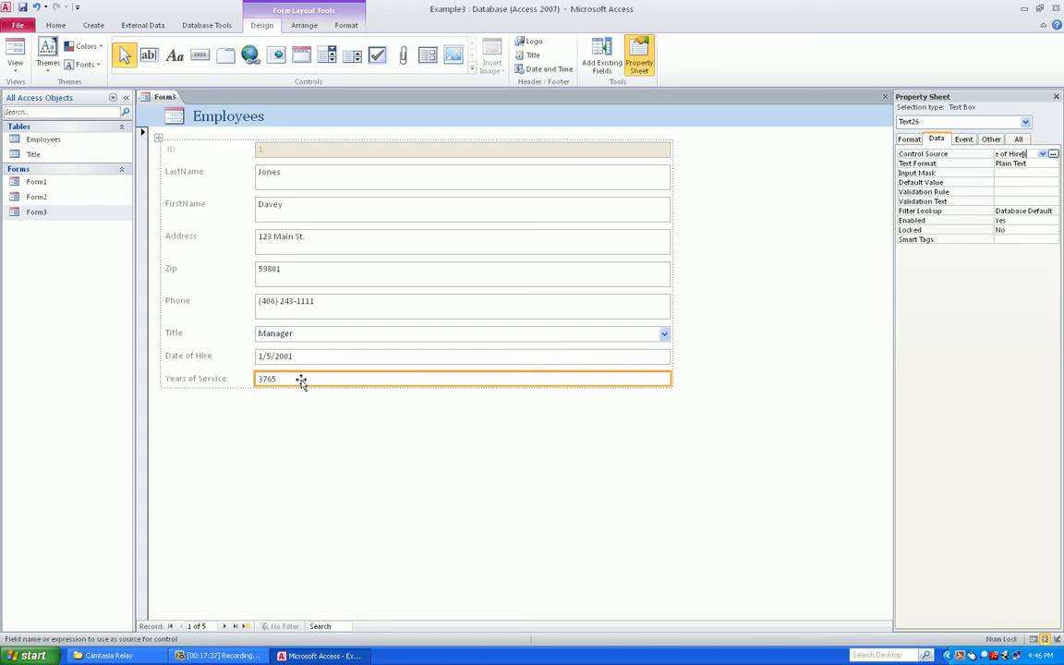
Append /365 to the expression, giving =(Date()-[Date of Hire])/365
{"action": "left_click", "coordinate": [1054, 153]}
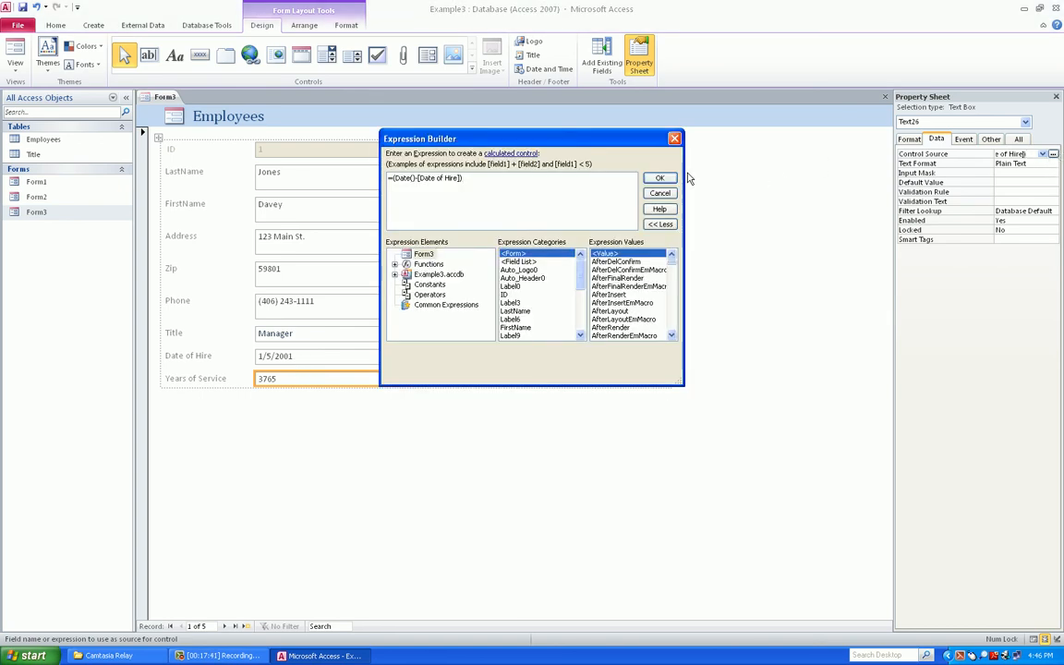
{"action": "left_click", "coordinate": [519, 178]}
{"action": "type", "text": "/365"}
{"action": "left_click", "coordinate": [657, 179]}
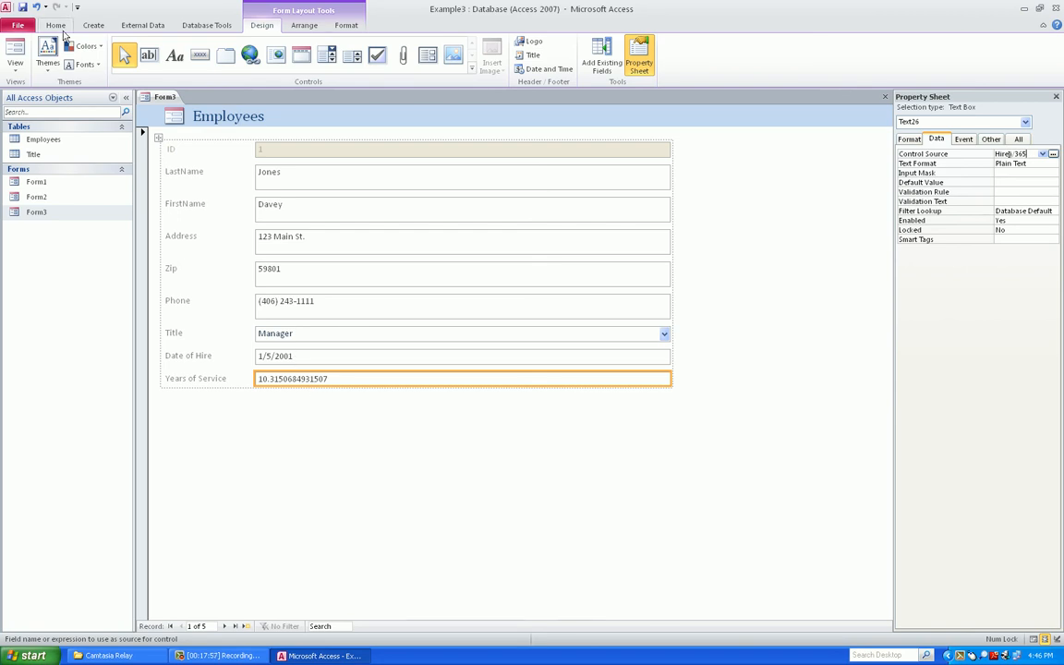
In Form View, step through all five employee records checking Years of Service, ending on record 3
{"action": "left_click", "coordinate": [14, 53]}
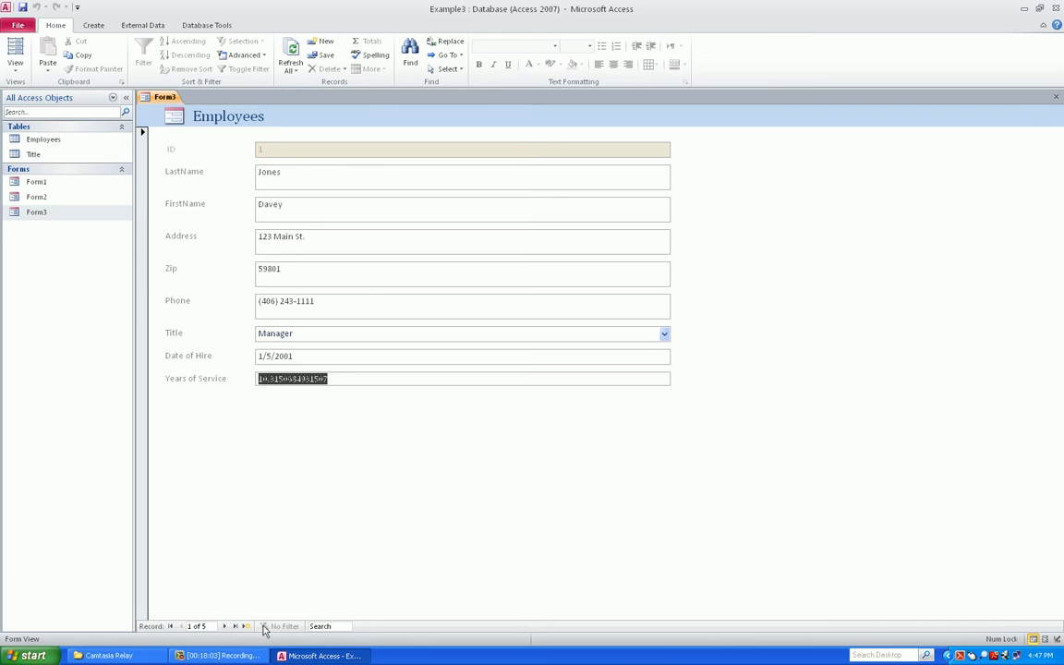
{"action": "left_click", "coordinate": [224, 627]}
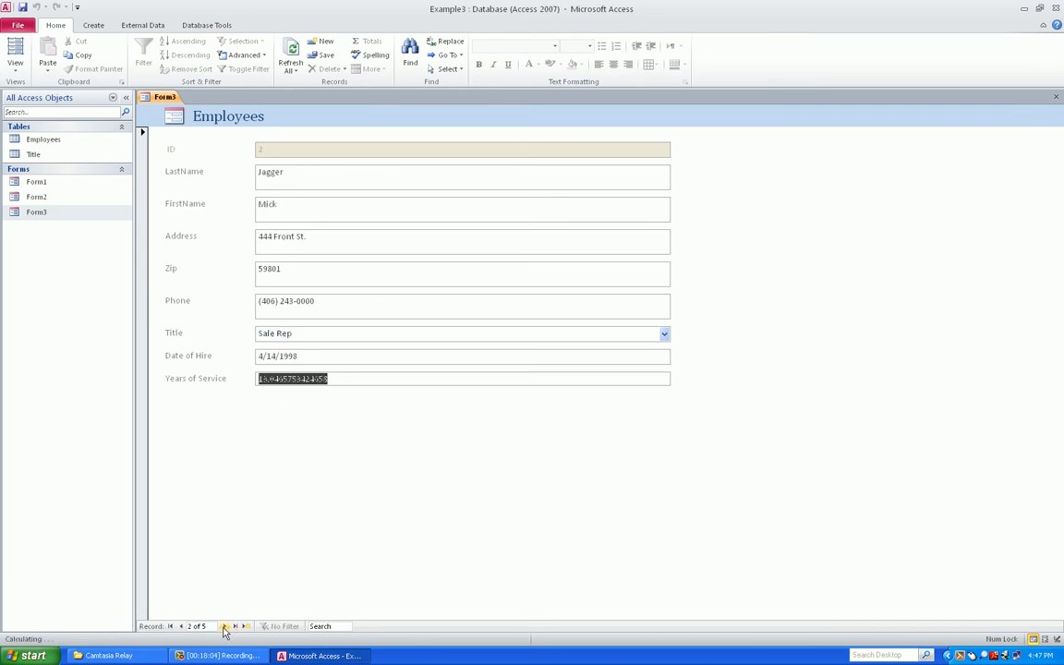
{"action": "left_click", "coordinate": [351, 172]}
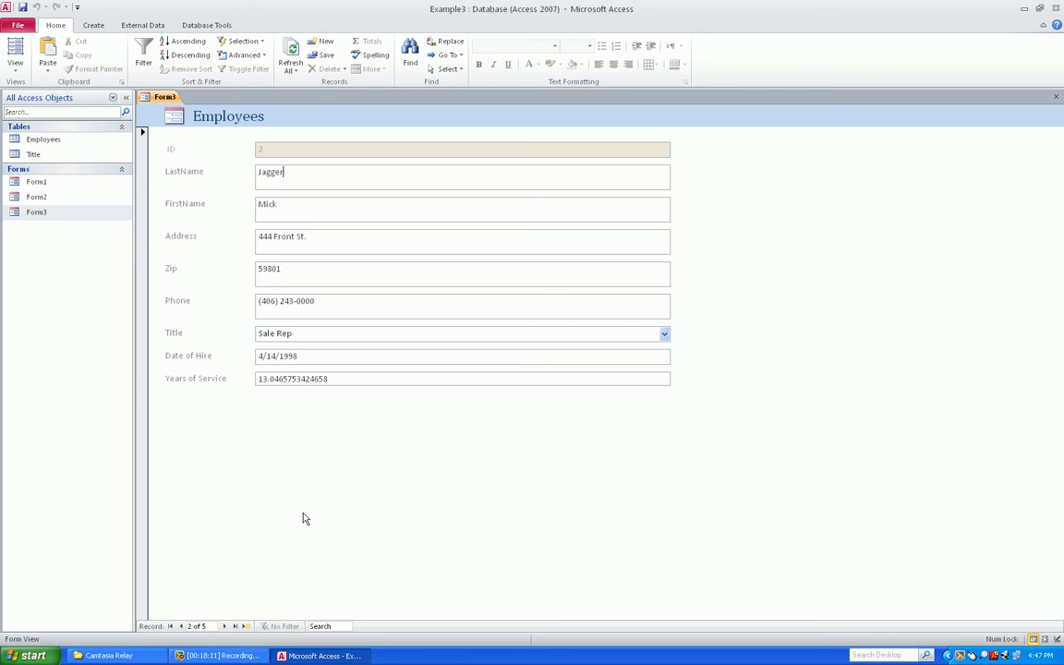
{"action": "left_click", "coordinate": [223, 626]}
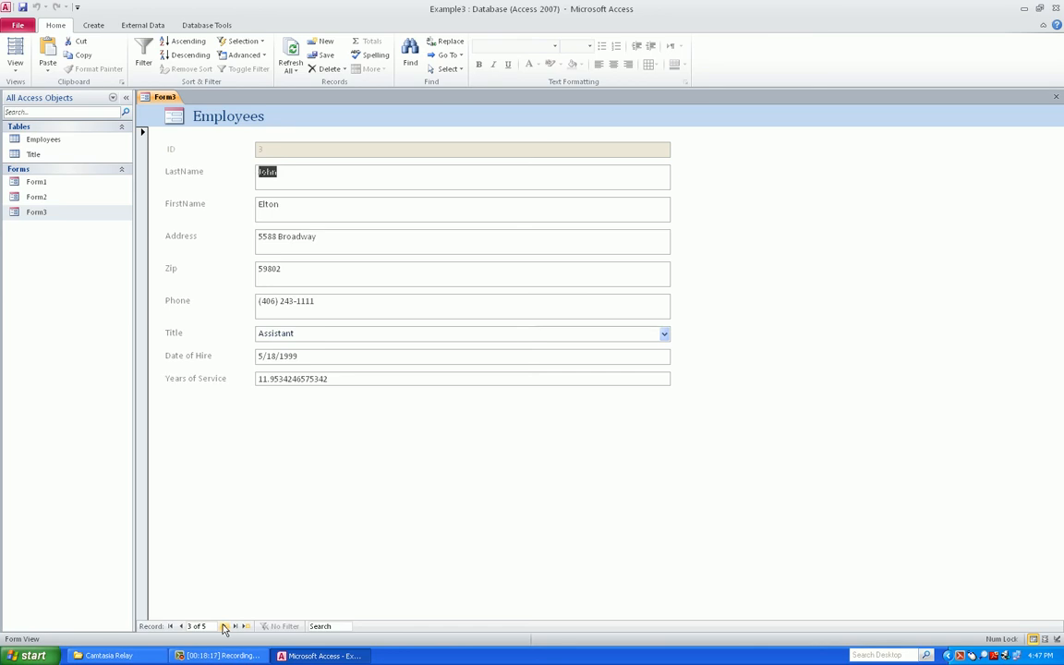
{"action": "left_click", "coordinate": [223, 627]}
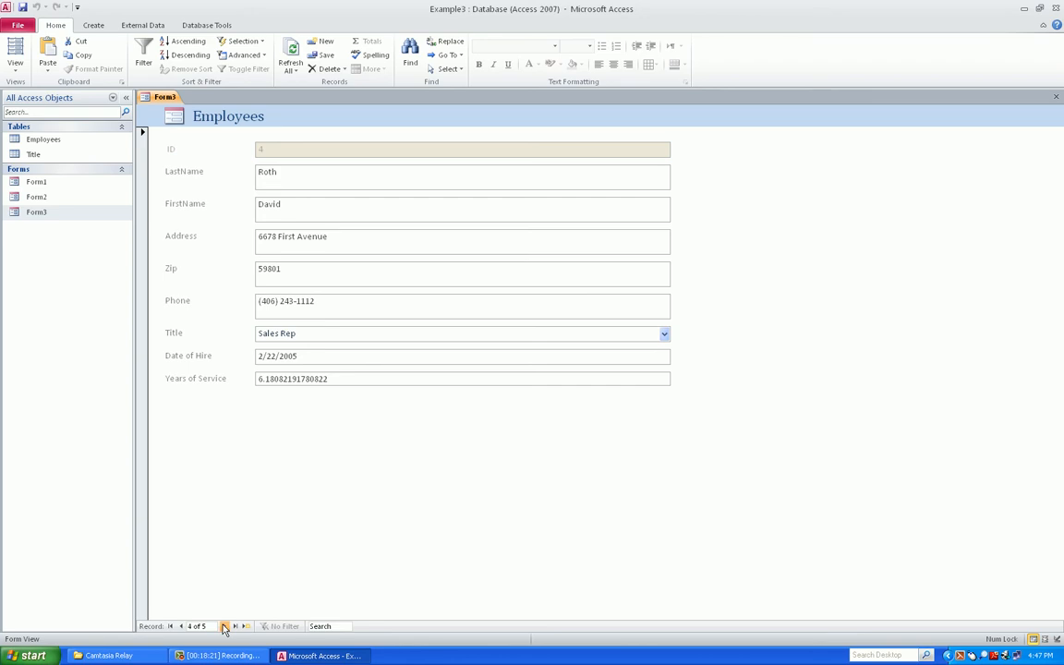
{"action": "left_click", "coordinate": [223, 627]}
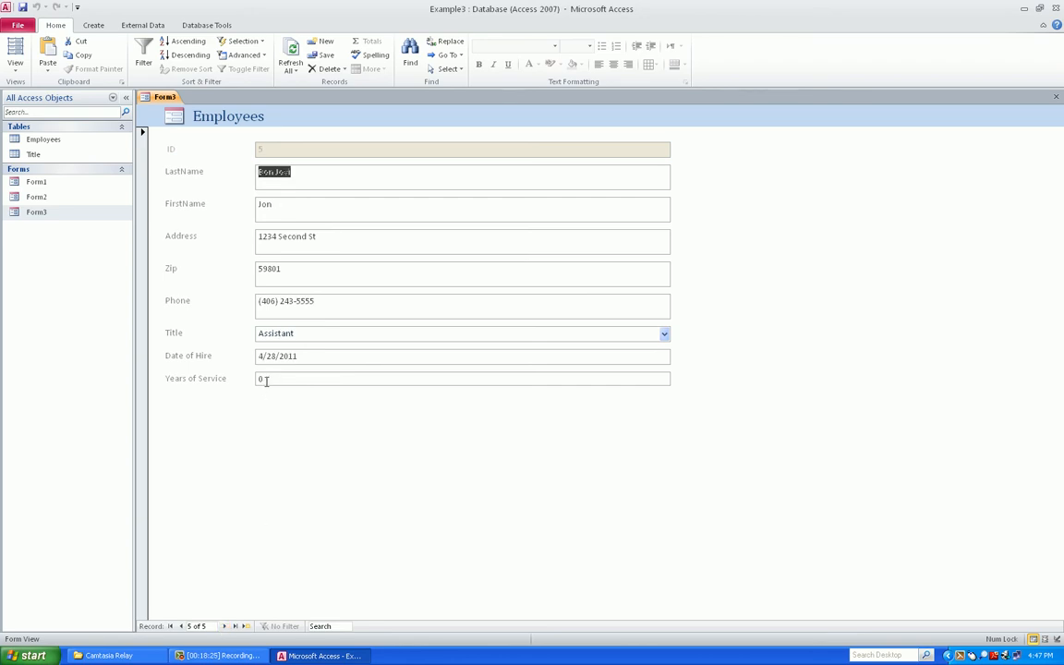
{"action": "left_click", "coordinate": [181, 627]}
{"action": "left_click", "coordinate": [181, 627]}
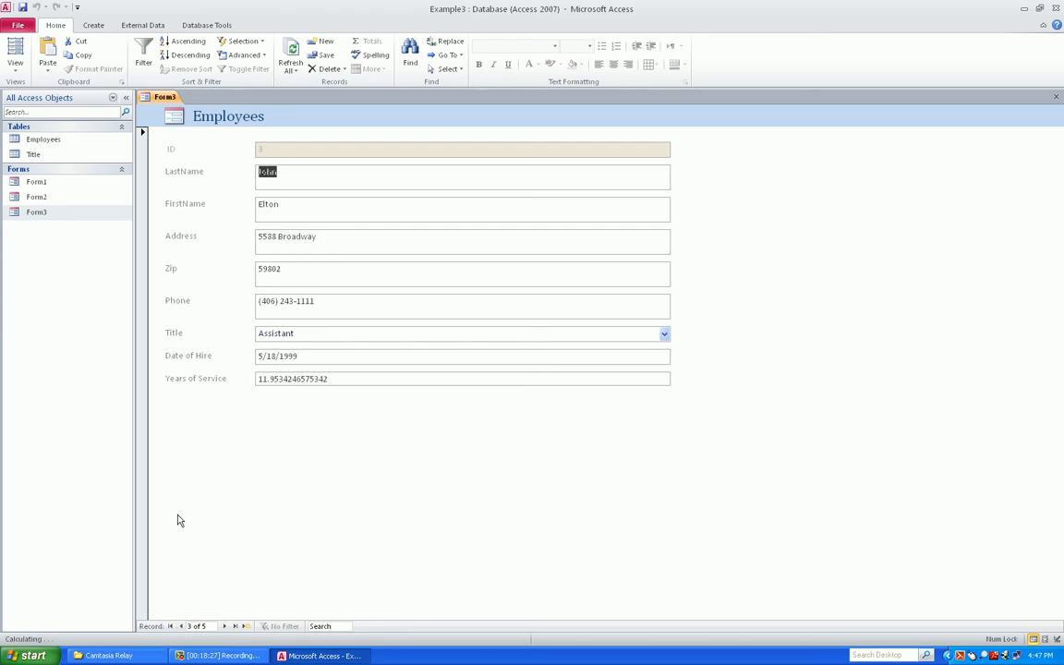
Close Form3 and save its design changes
{"action": "right_click", "coordinate": [165, 96]}
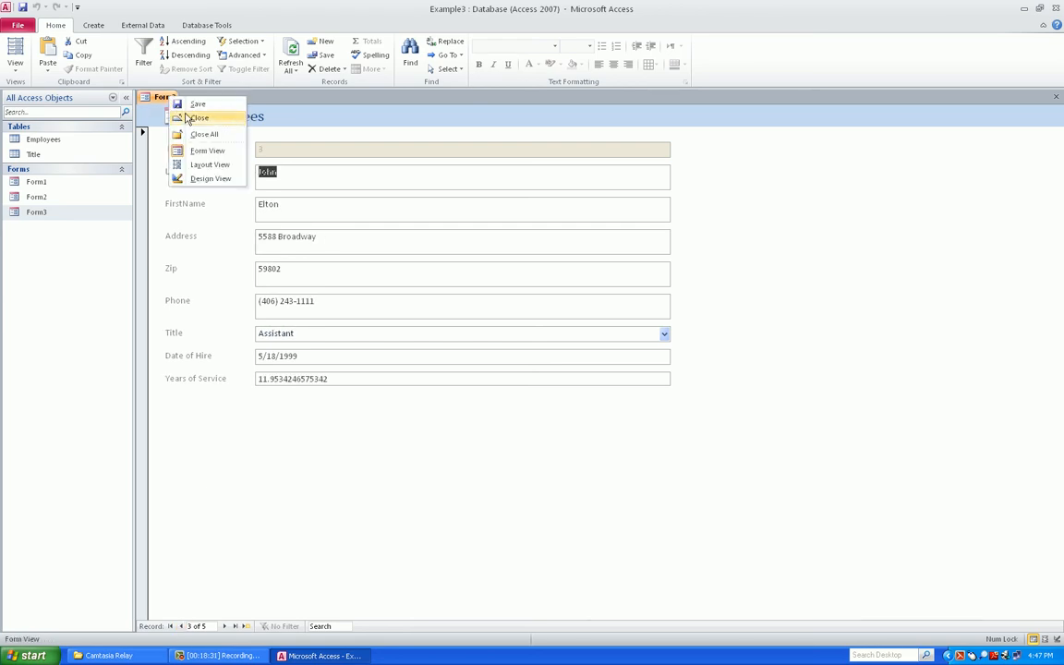
{"action": "left_click", "coordinate": [197, 118]}
{"action": "left_click", "coordinate": [482, 364]}
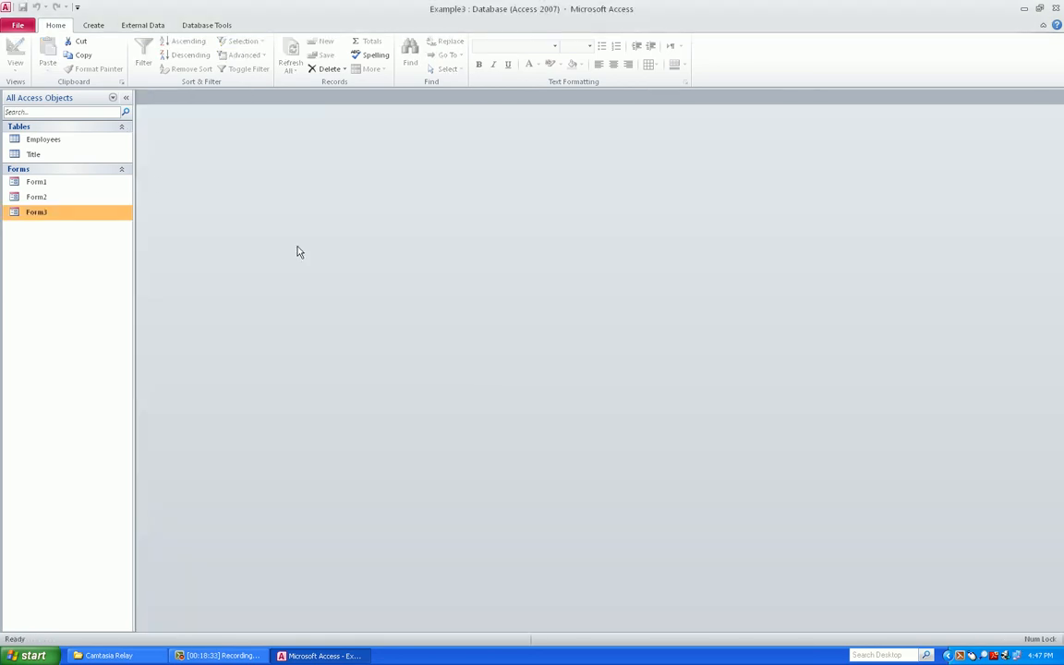
Open the Employees table to review it, then close it
{"action": "double_click", "coordinate": [41, 140]}
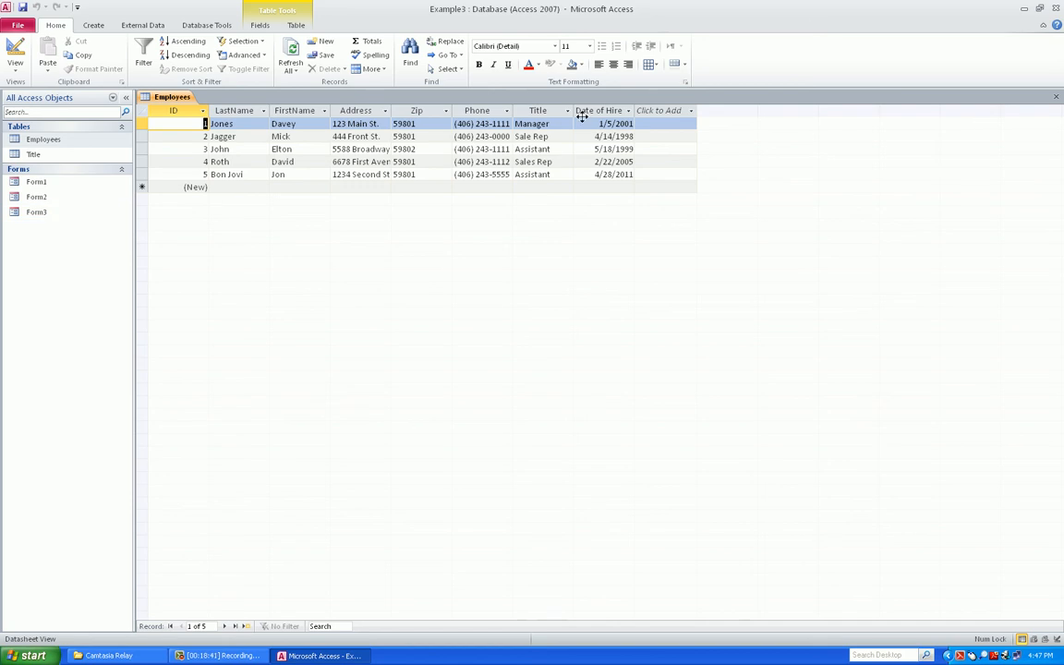
{"action": "right_click", "coordinate": [185, 99]}
{"action": "left_click", "coordinate": [220, 116]}
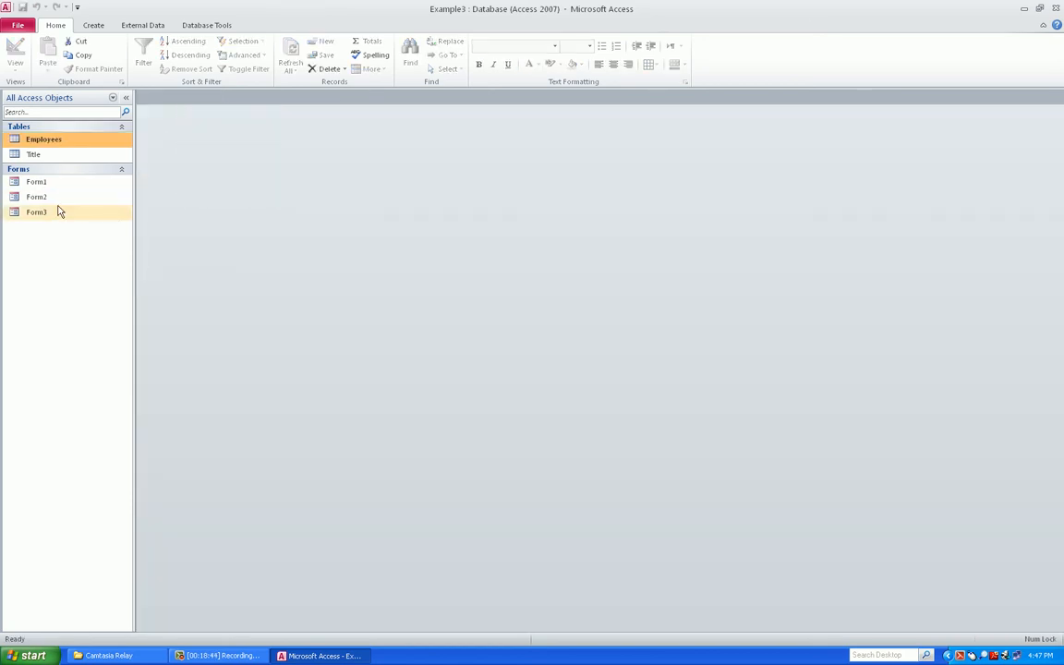
Reopen Form3 and check its Years of Service value of 10.3150684931507
{"action": "left_click", "coordinate": [55, 212]}
{"action": "double_click", "coordinate": [55, 212]}
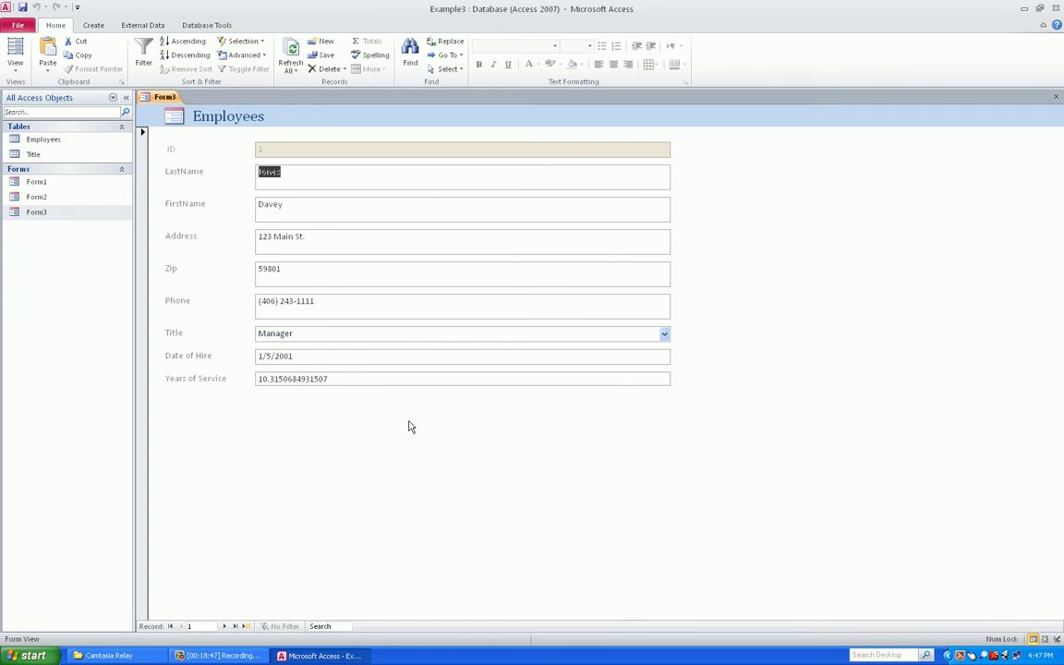
{"action": "left_click_drag", "start_coordinate": [359, 377], "coordinate": [258, 378]}
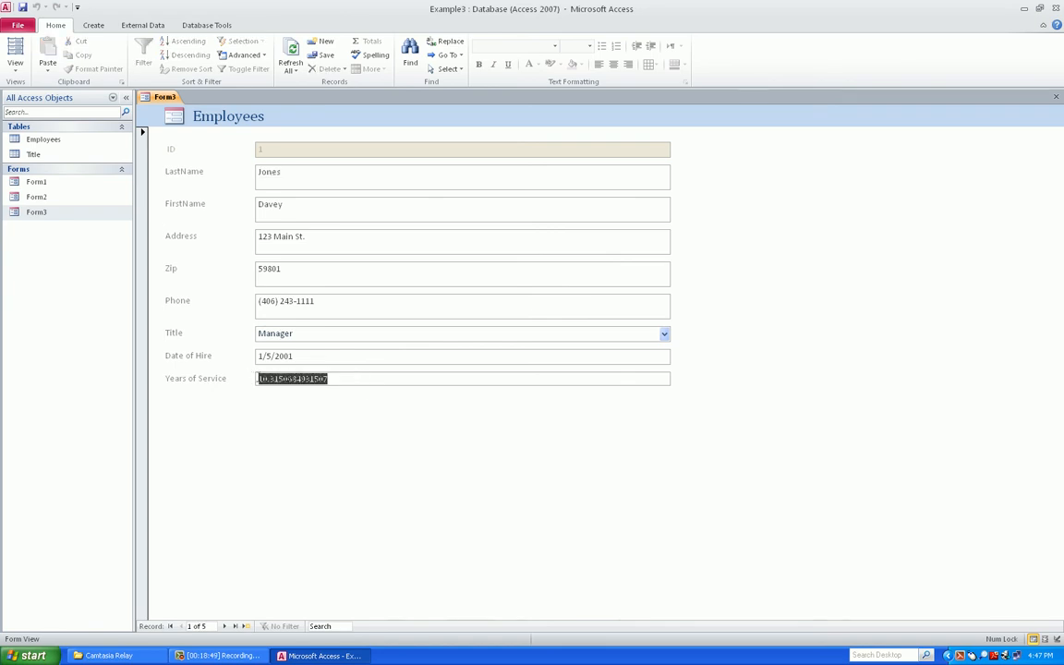
{"action": "left_click", "coordinate": [340, 379]}
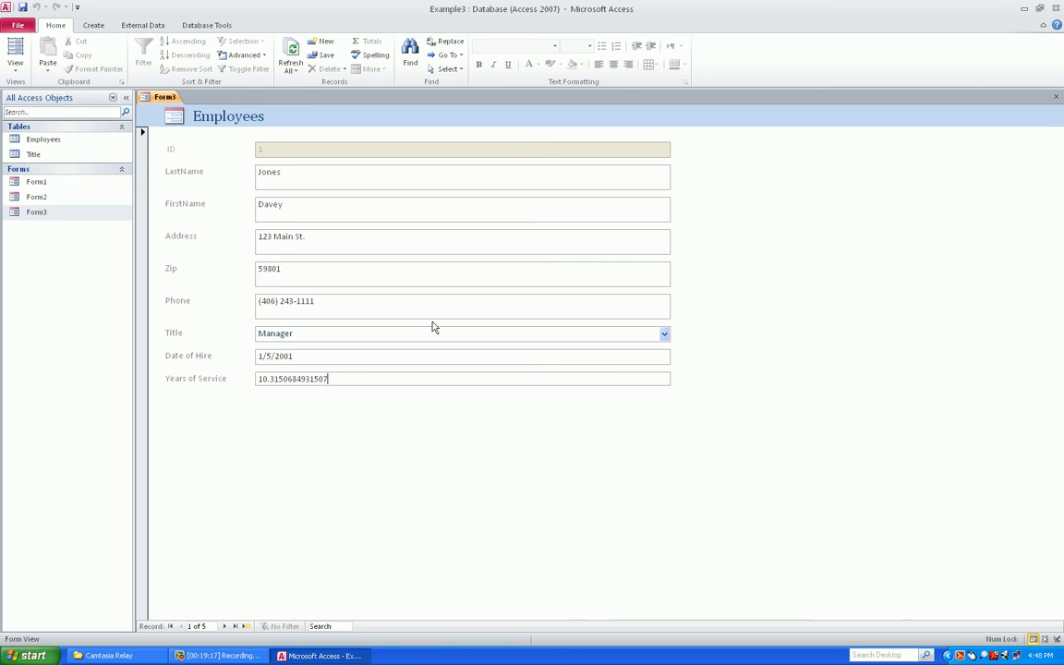
{"action": "key", "text": "alt+Tab"}
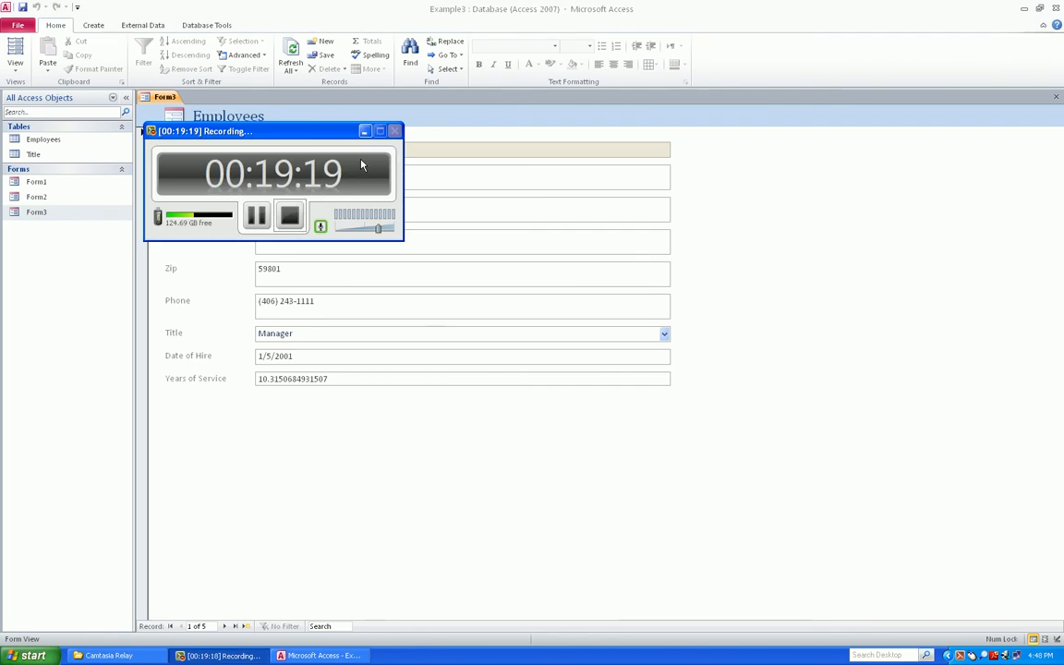